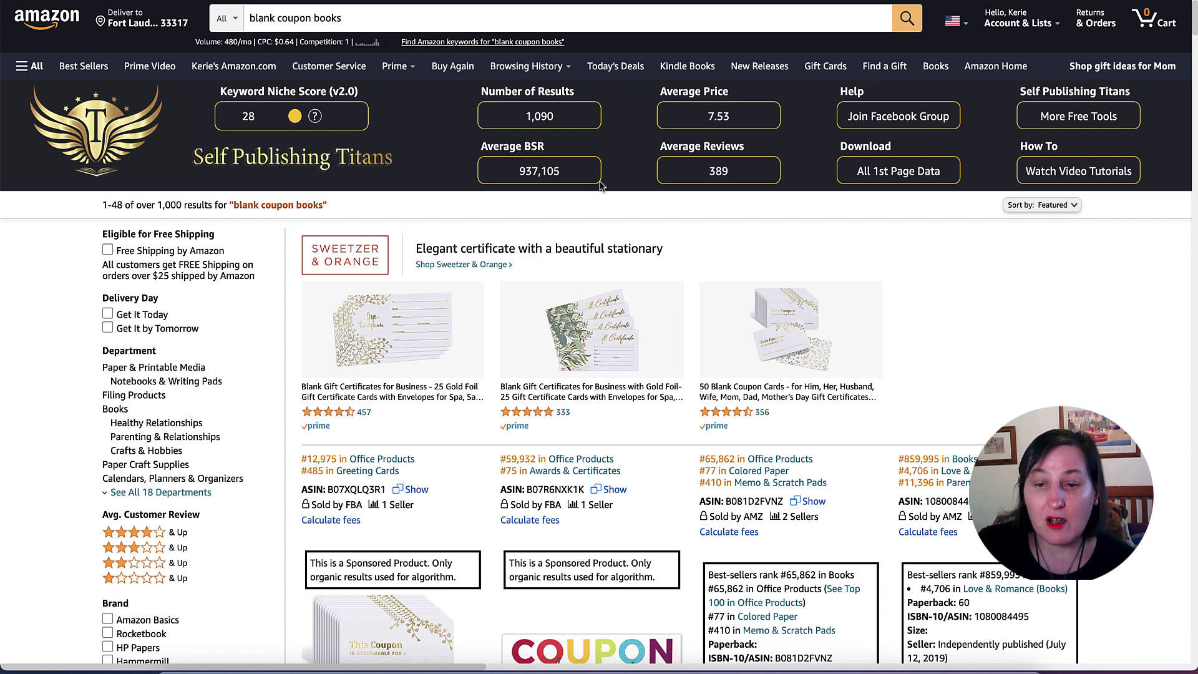
scroll(600, 186, down, 1)
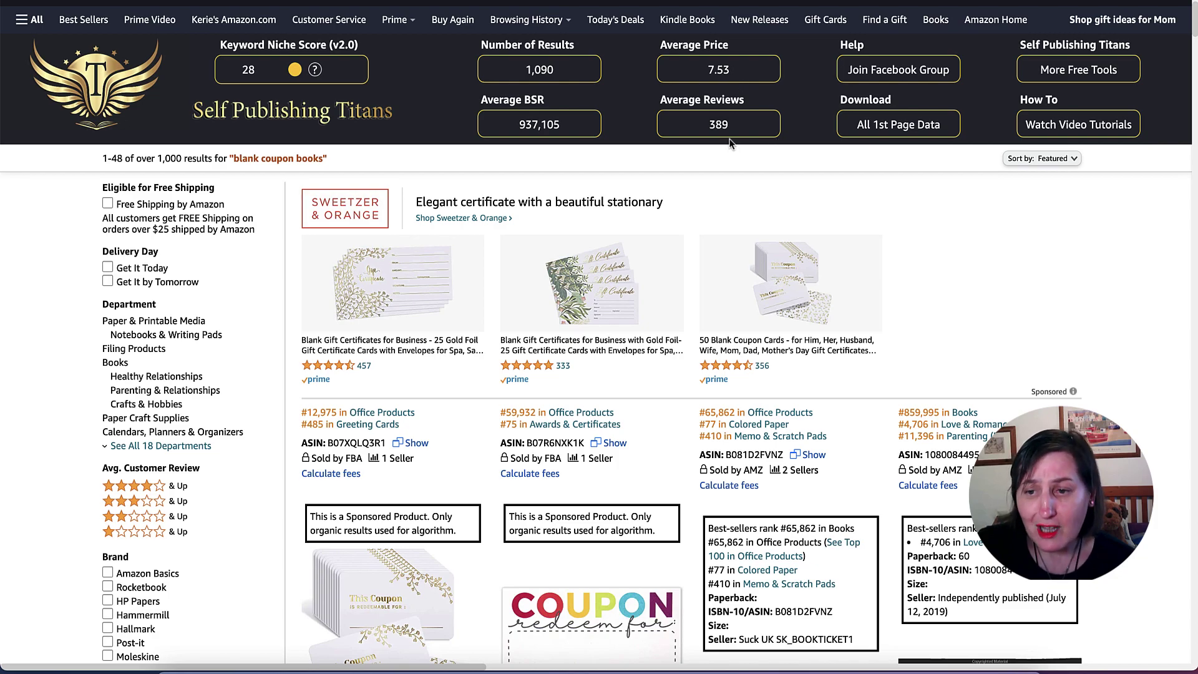
scroll(723, 145, down, 2)
scroll(722, 144, down, 5)
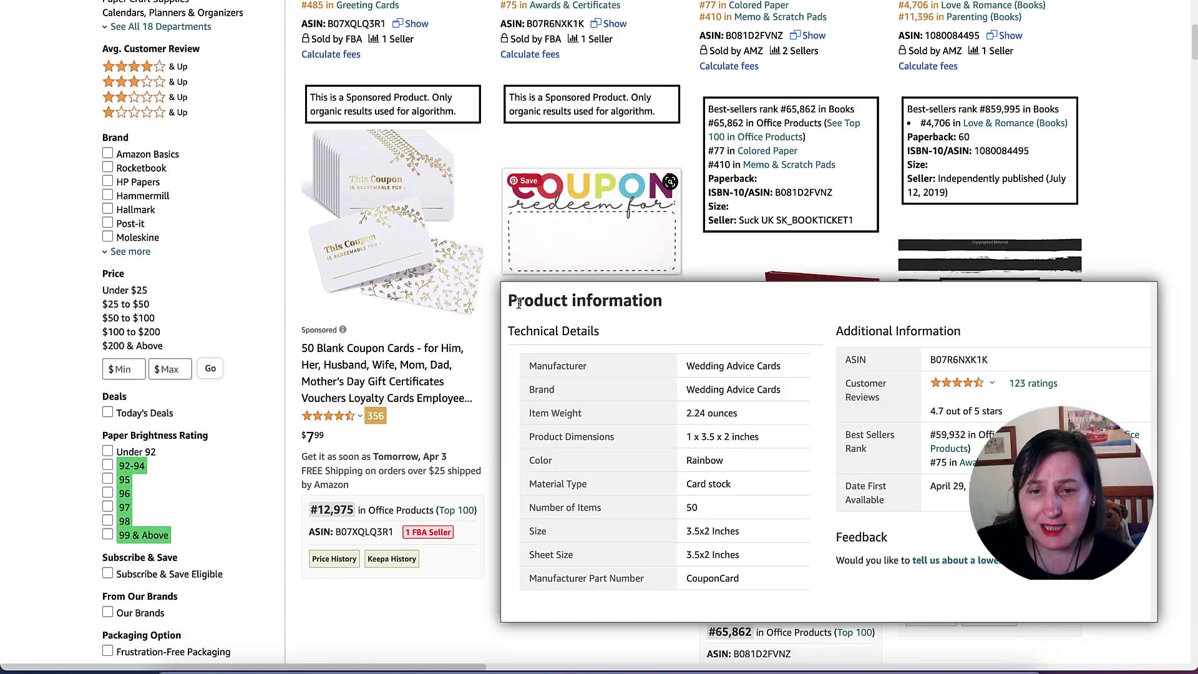
scroll(547, 284, up, 2)
scroll(548, 284, up, 2)
scroll(542, 130, down, 6)
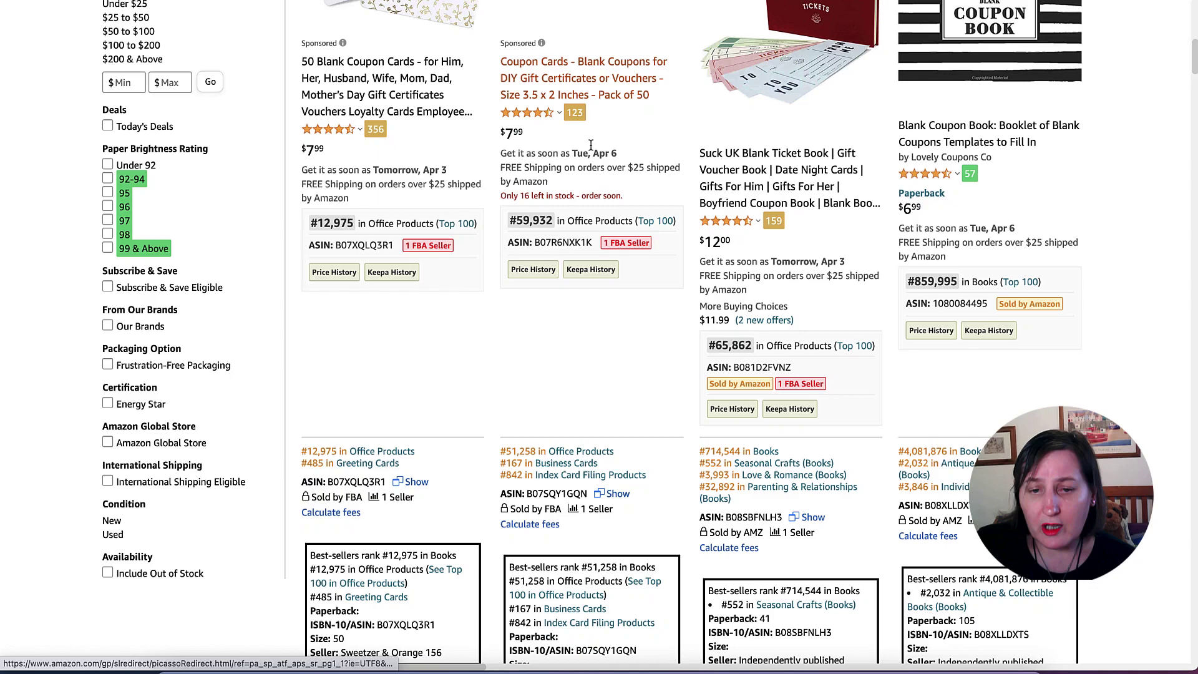
scroll(592, 152, up, 3)
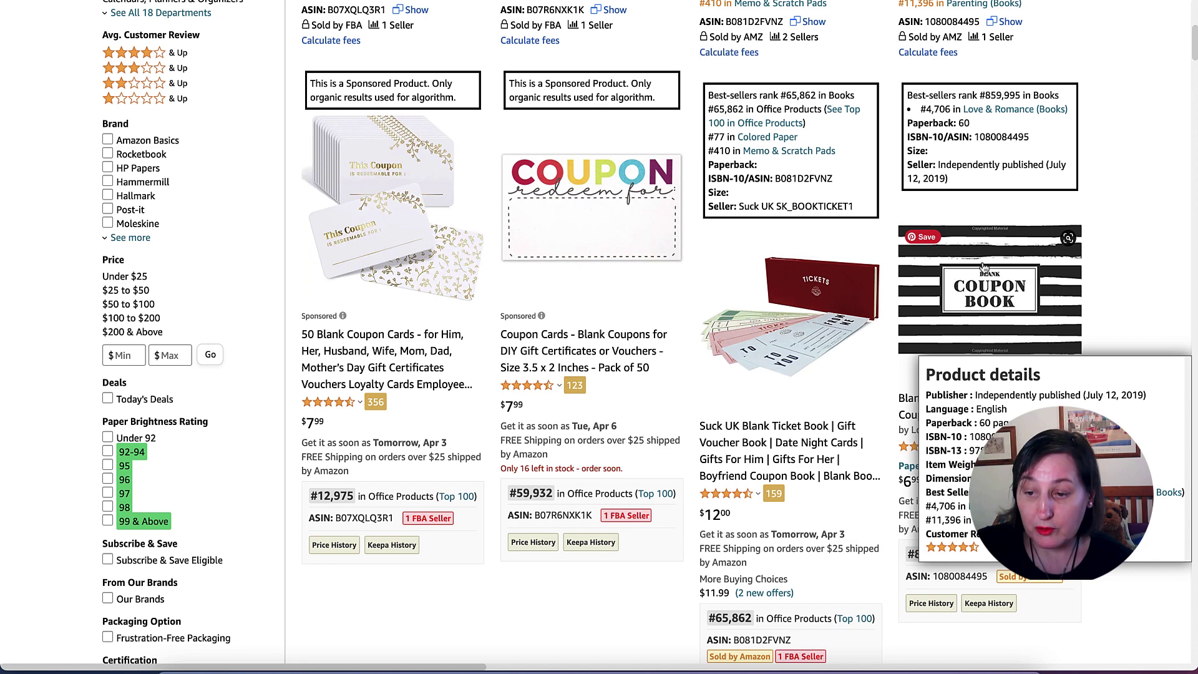
mouse_move(984, 336)
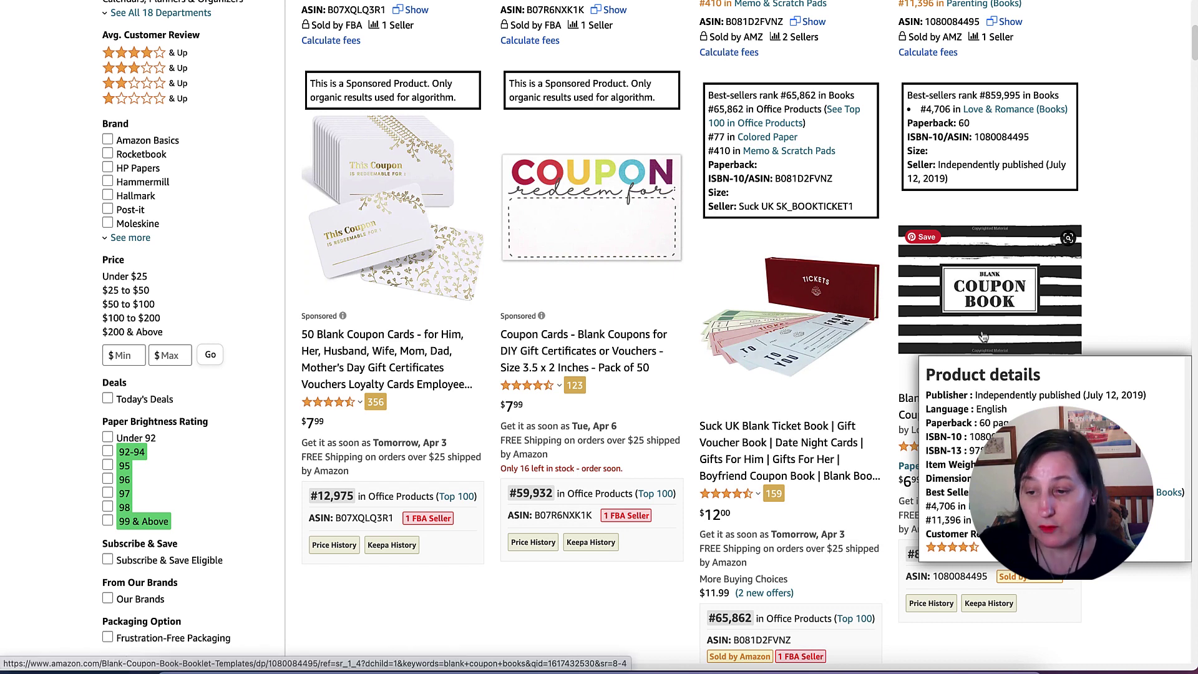
scroll(1002, 309, down, 3)
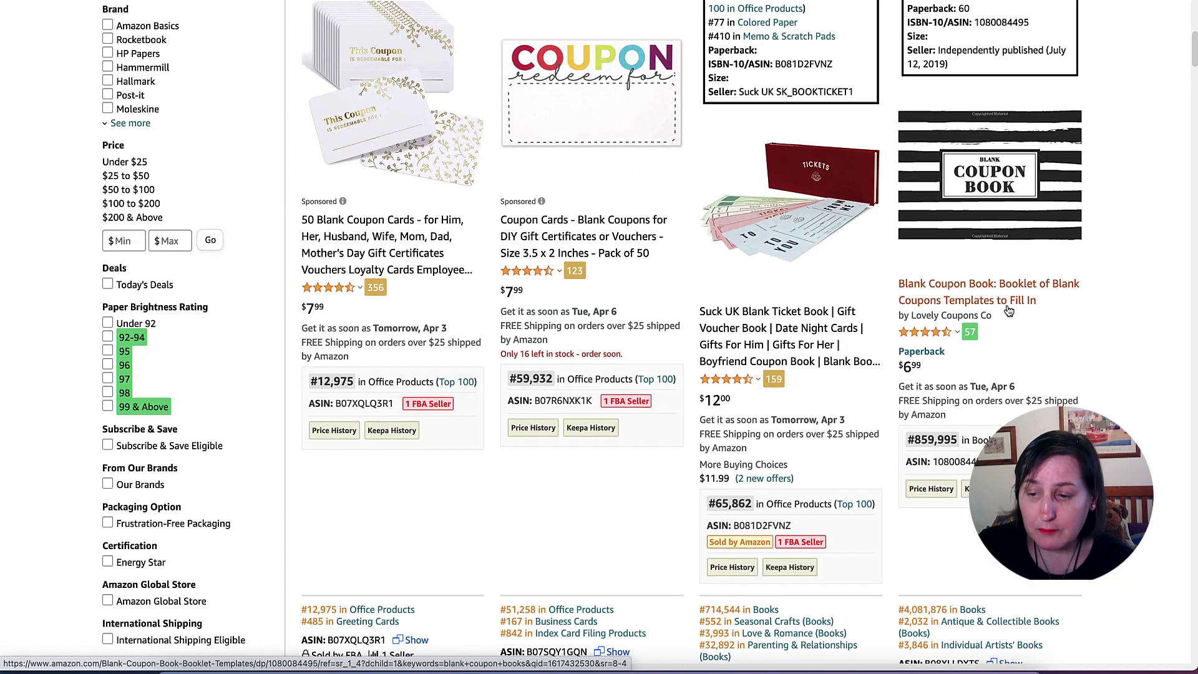
scroll(1021, 200, down, 3)
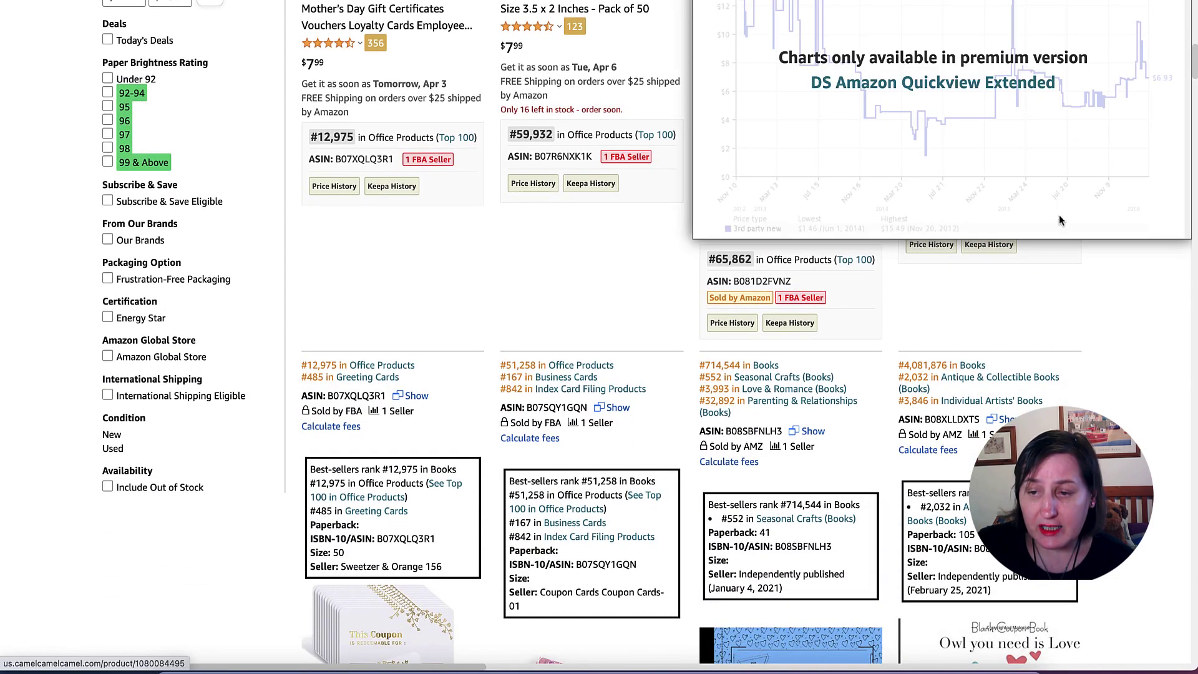
scroll(1066, 323, down, 5)
scroll(1066, 323, down, 5)
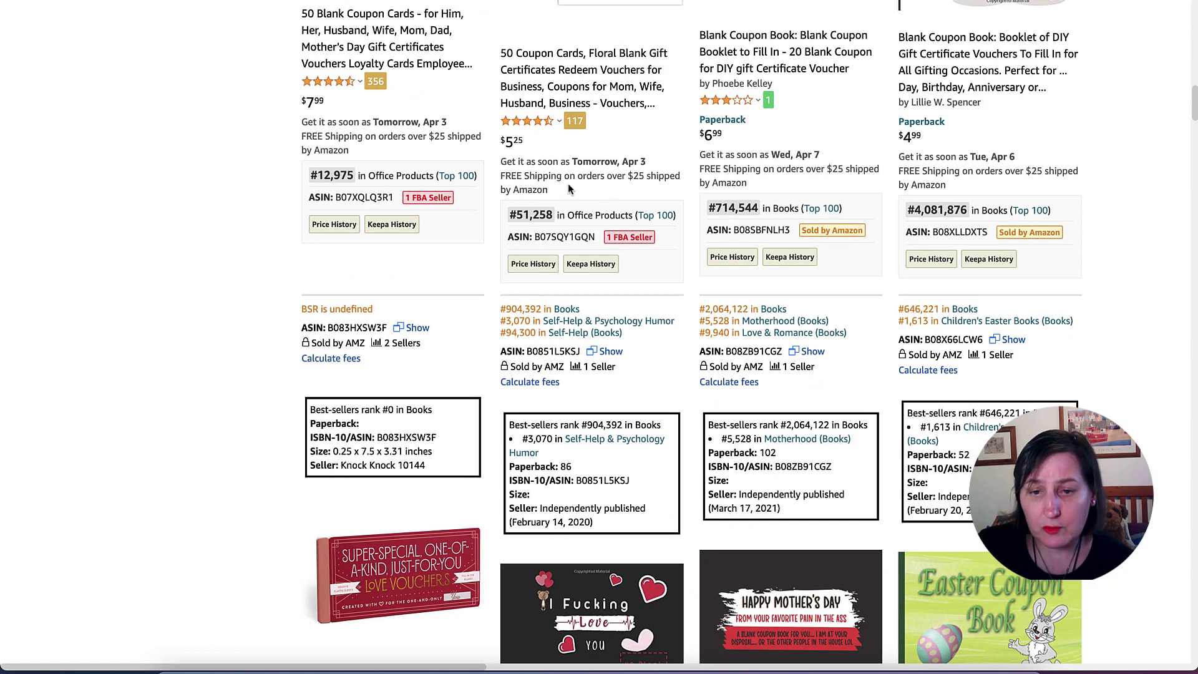
scroll(567, 184, up, 2)
scroll(633, 193, down, 2)
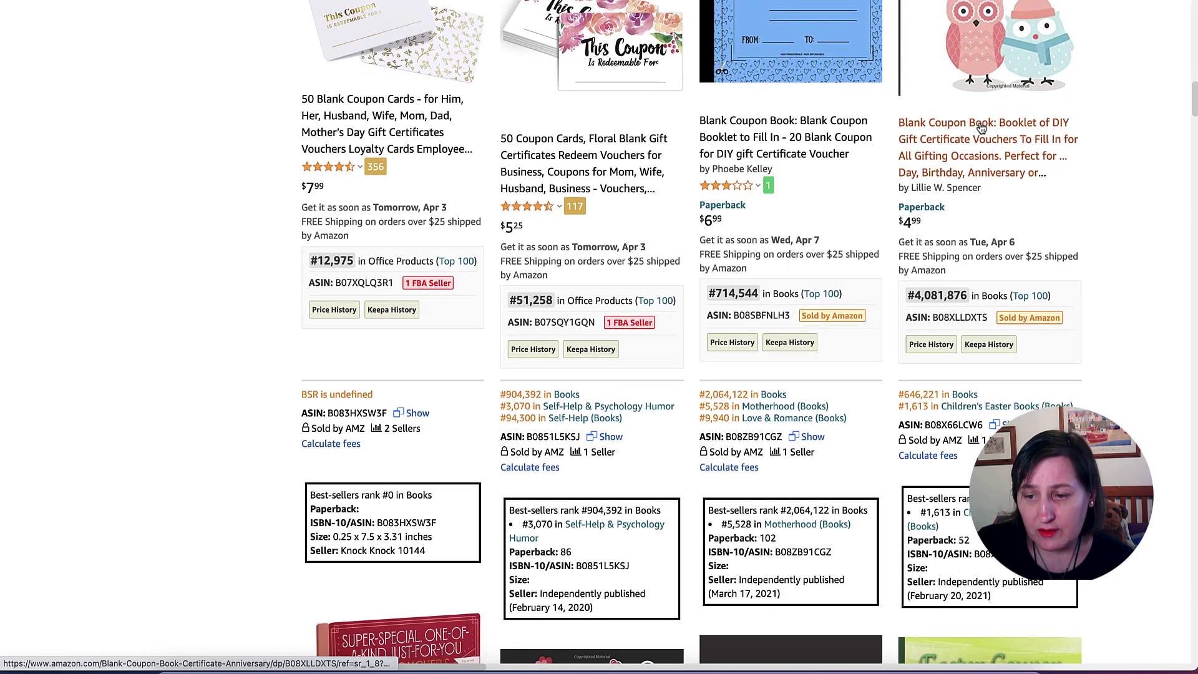
scroll(981, 133, down, 6)
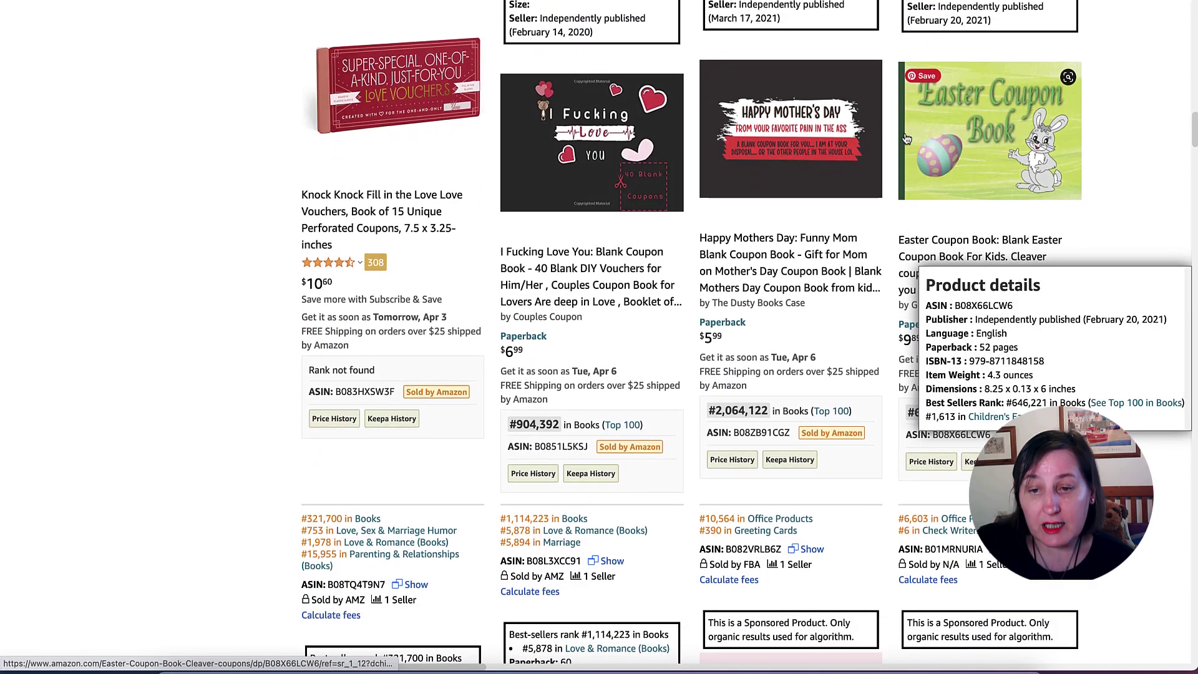
scroll(899, 136, down, 3)
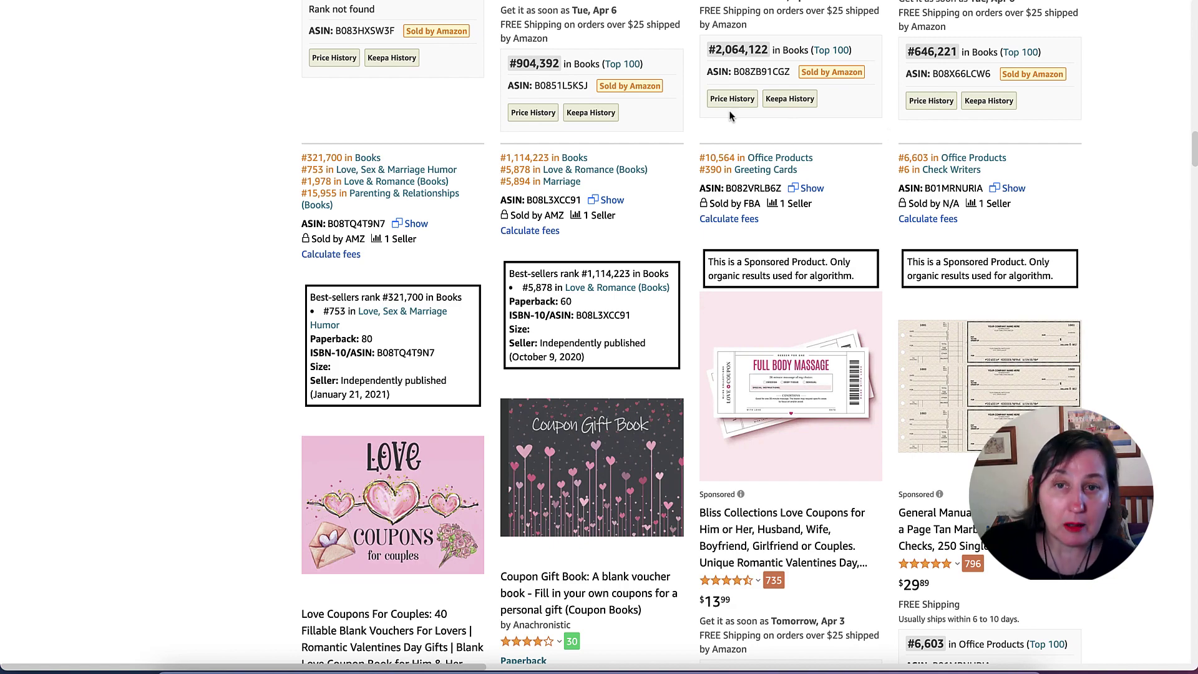
scroll(828, 165, down, 2)
scroll(827, 157, down, 2)
scroll(829, 159, down, 1)
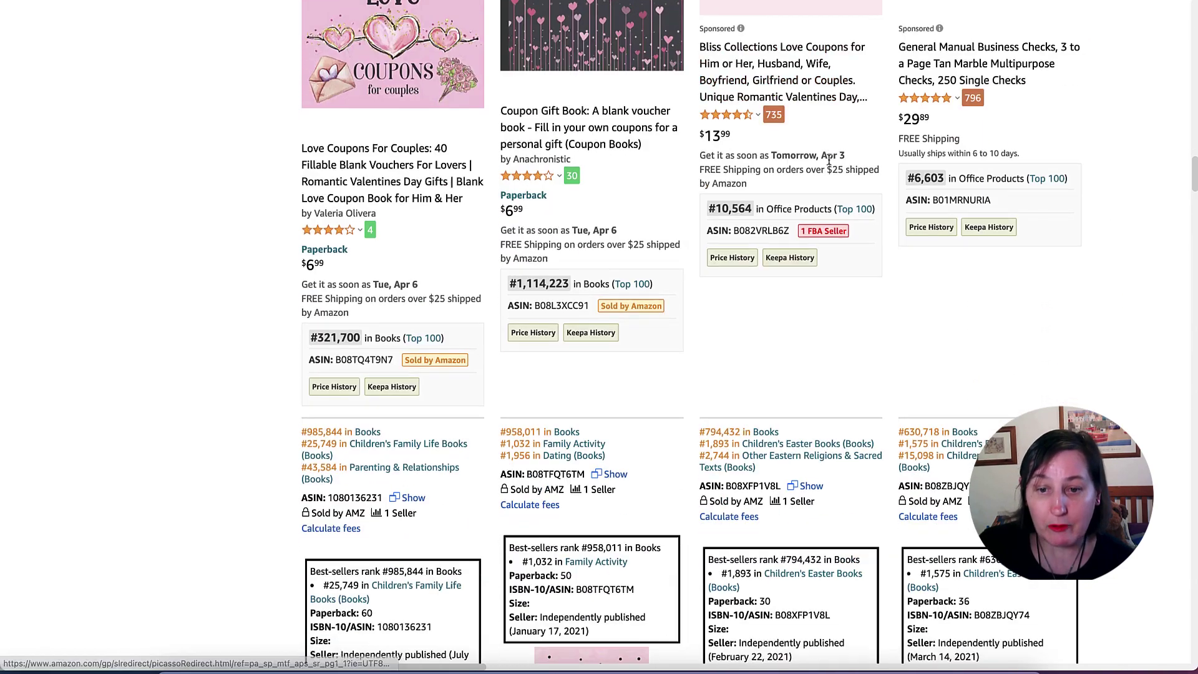
scroll(829, 158, down, 1)
scroll(828, 165, down, 2)
scroll(828, 165, down, 1)
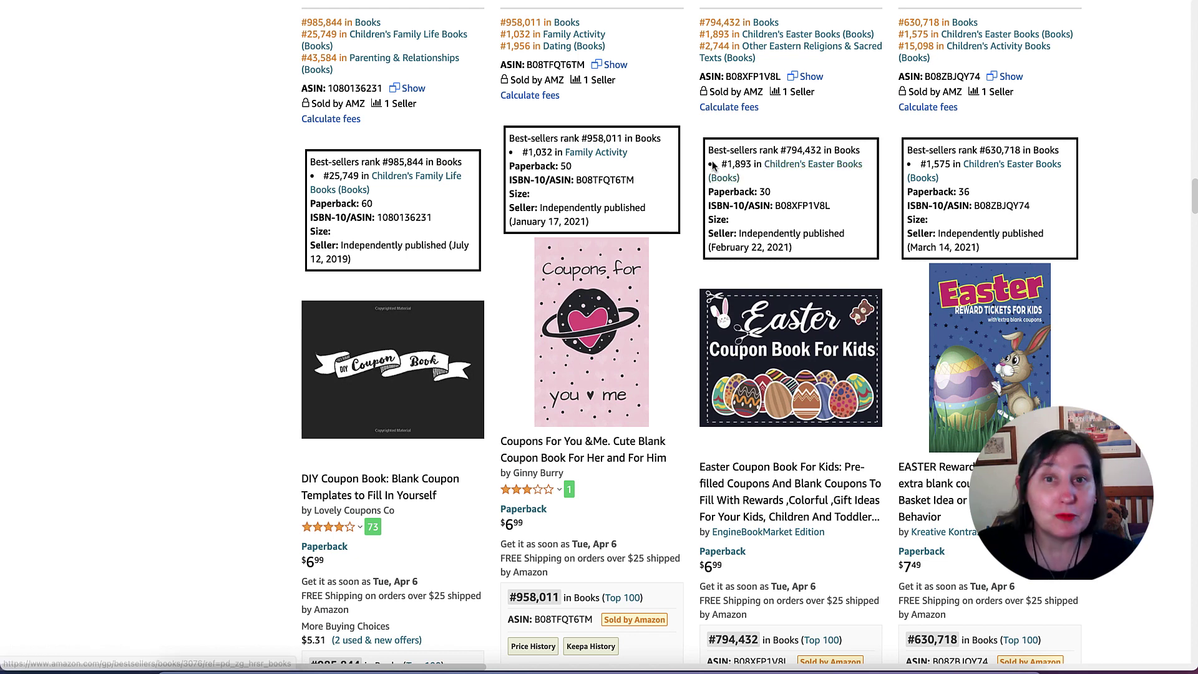
scroll(712, 160, down, 1)
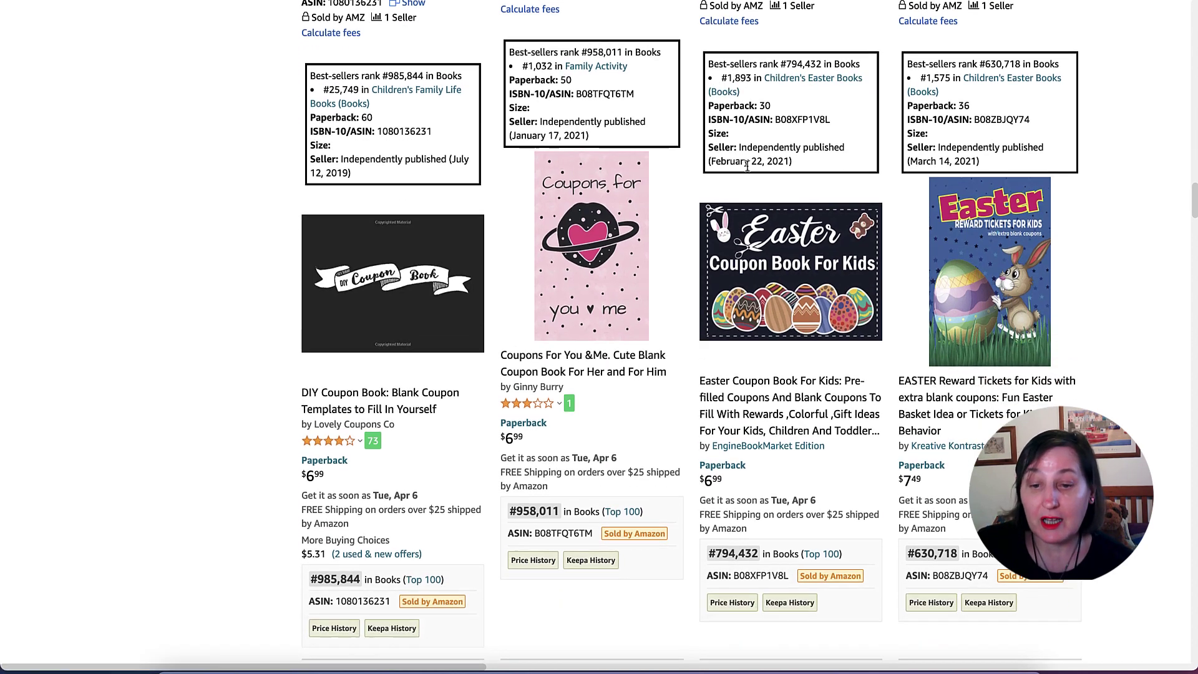
scroll(731, 164, down, 1)
scroll(746, 166, down, 3)
scroll(745, 166, down, 2)
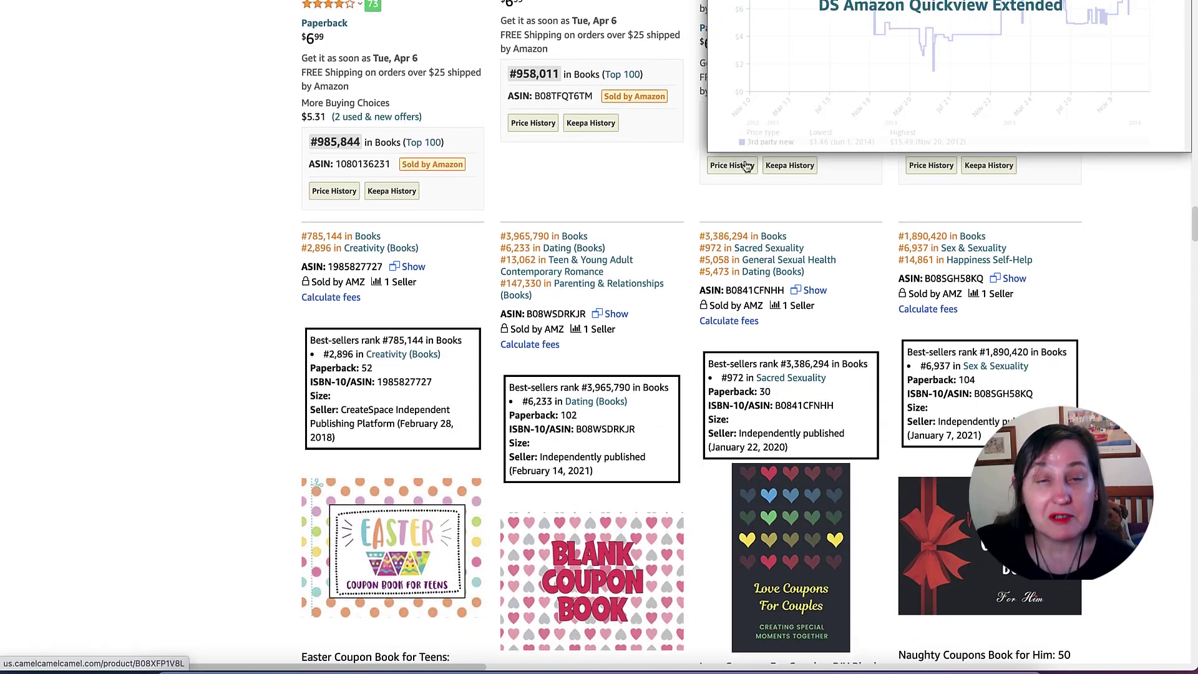
scroll(745, 169, up, 3)
scroll(745, 168, up, 1)
scroll(745, 169, up, 1)
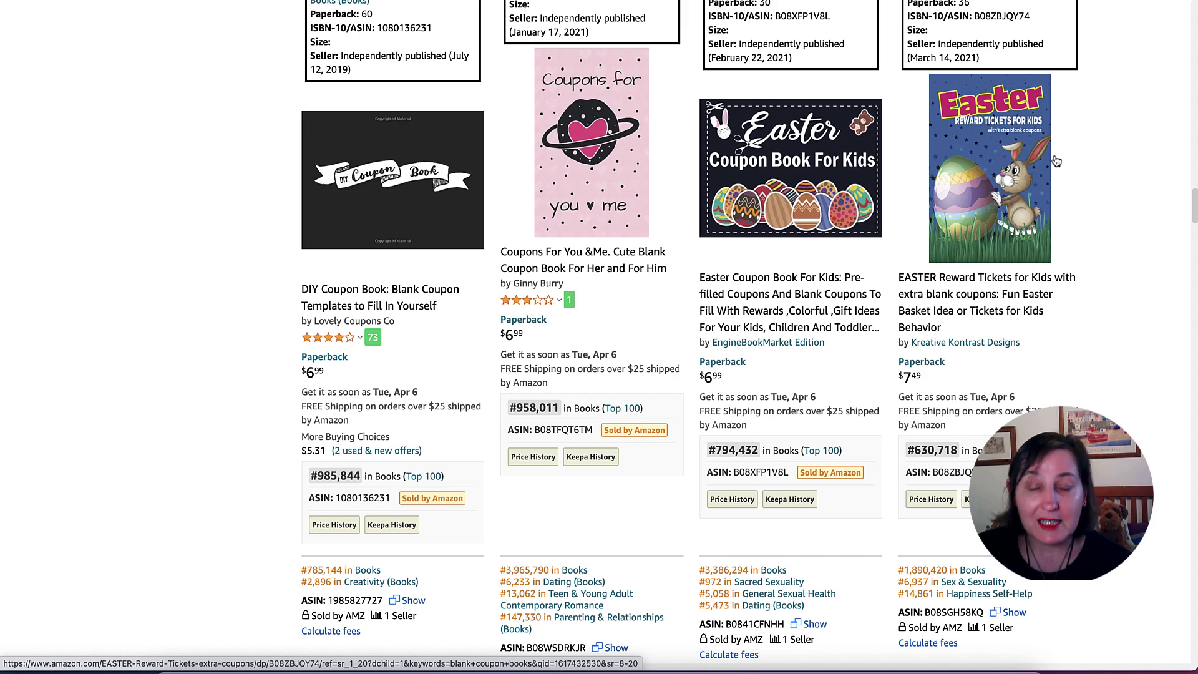
mouse_move(990, 169)
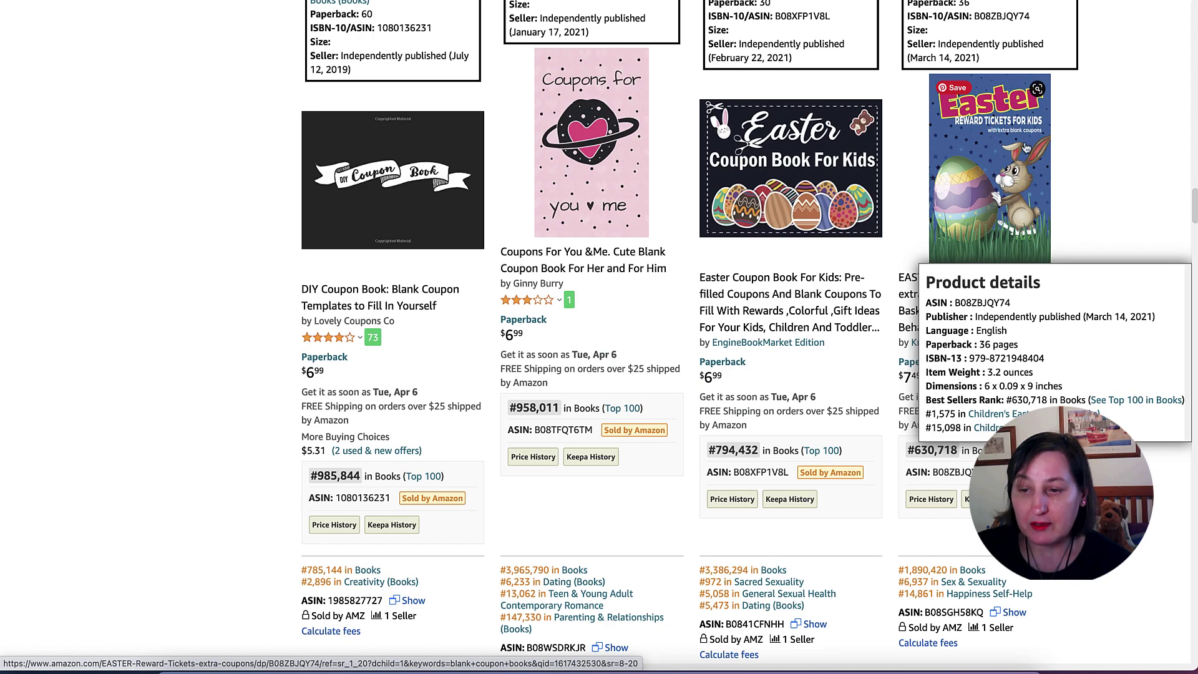
scroll(1003, 174, down, 2)
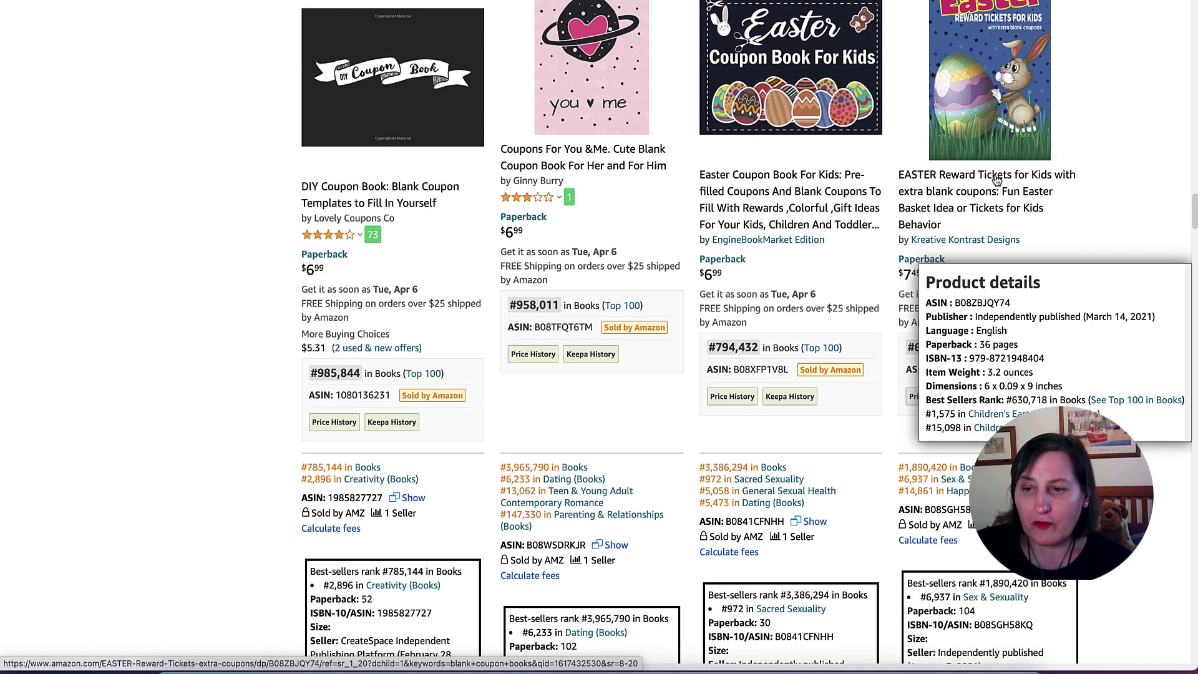
scroll(1000, 182, down, 3)
scroll(1000, 183, down, 2)
scroll(999, 183, up, 3)
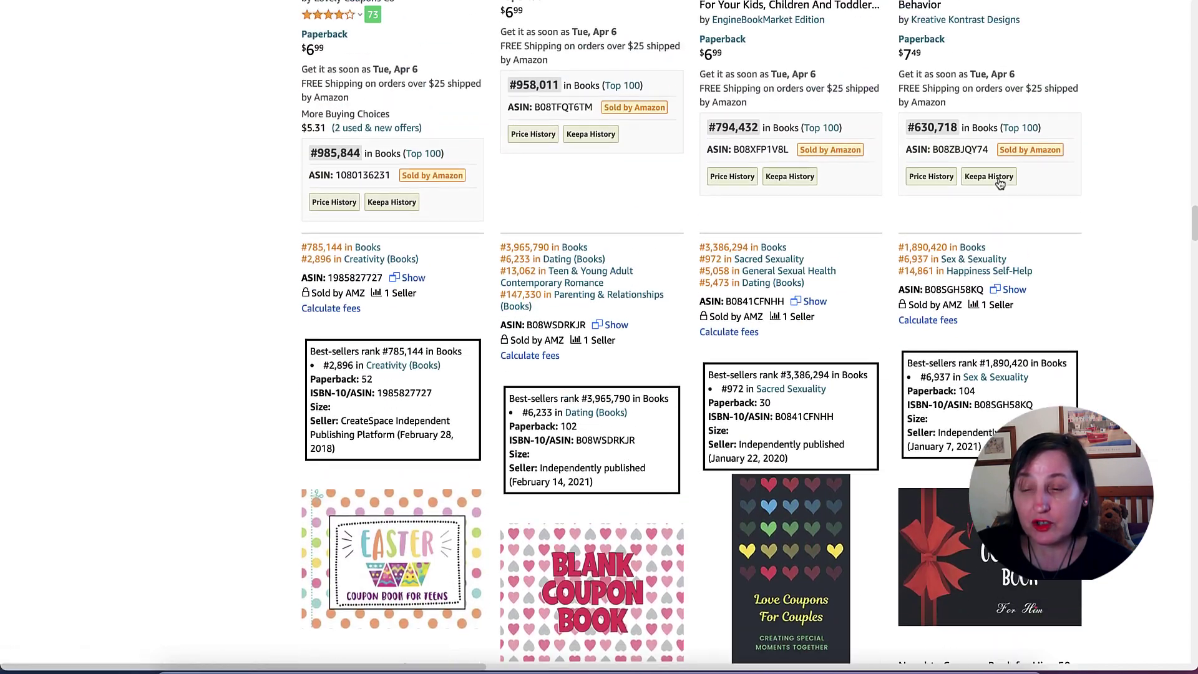
scroll(1000, 183, up, 2)
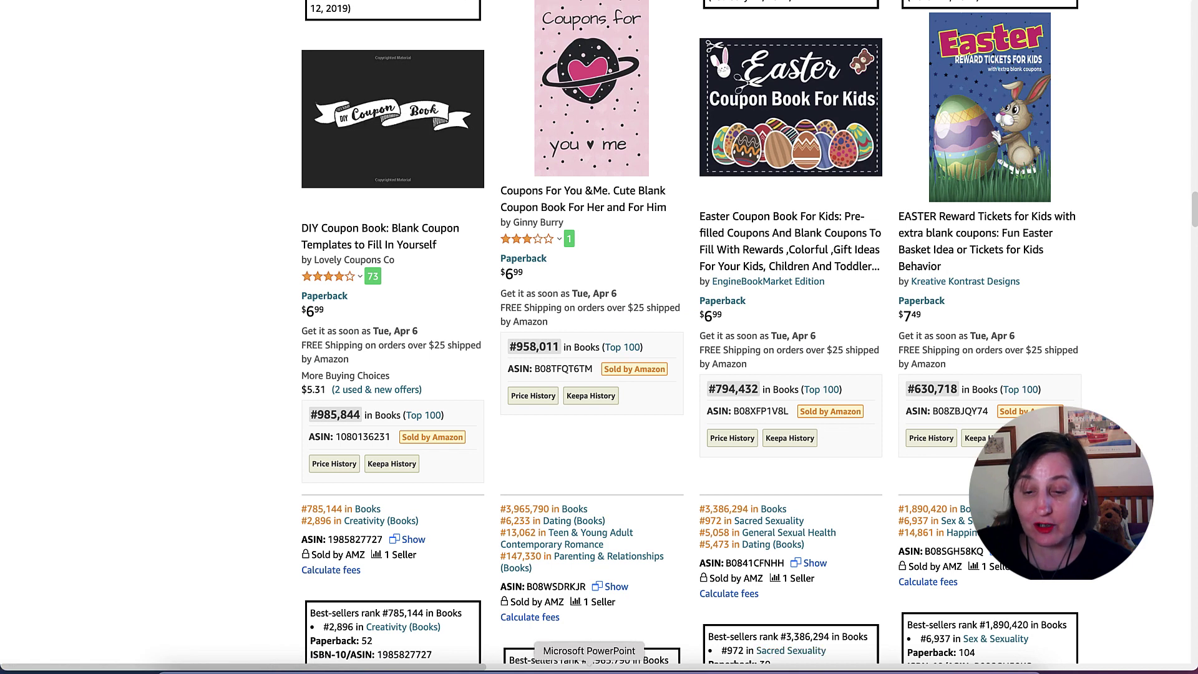
Remove the title and subtitle placeholders so the first slide is completely blank.
click(589, 669)
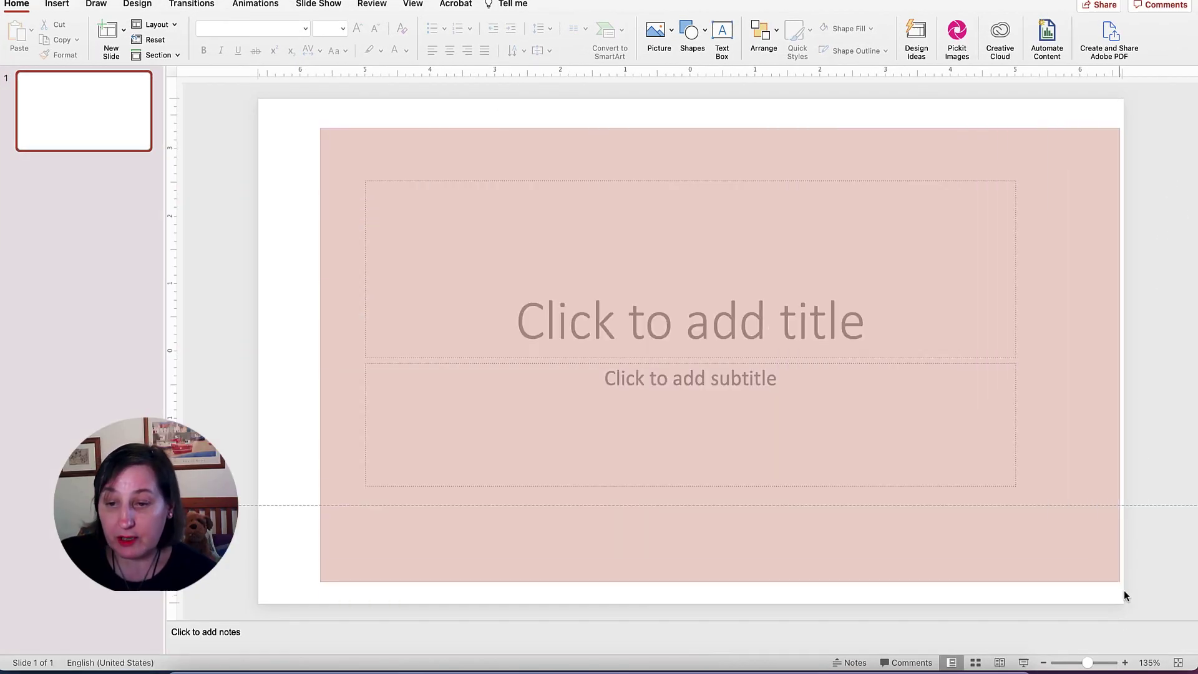
drag(335, 126, 1077, 552)
key(Delete)
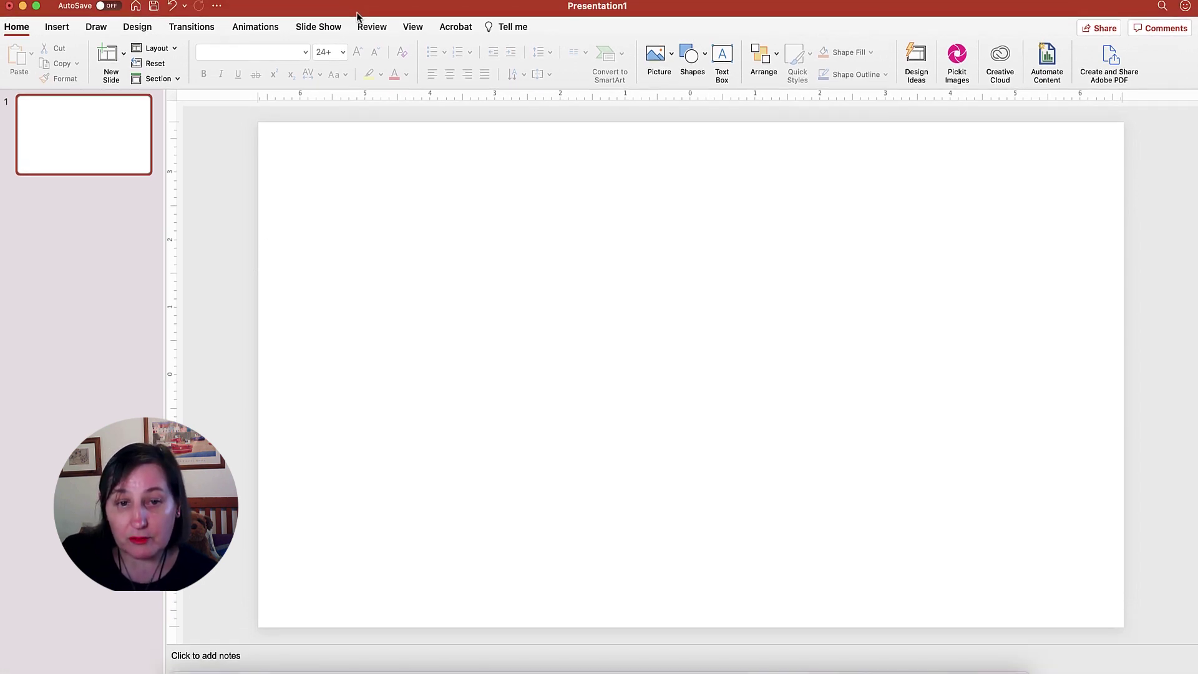
mouse_move(136, 2)
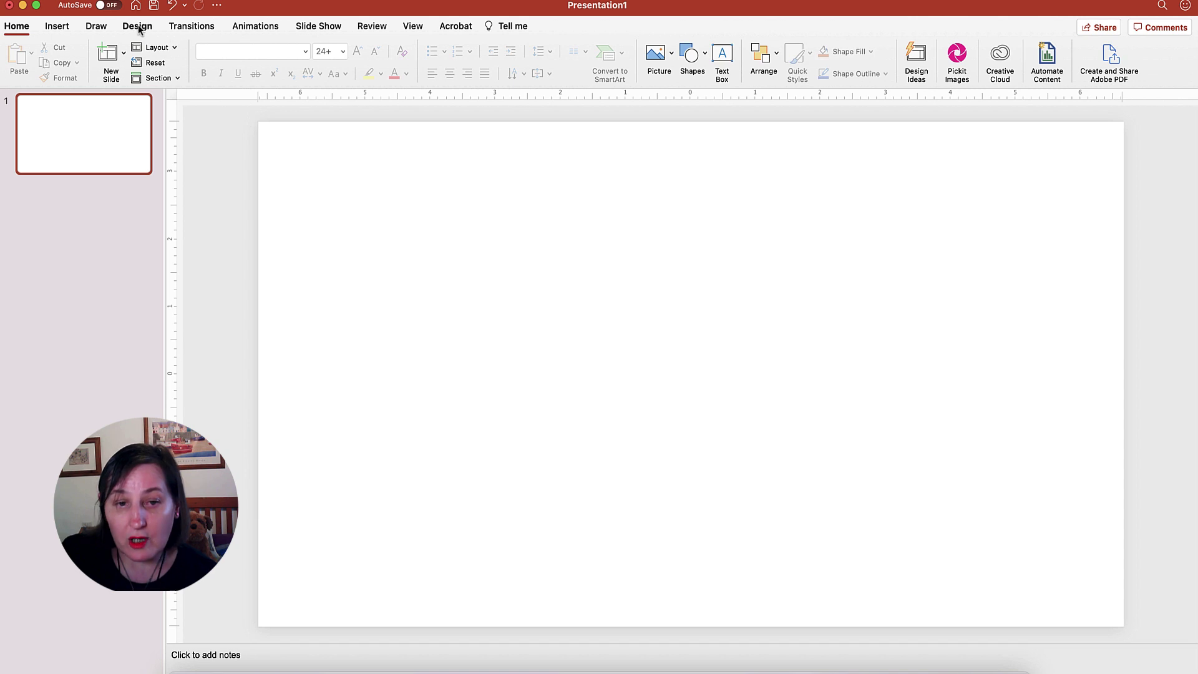
Set a custom slide size of 8.25 in wide by 6 in high, scaling existing content.
click(138, 26)
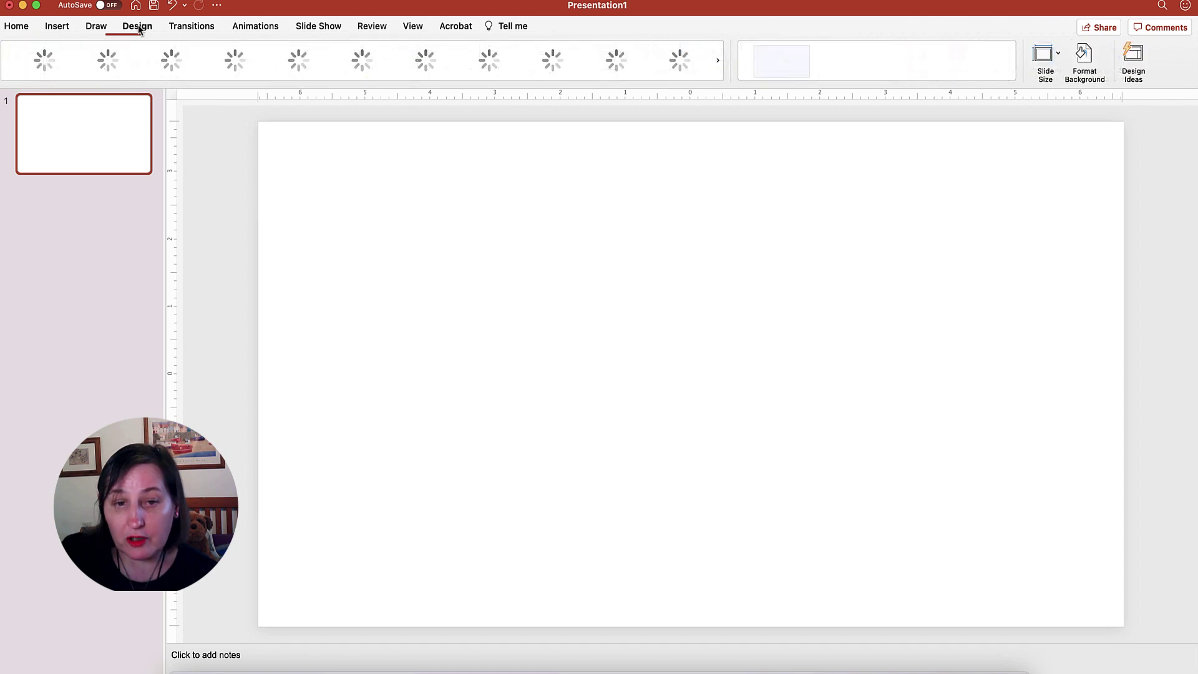
click(1057, 53)
click(1066, 122)
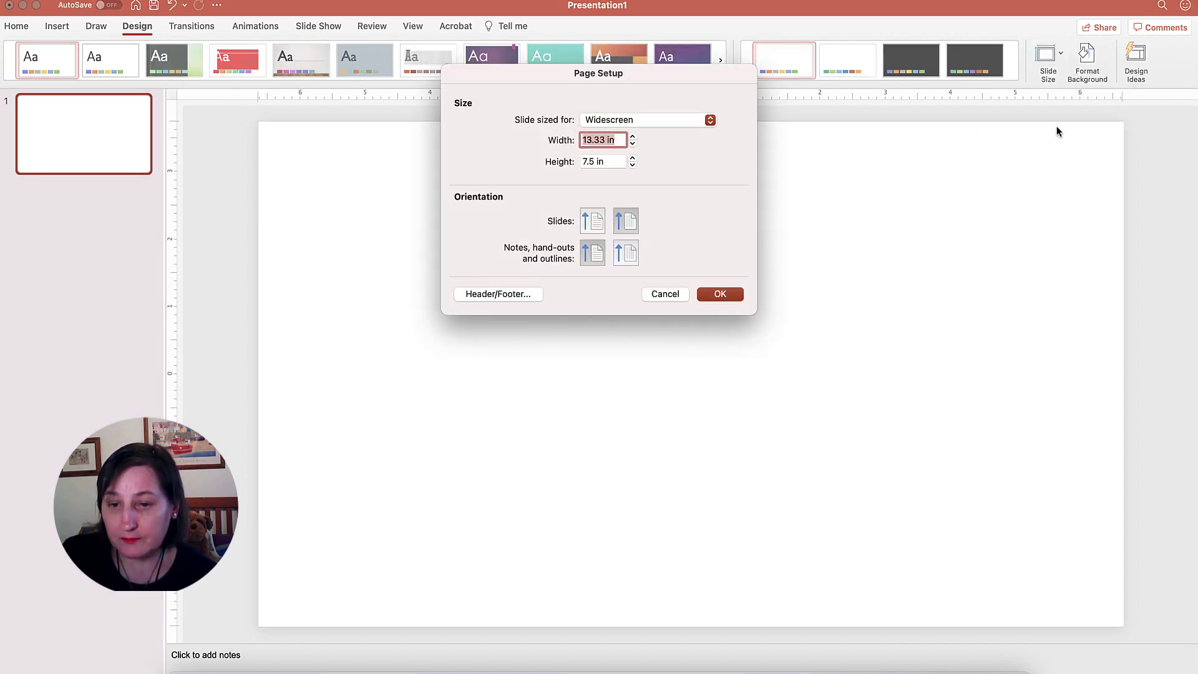
text(8)
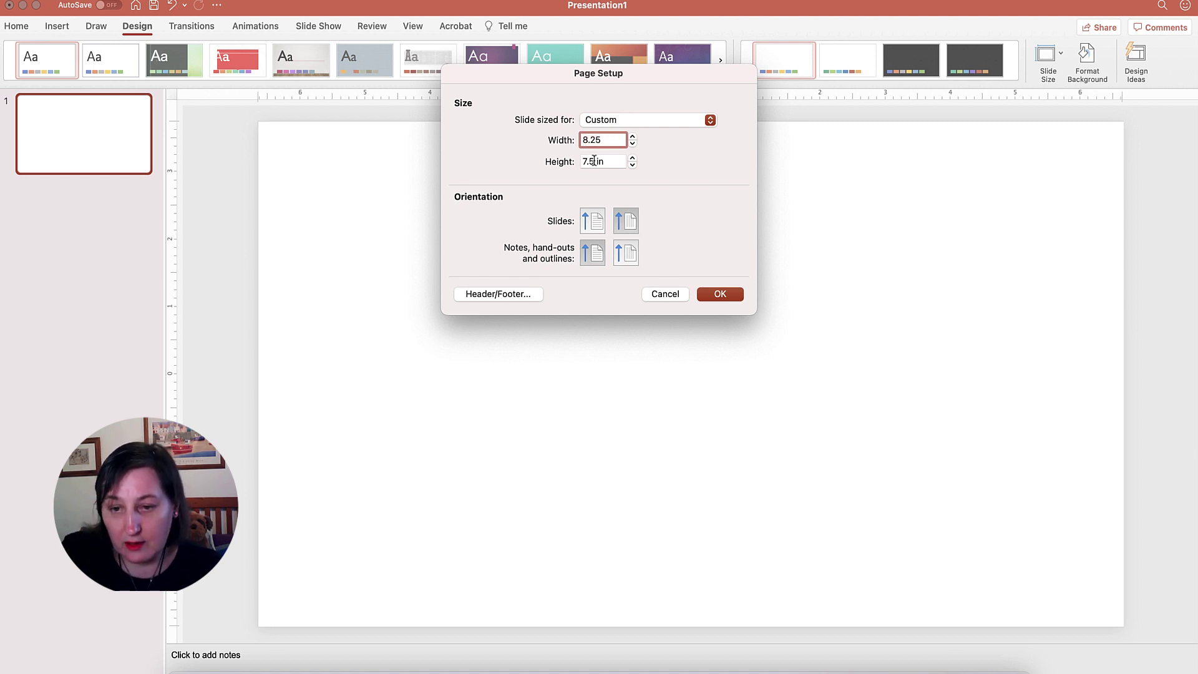
key(Tab)
text(6)
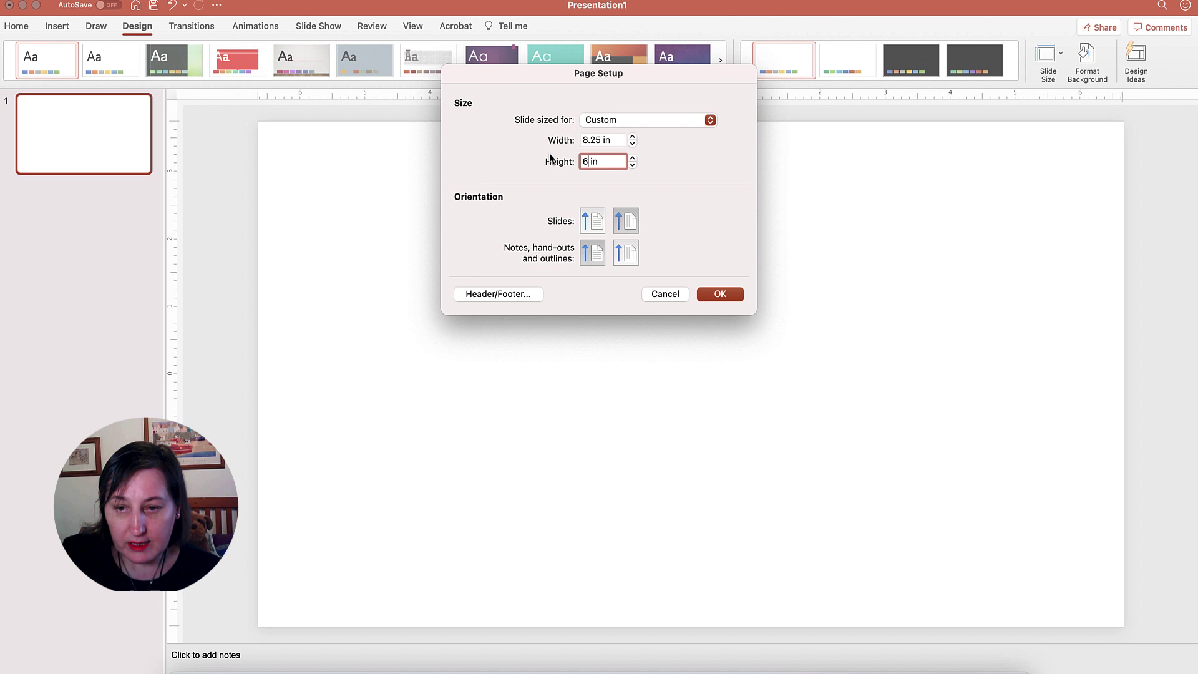
click(730, 297)
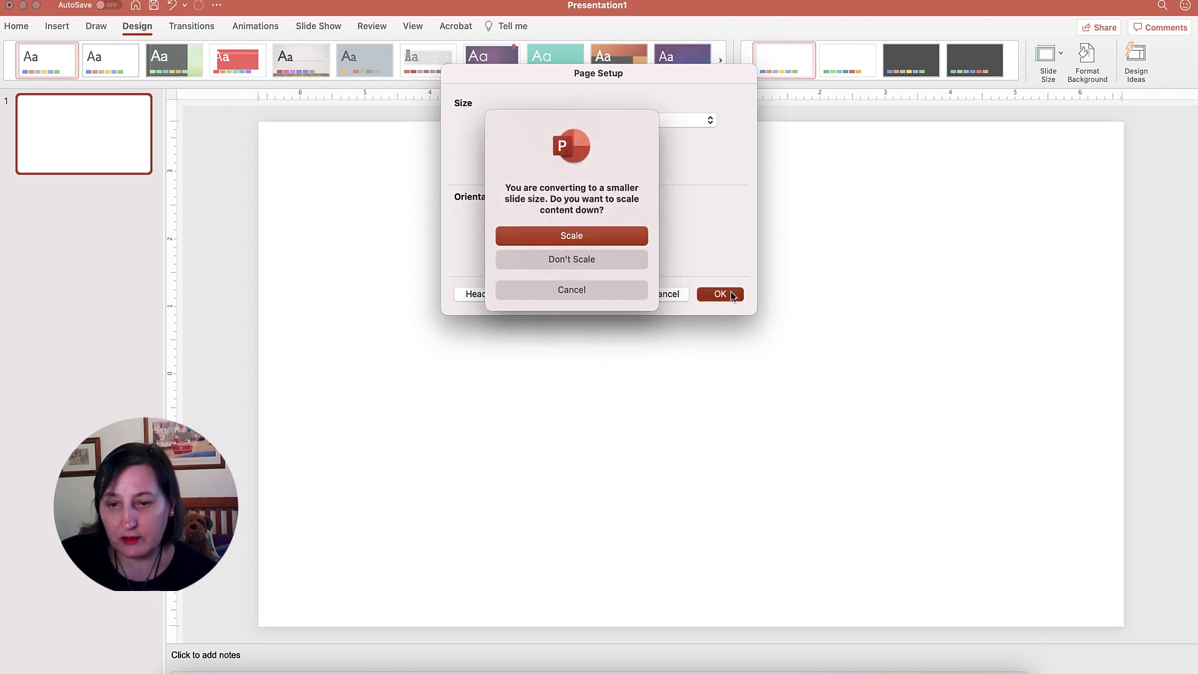
click(621, 236)
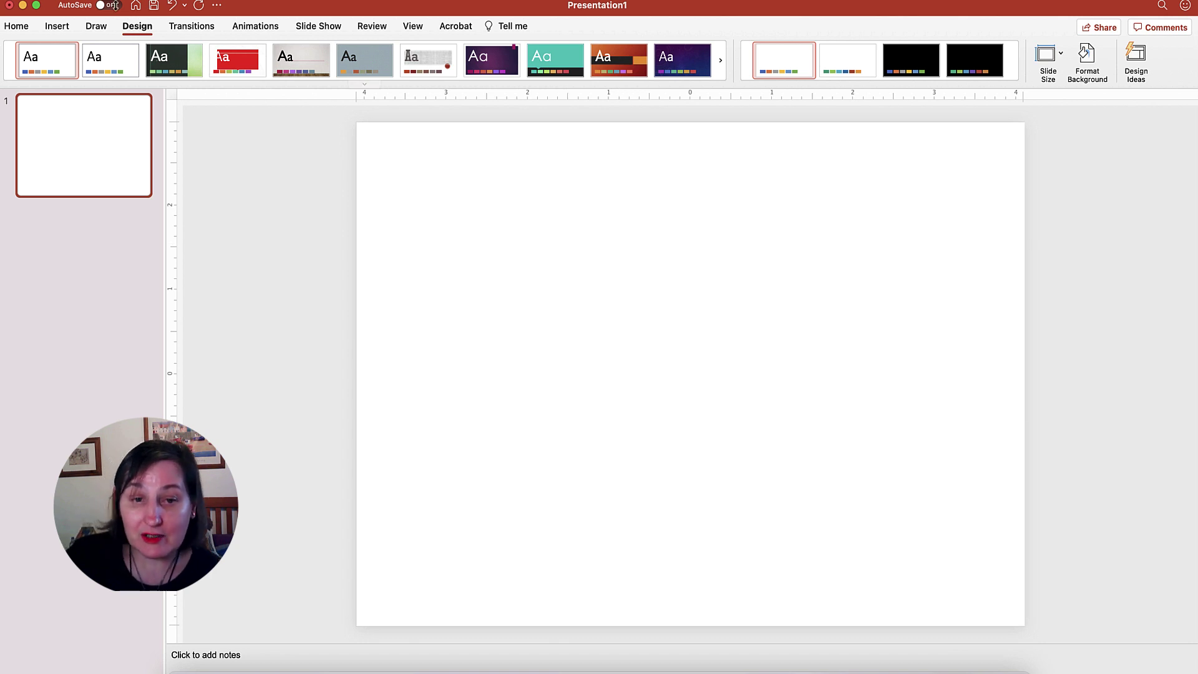
Insert a one-column, eight-row table on the slide.
click(58, 28)
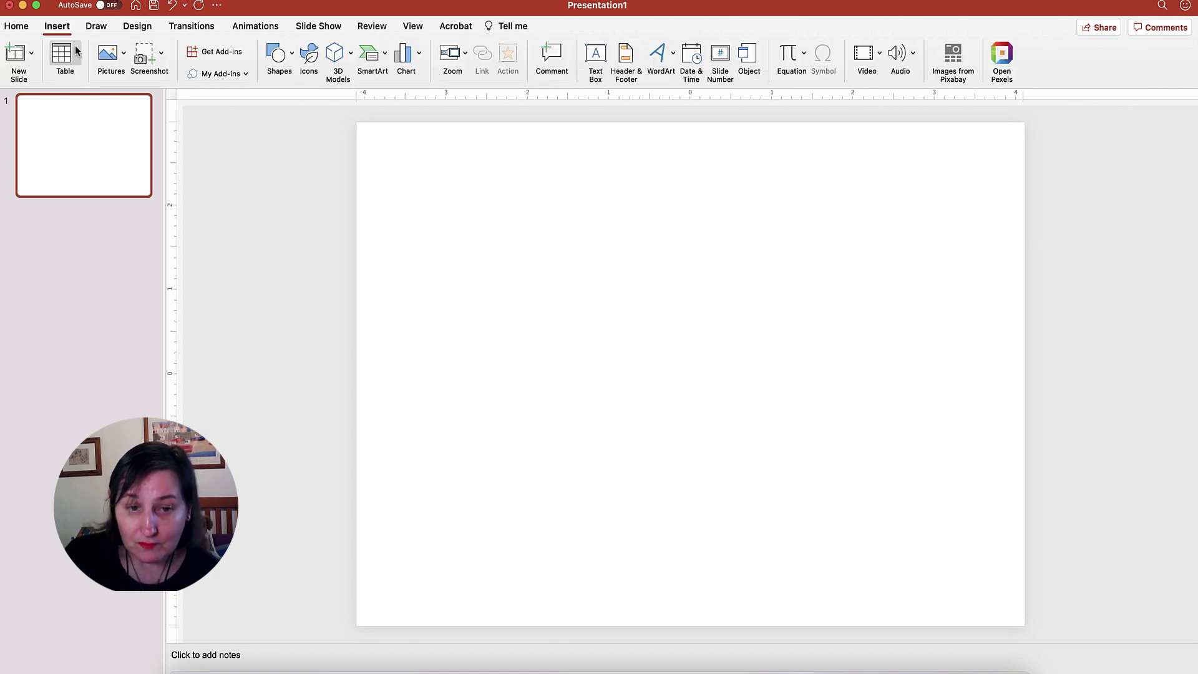
click(60, 56)
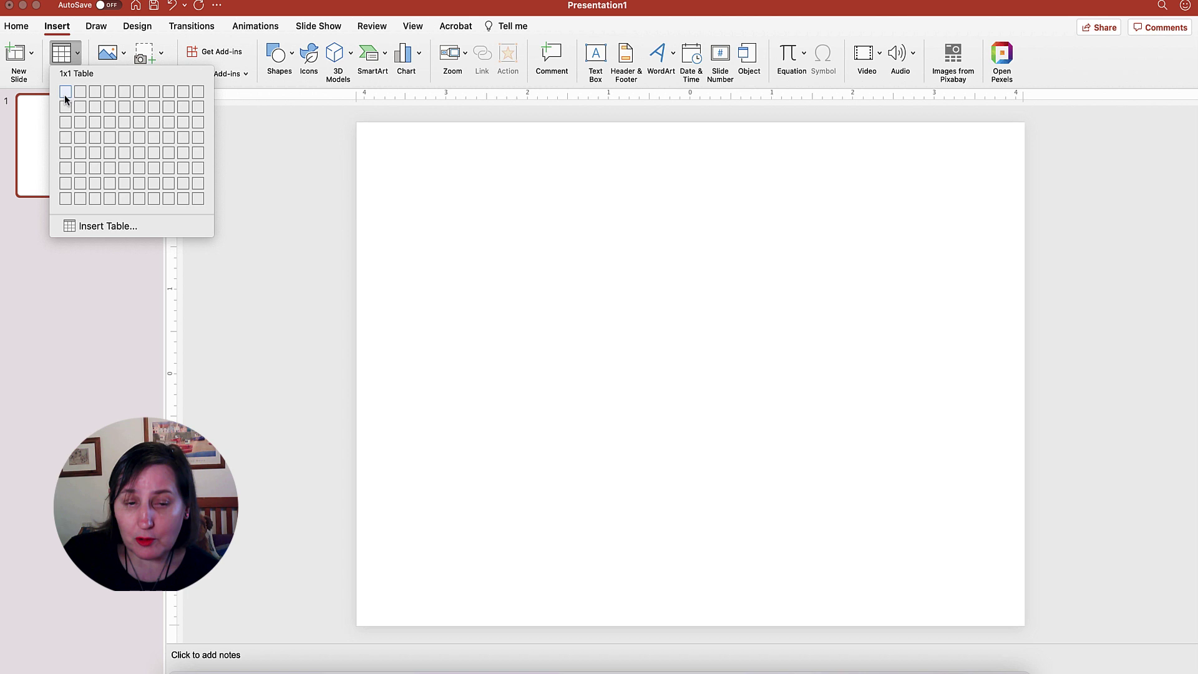
click(65, 199)
Enlarge and reposition the table so it fills most of the slide.
mouse_move(611, 223)
mouse_down()
mouse_move(728, 177)
mouse_move(711, 171)
mouse_up()
drag(869, 444, 962, 544)
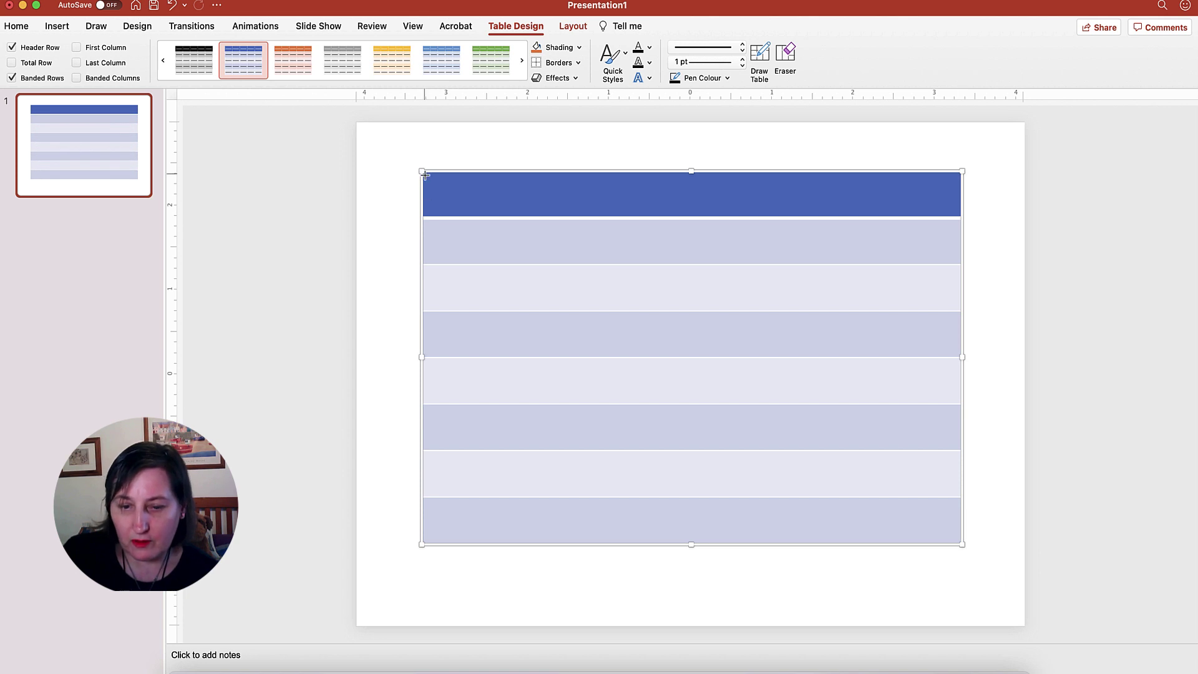
drag(424, 174, 446, 177)
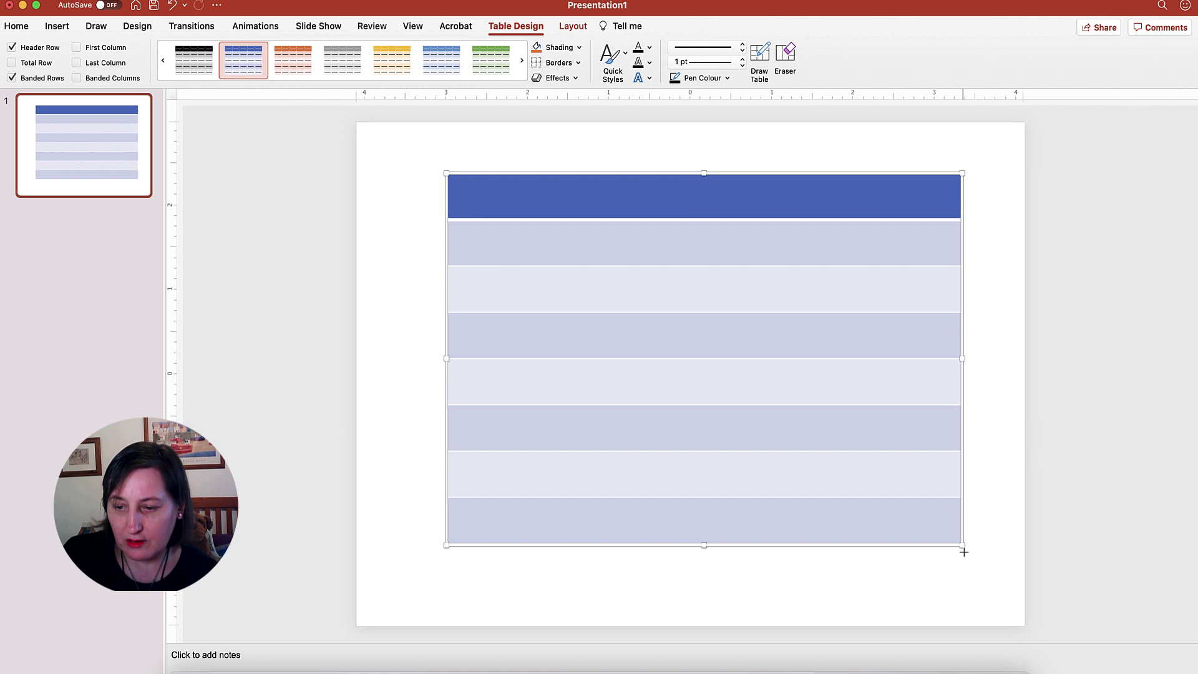
drag(963, 552, 976, 575)
click(716, 275)
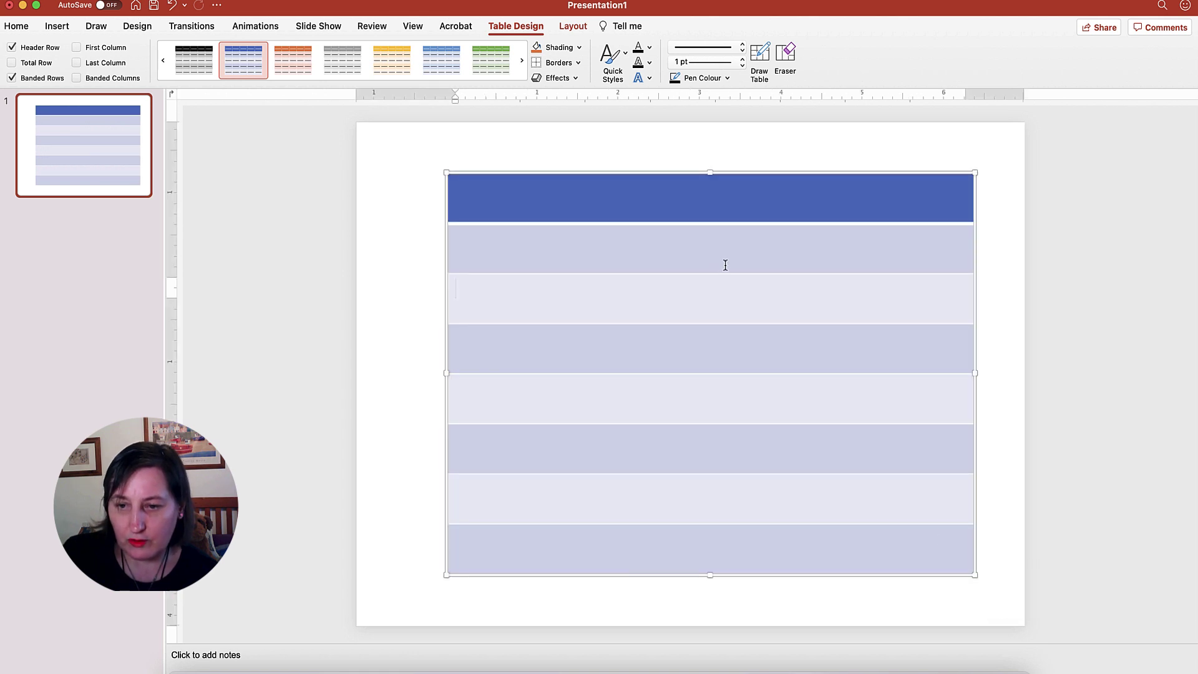
drag(768, 174, 760, 161)
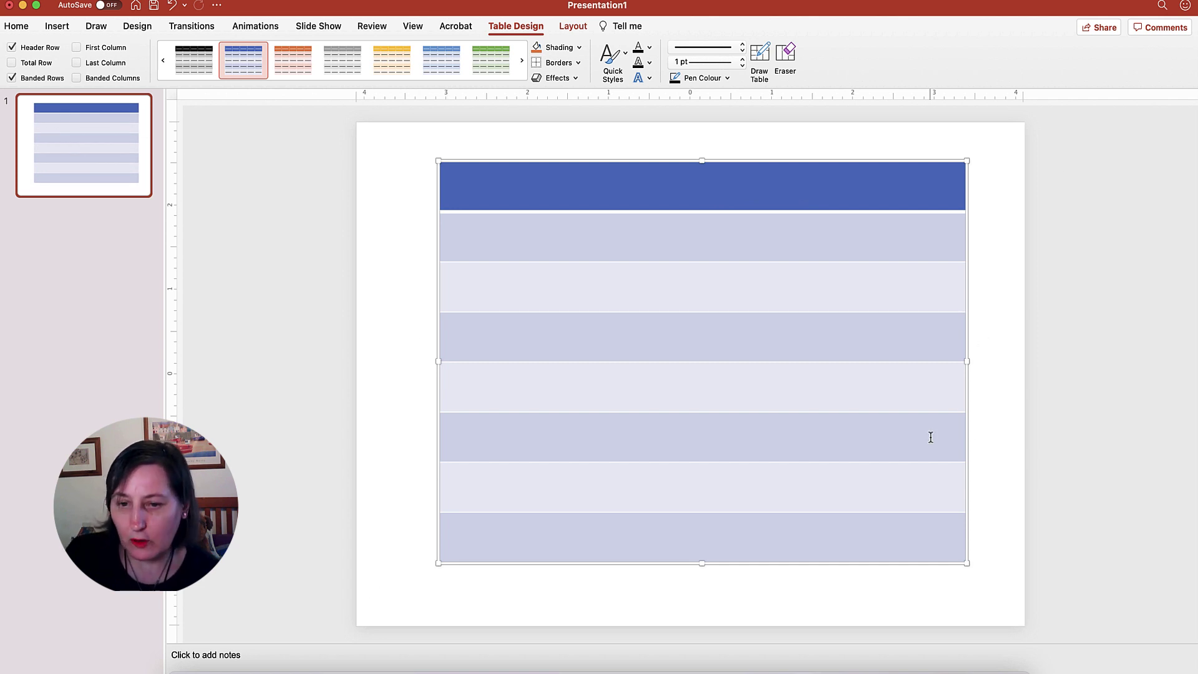
Give every table cell borders and remove the shading so the table is plain white.
click(580, 64)
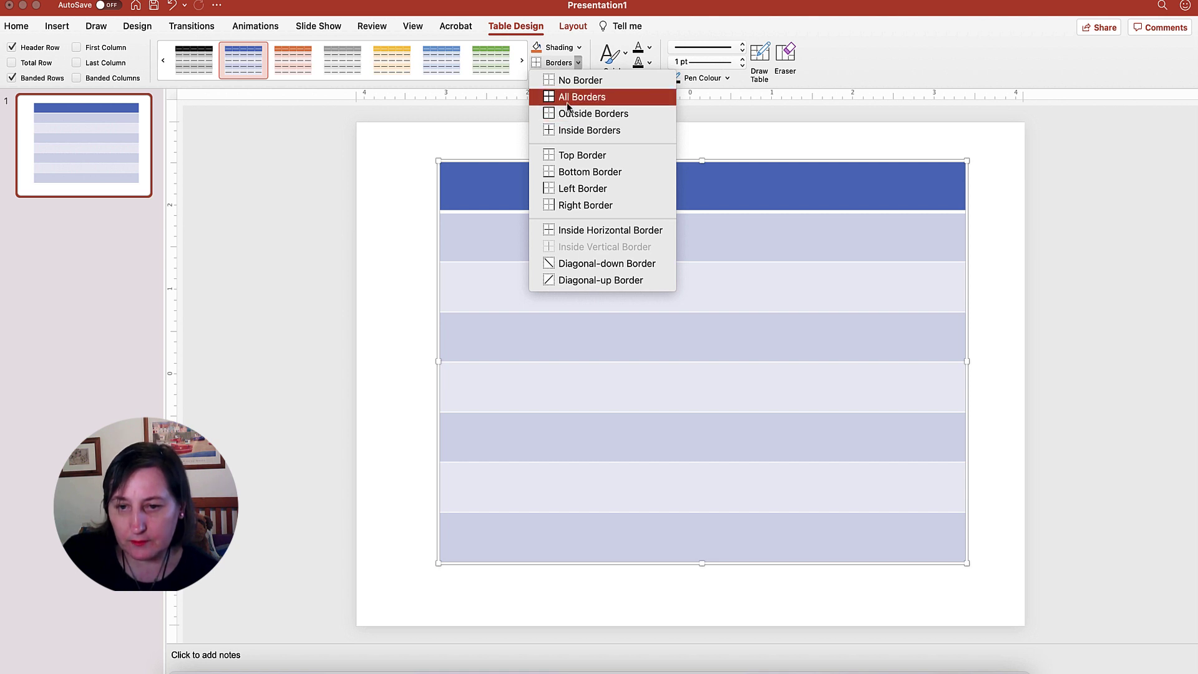
click(567, 97)
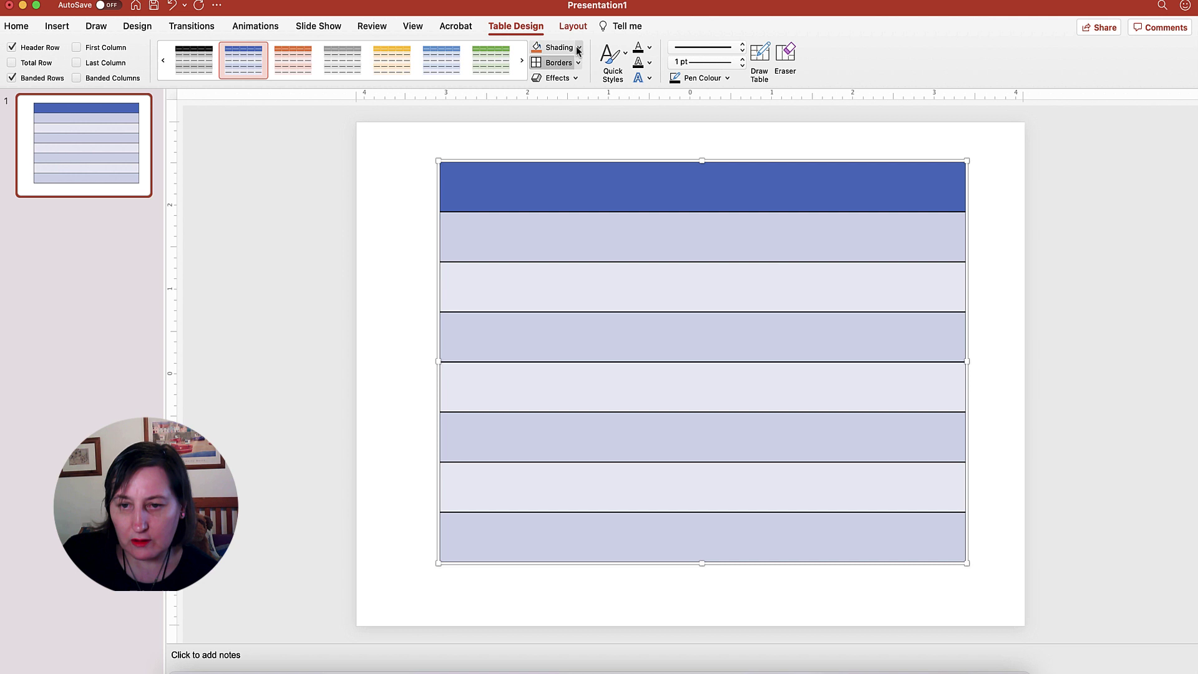
click(578, 47)
click(574, 75)
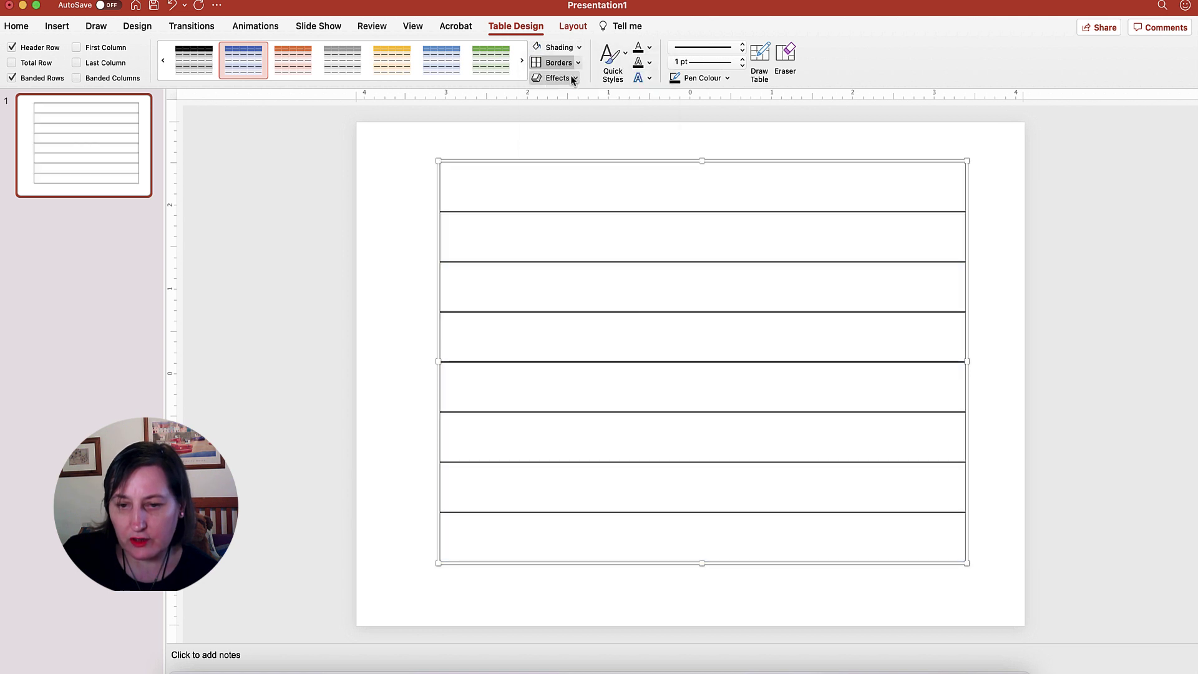
click(510, 185)
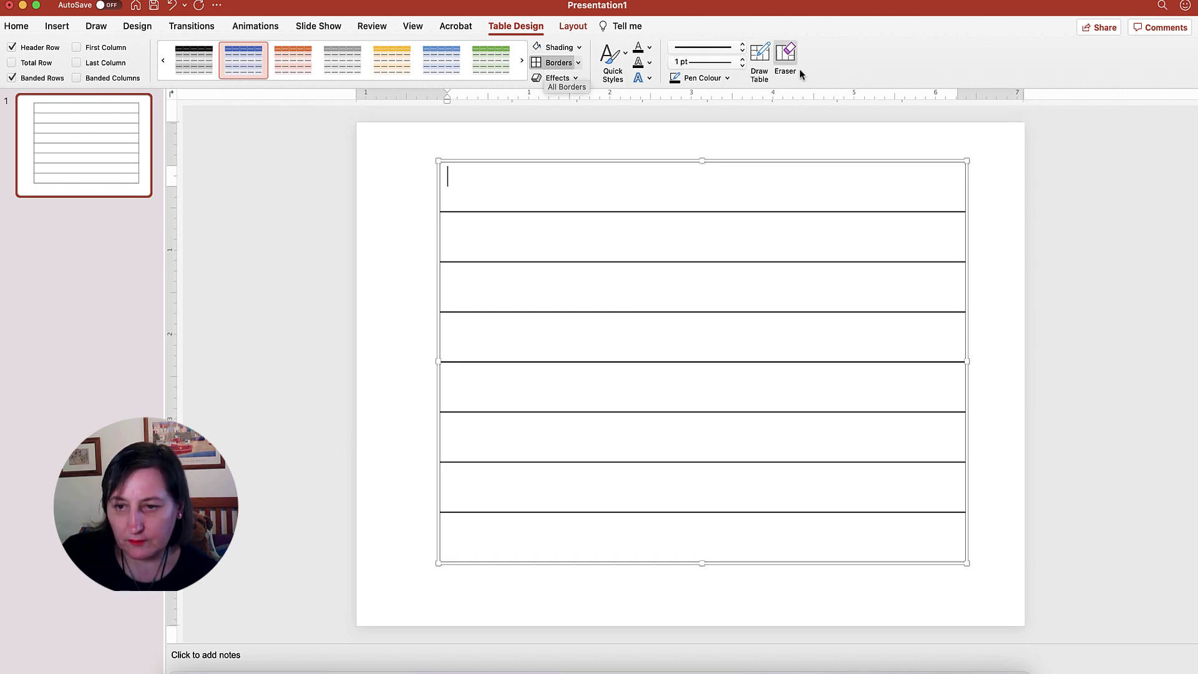
Set the border pen to 1 pt black with a dashed line style.
click(738, 64)
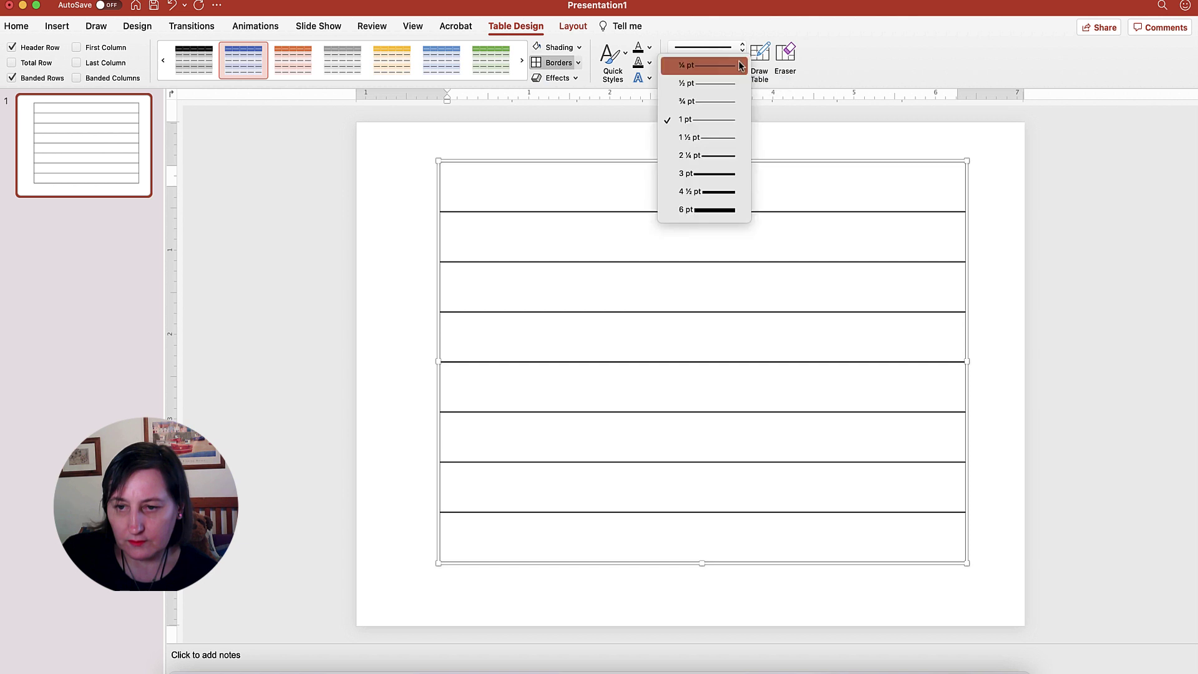
click(704, 125)
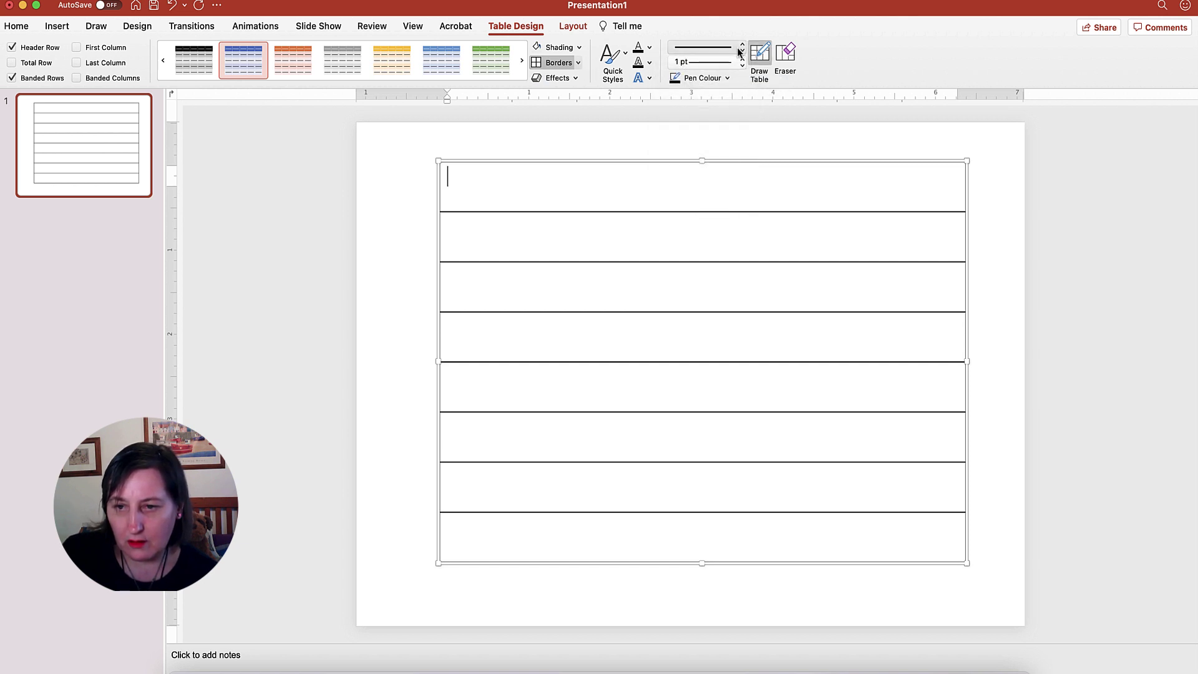
click(727, 78)
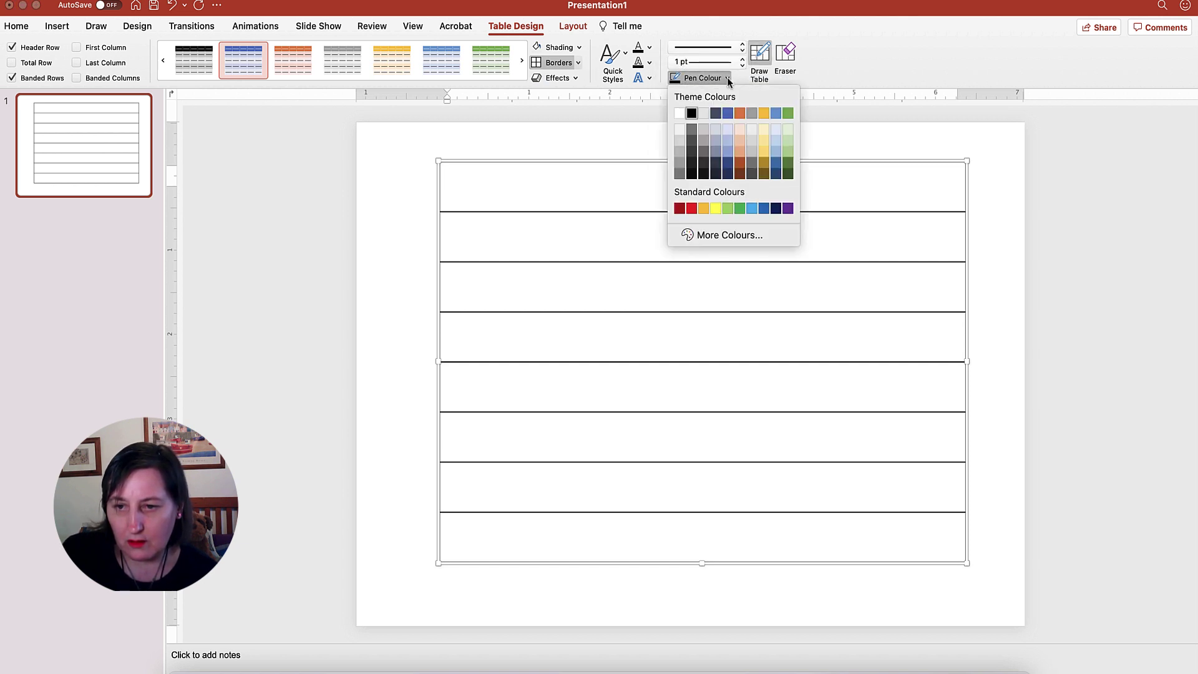
click(696, 110)
click(741, 48)
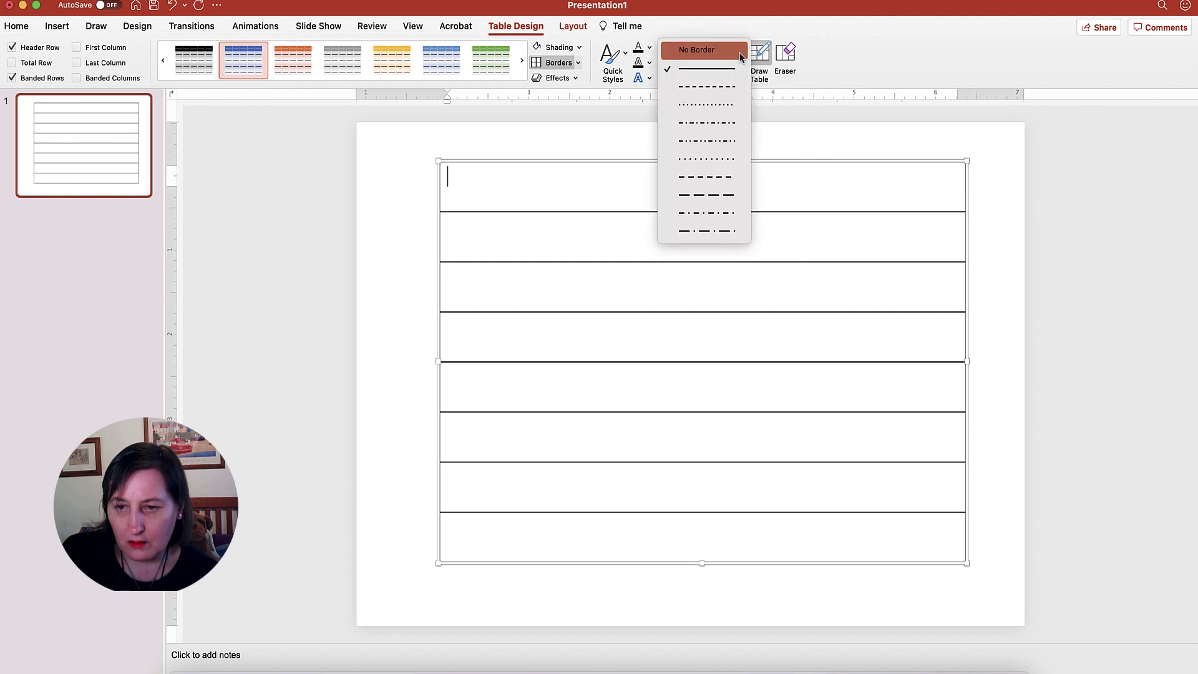
click(722, 89)
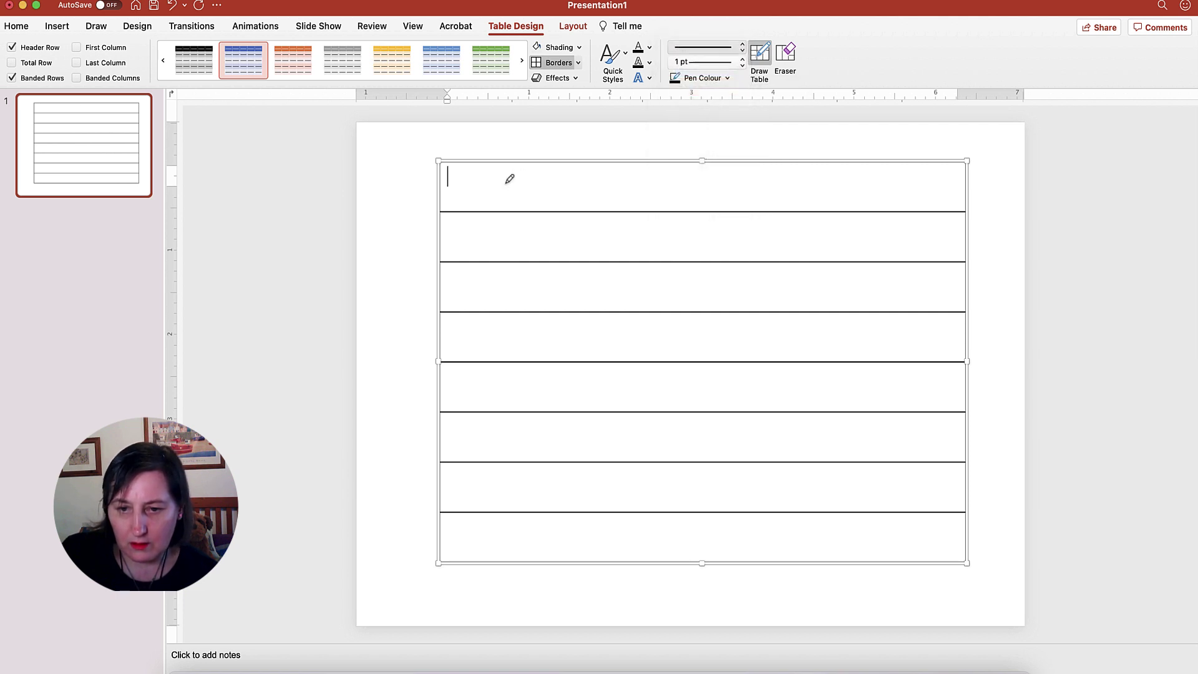
Draw dashed lines over the inner row borders, then leave border drawing and deselect the table.
click(514, 261)
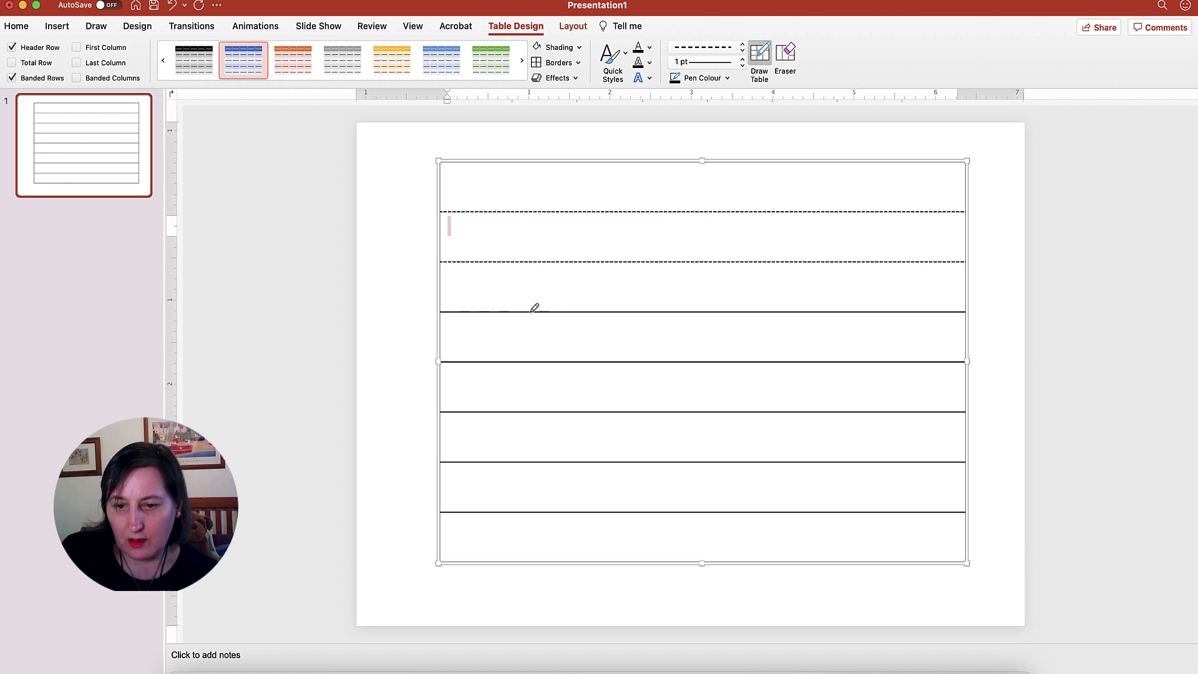
click(533, 310)
click(540, 361)
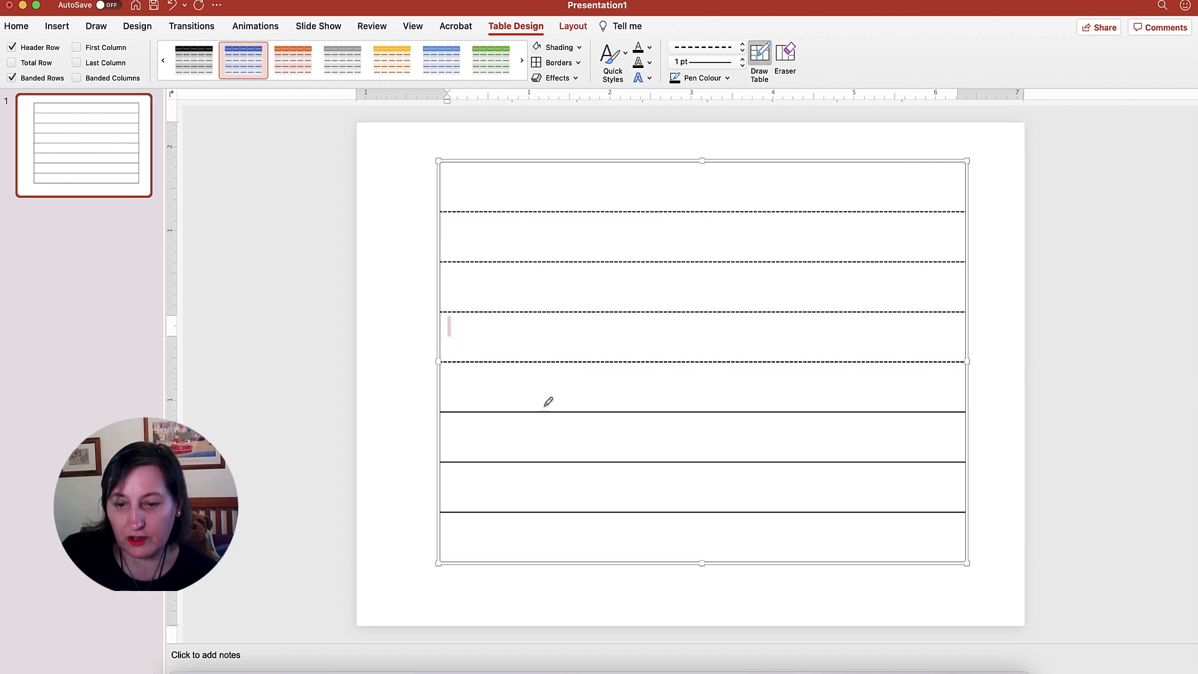
click(553, 411)
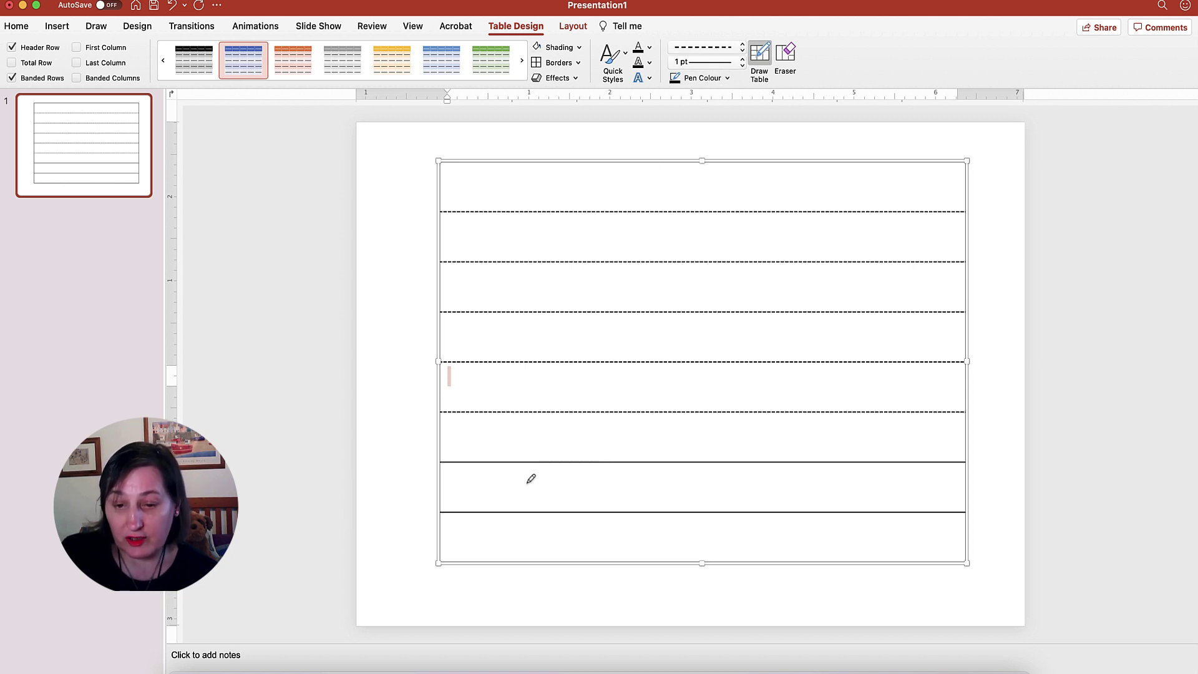
click(547, 461)
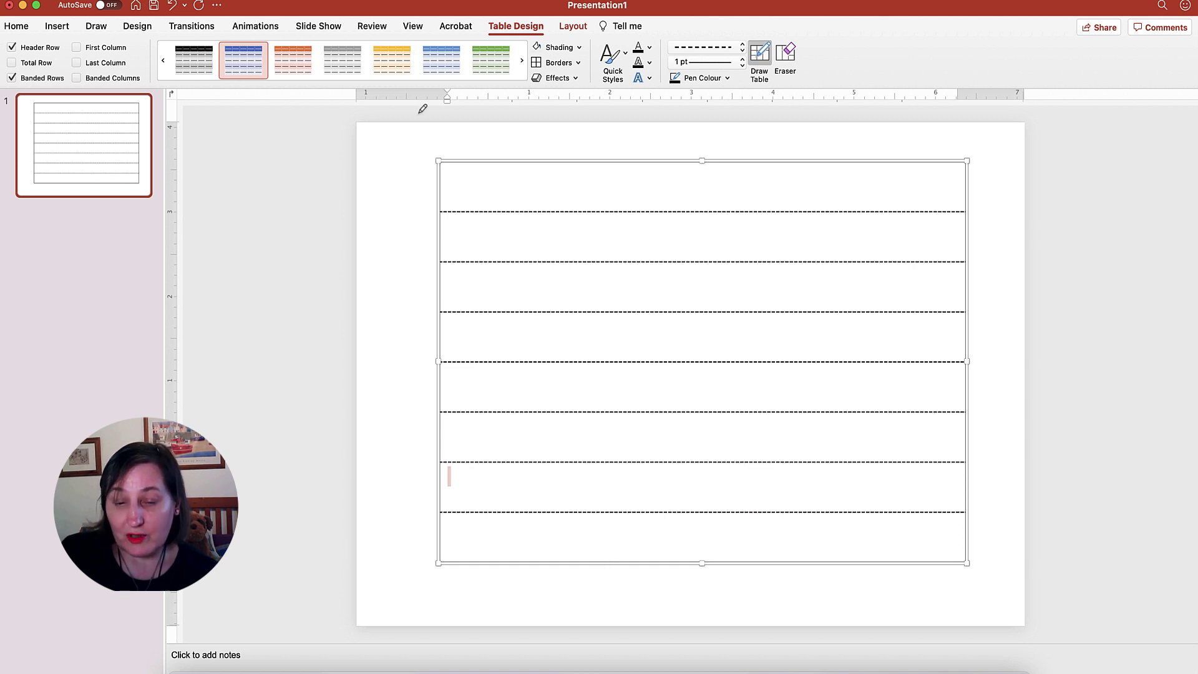
click(687, 83)
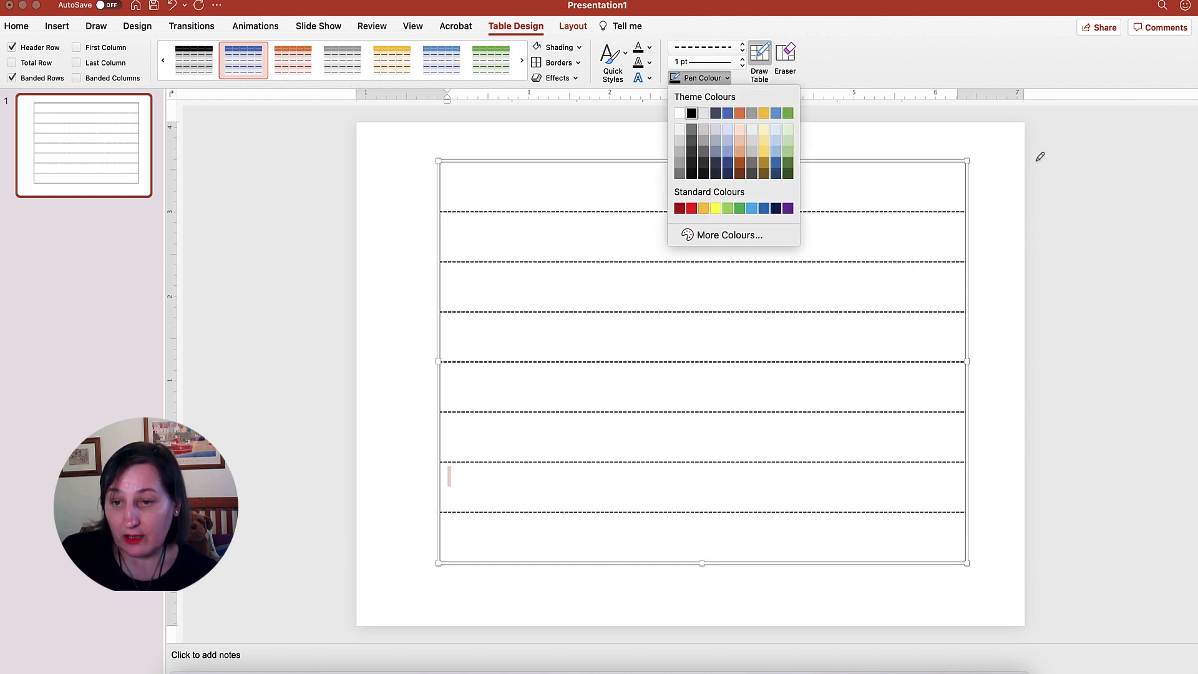
click(714, 83)
click(754, 82)
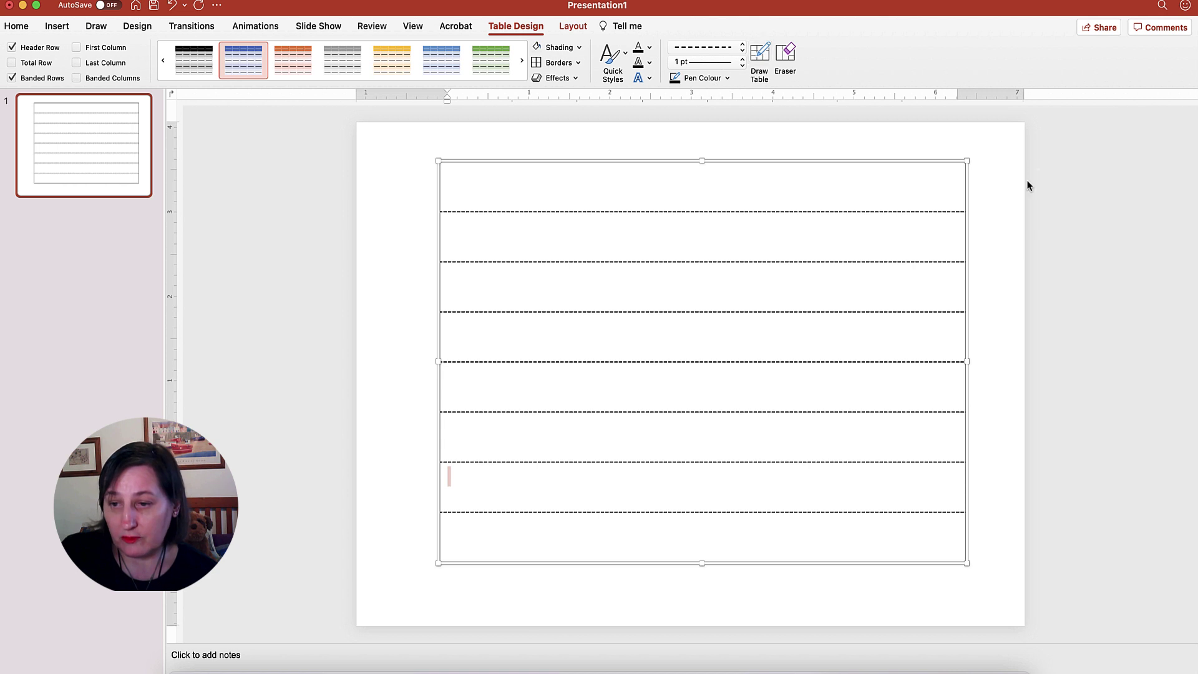
click(1043, 180)
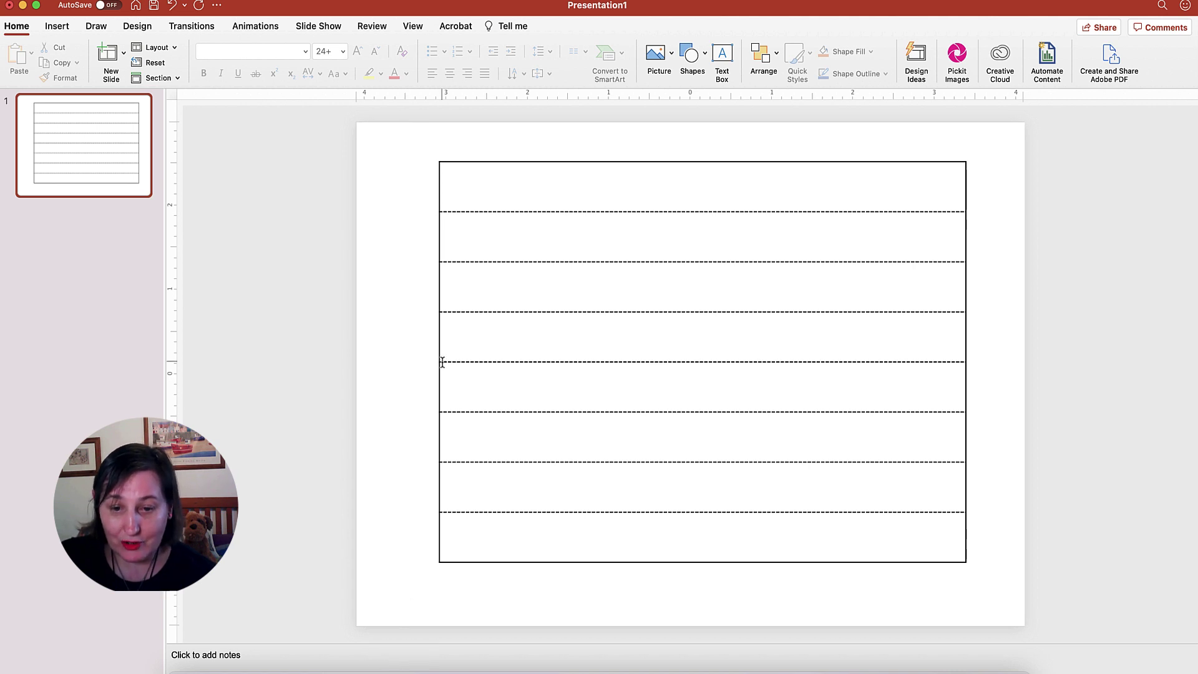
Draw a blue rectangle over the table and select it.
click(64, 28)
click(292, 57)
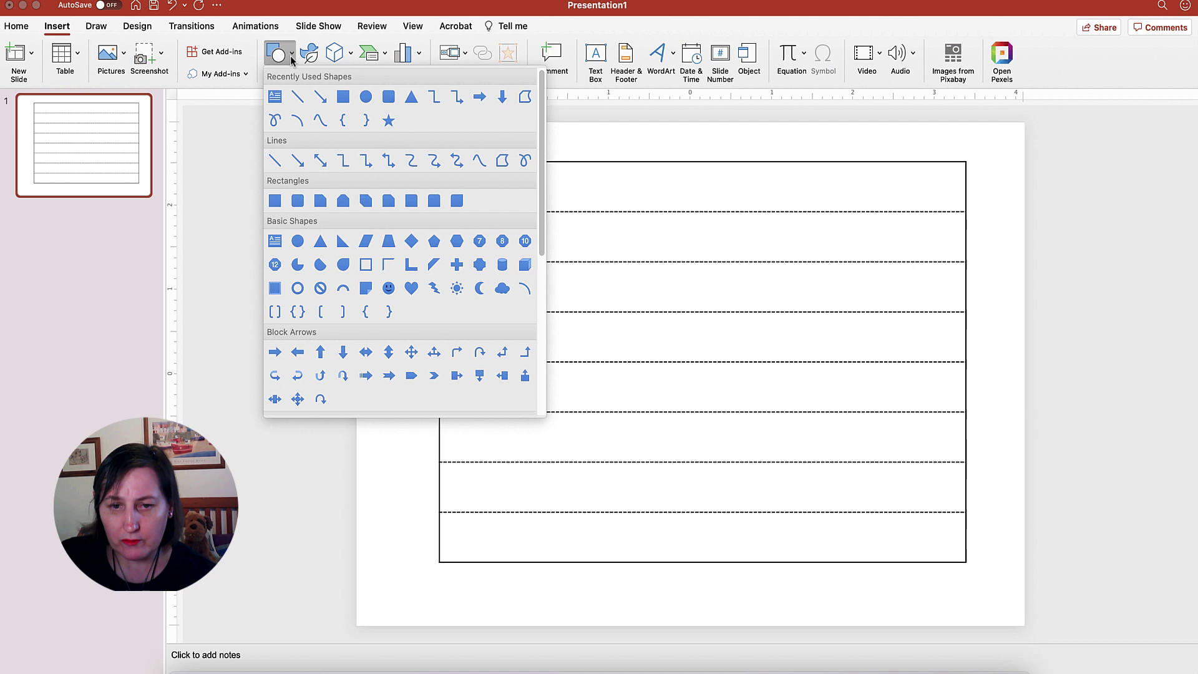
click(342, 97)
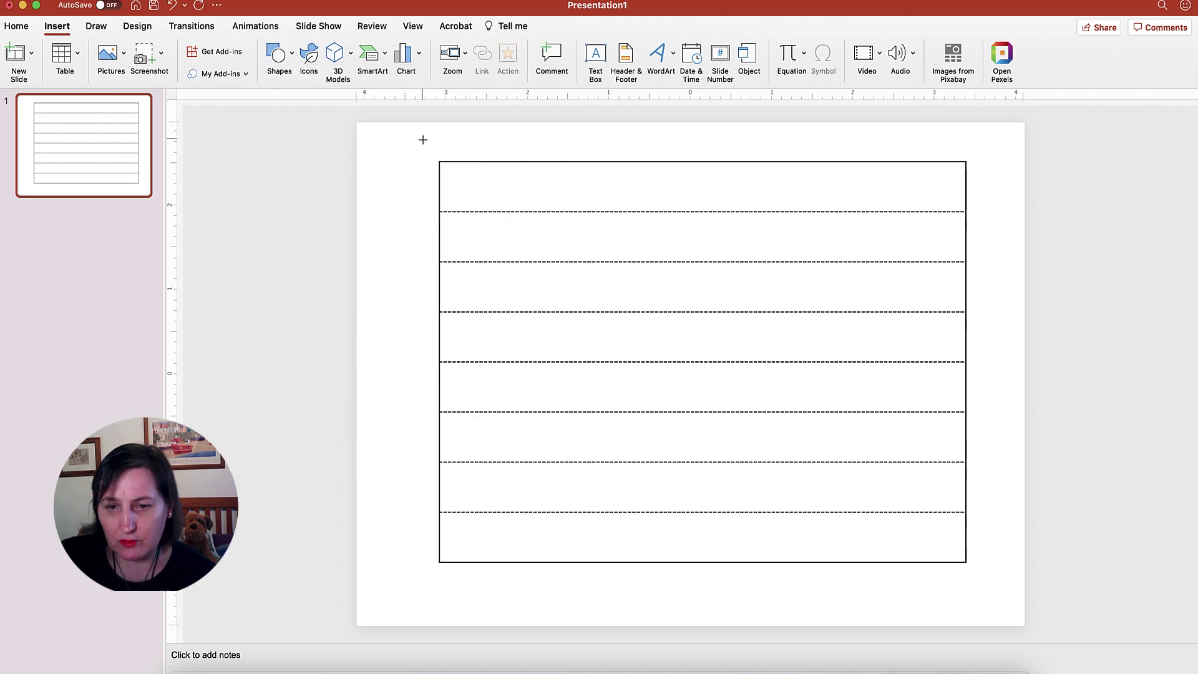
drag(412, 139, 925, 450)
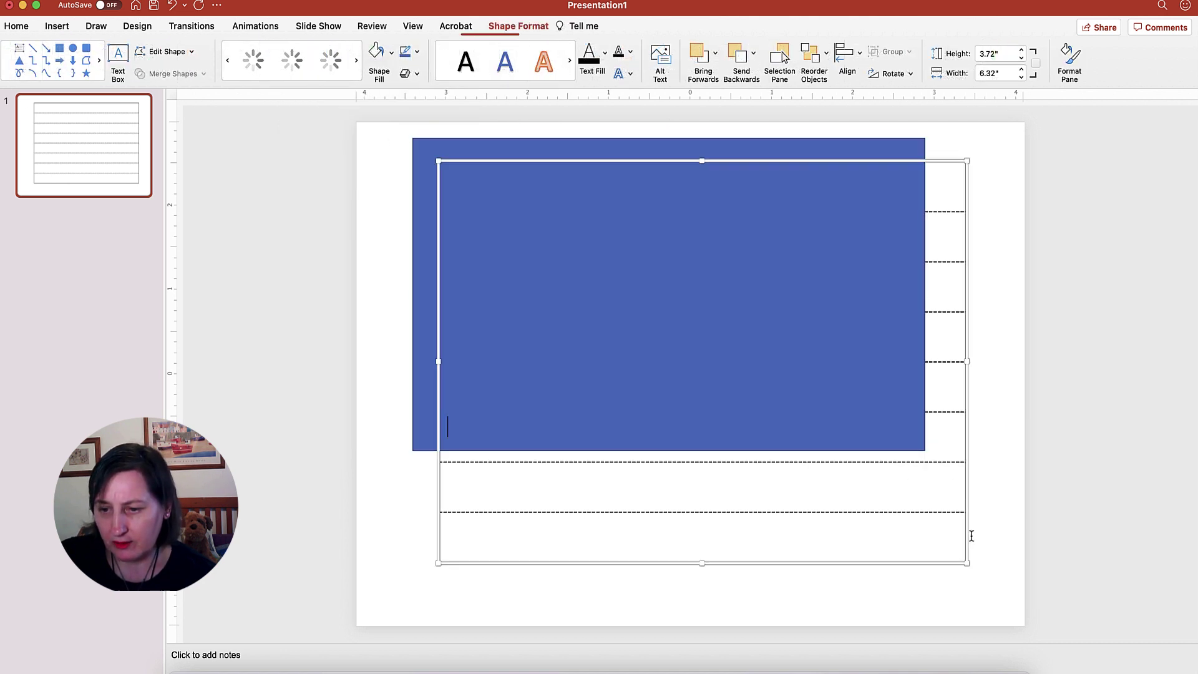
click(1068, 433)
click(747, 155)
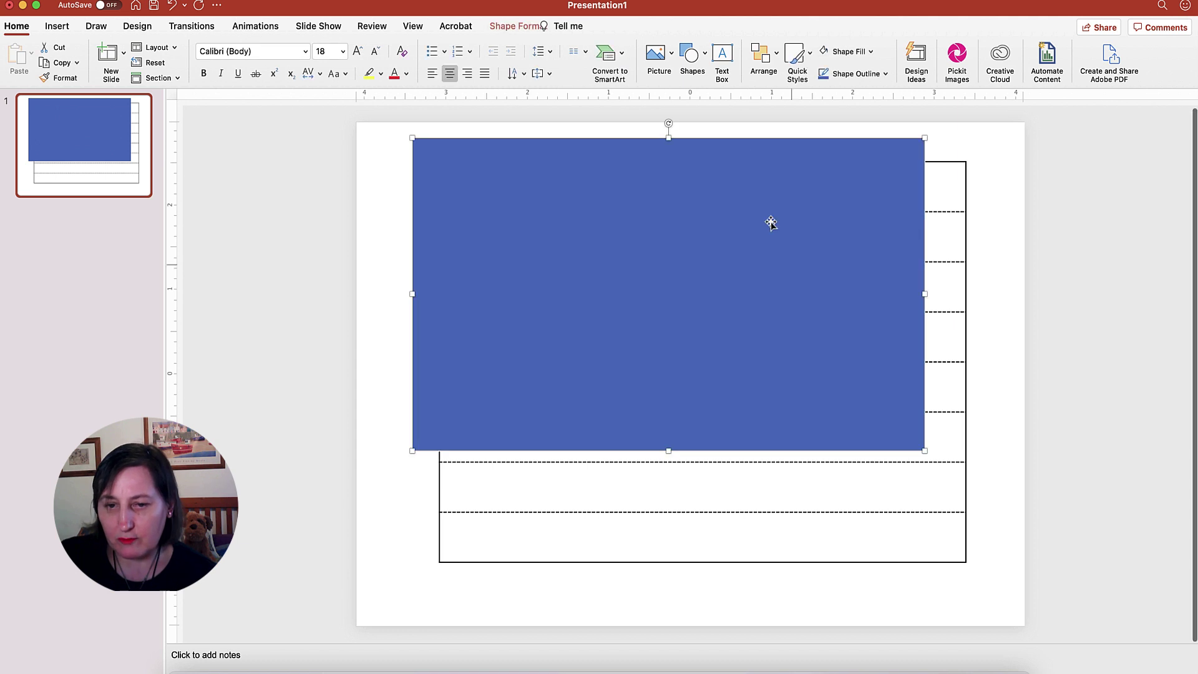
Resize and nudge the rectangle so it extends just beyond the table edges on all sides.
drag(923, 451, 993, 600)
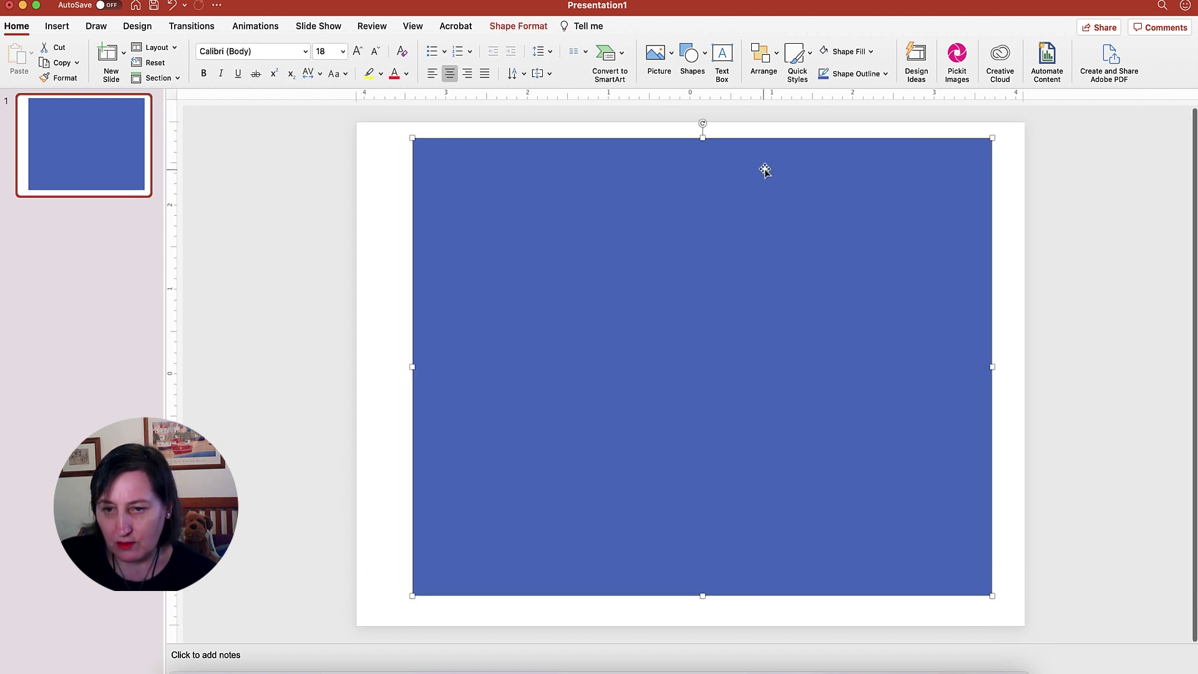
drag(765, 169, 757, 181)
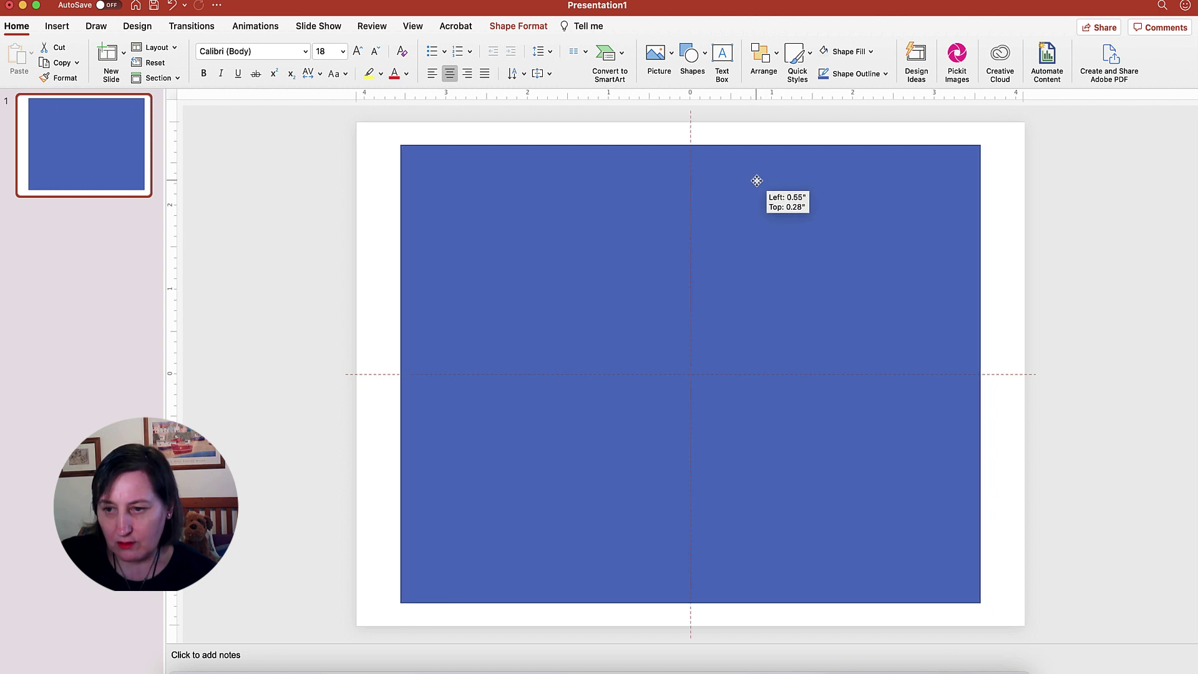
drag(407, 374, 401, 372)
drag(989, 375, 997, 374)
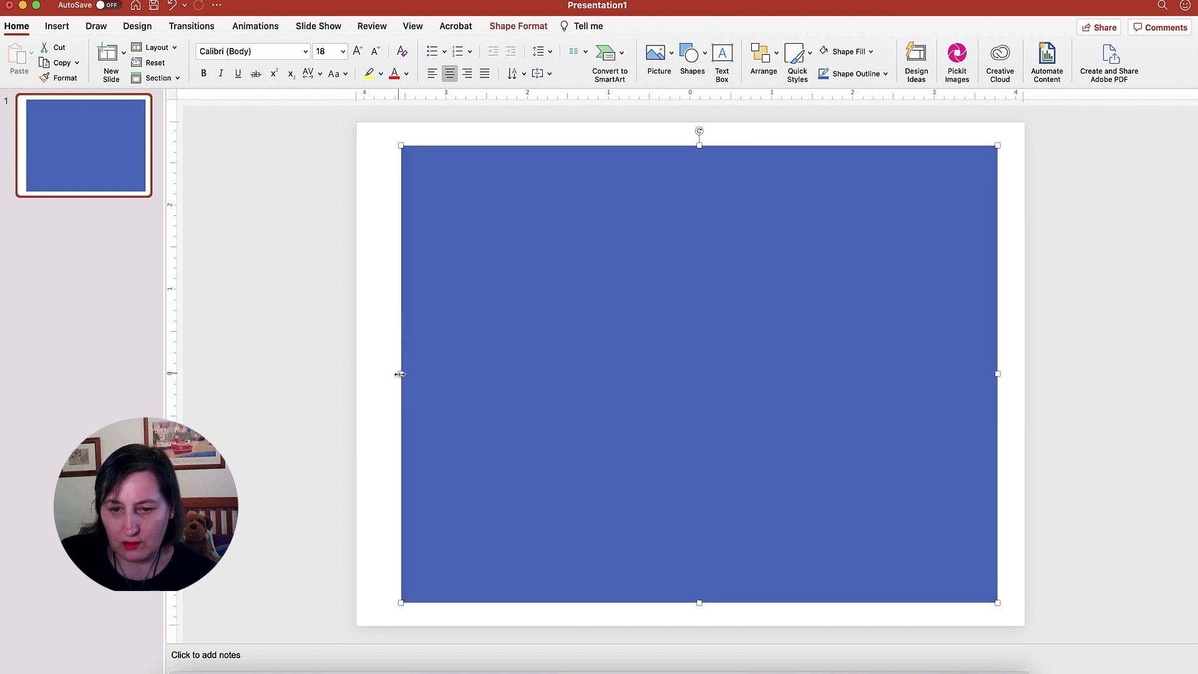
drag(400, 374, 393, 374)
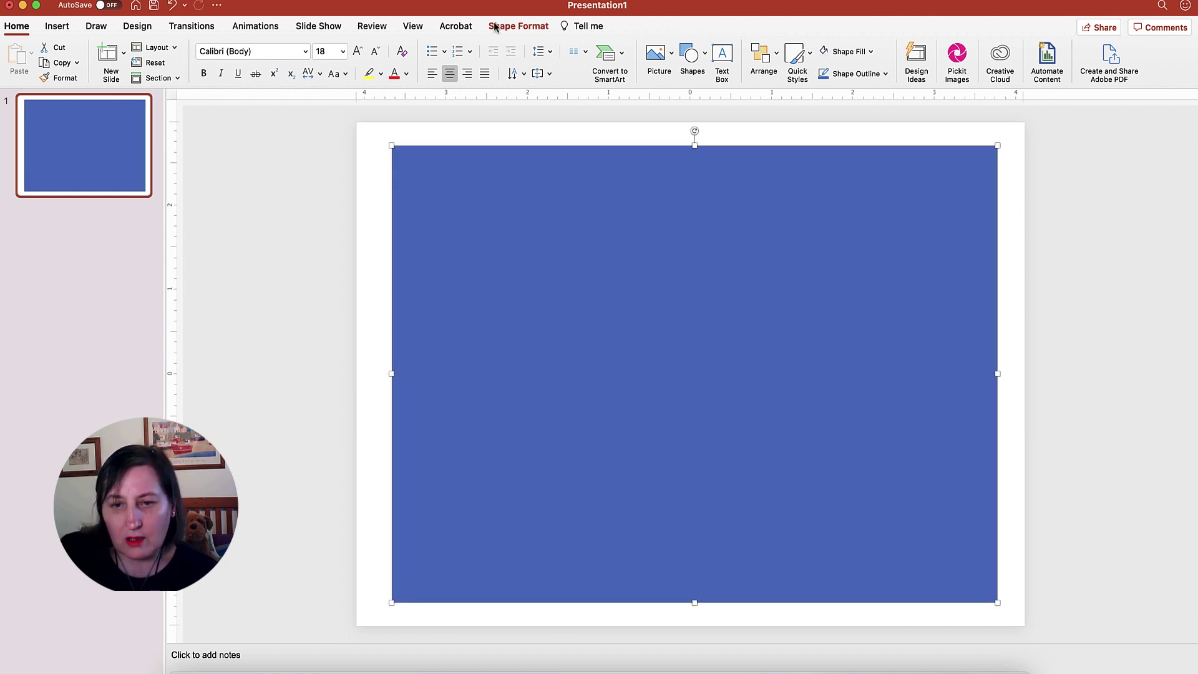
click(519, 26)
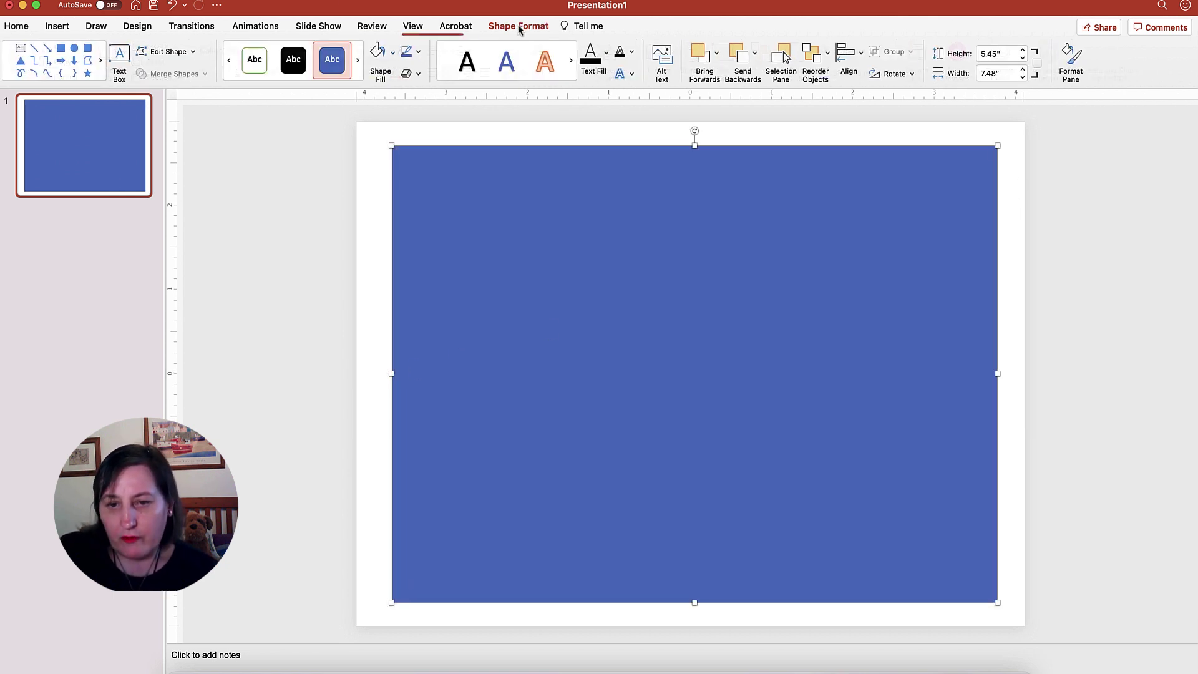
Remove the rectangle's fill and make its outline black so the table shows through.
click(393, 53)
click(428, 80)
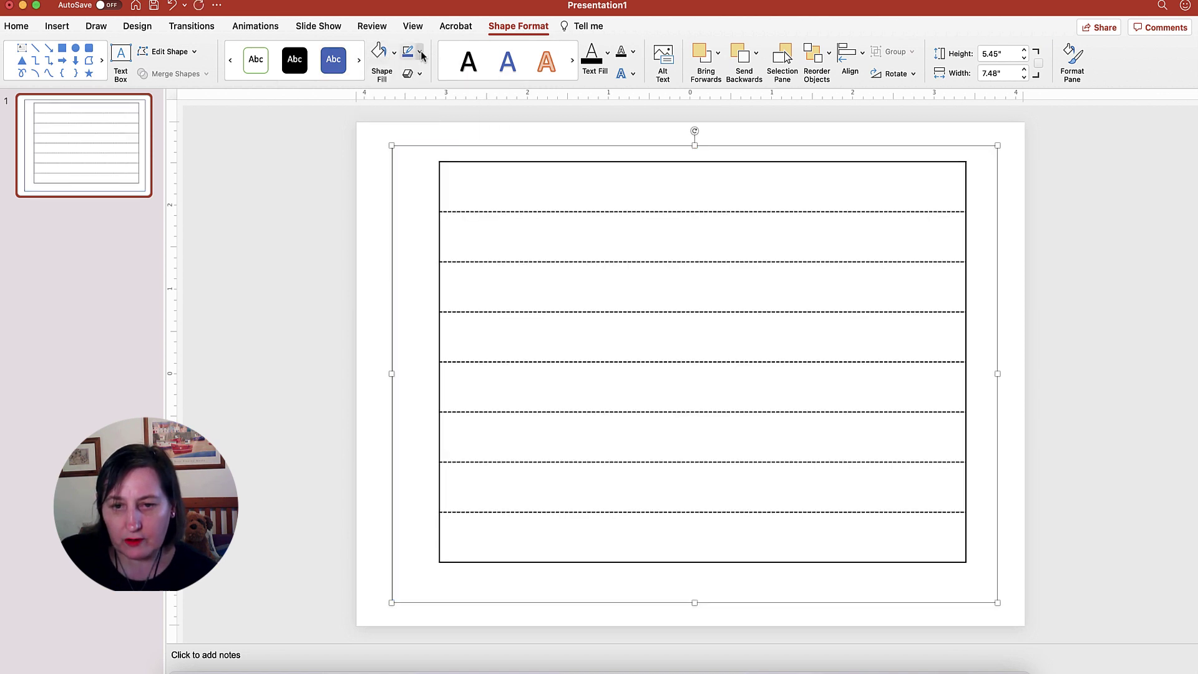
click(420, 53)
mouse_move(444, 252)
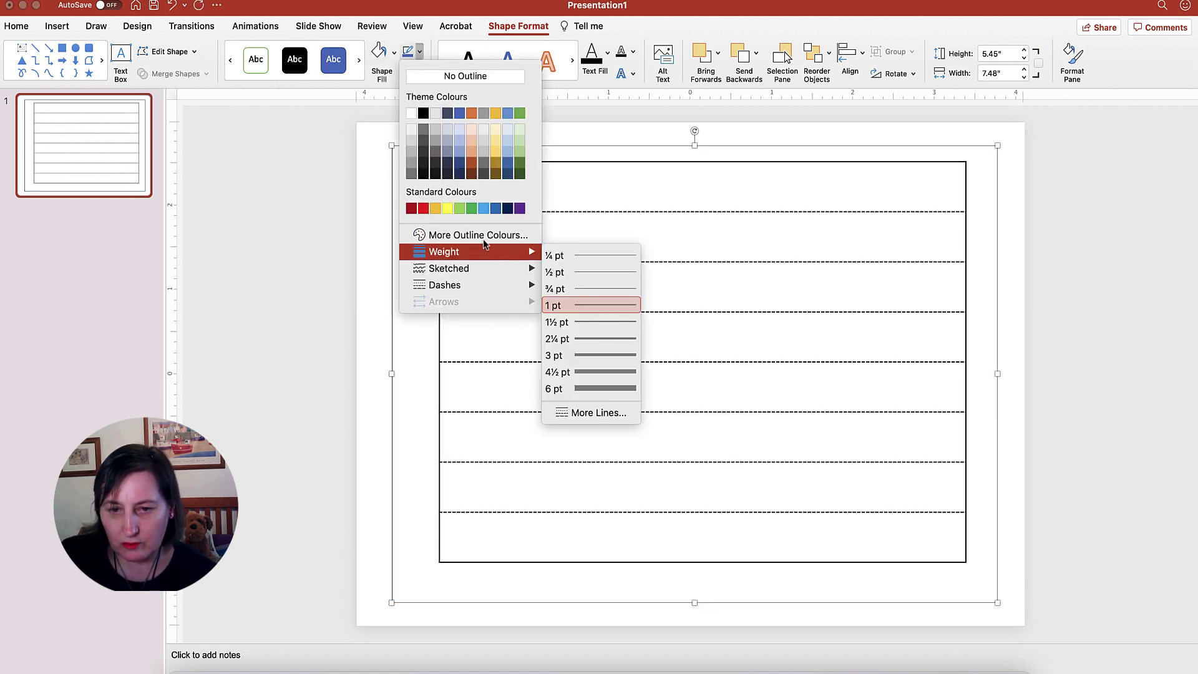
click(424, 114)
Give the rectangle a thicker 2¼ pt dashed outline framing the table.
click(421, 53)
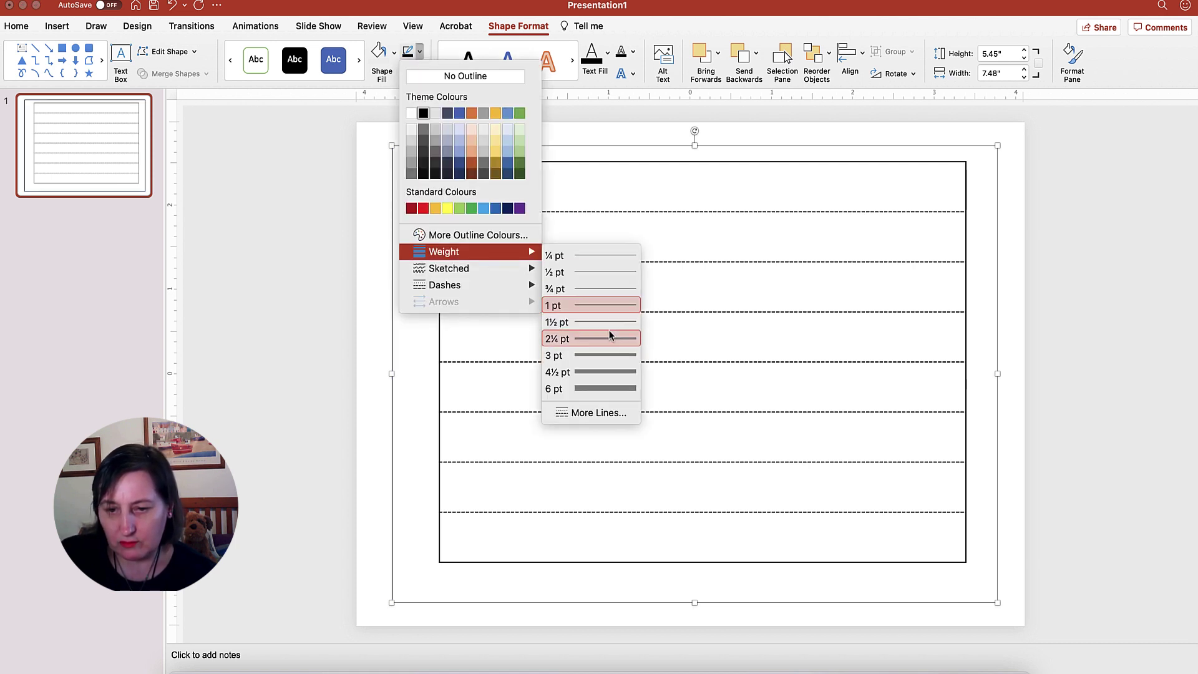
click(613, 343)
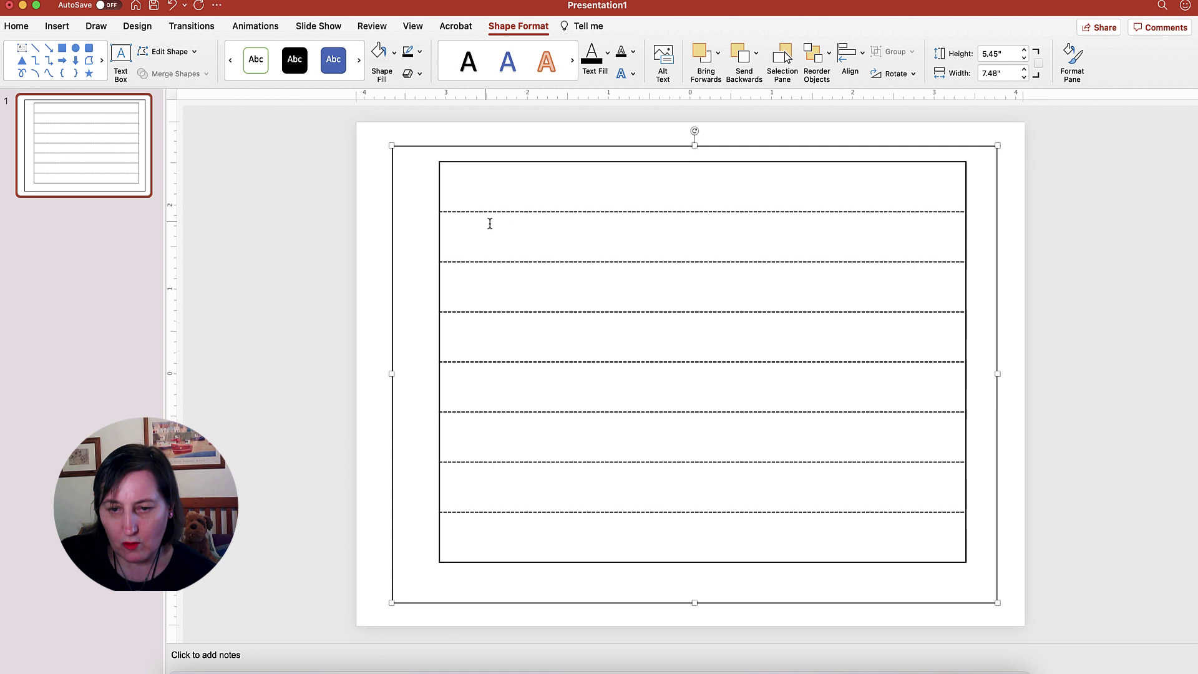
click(421, 52)
mouse_move(445, 284)
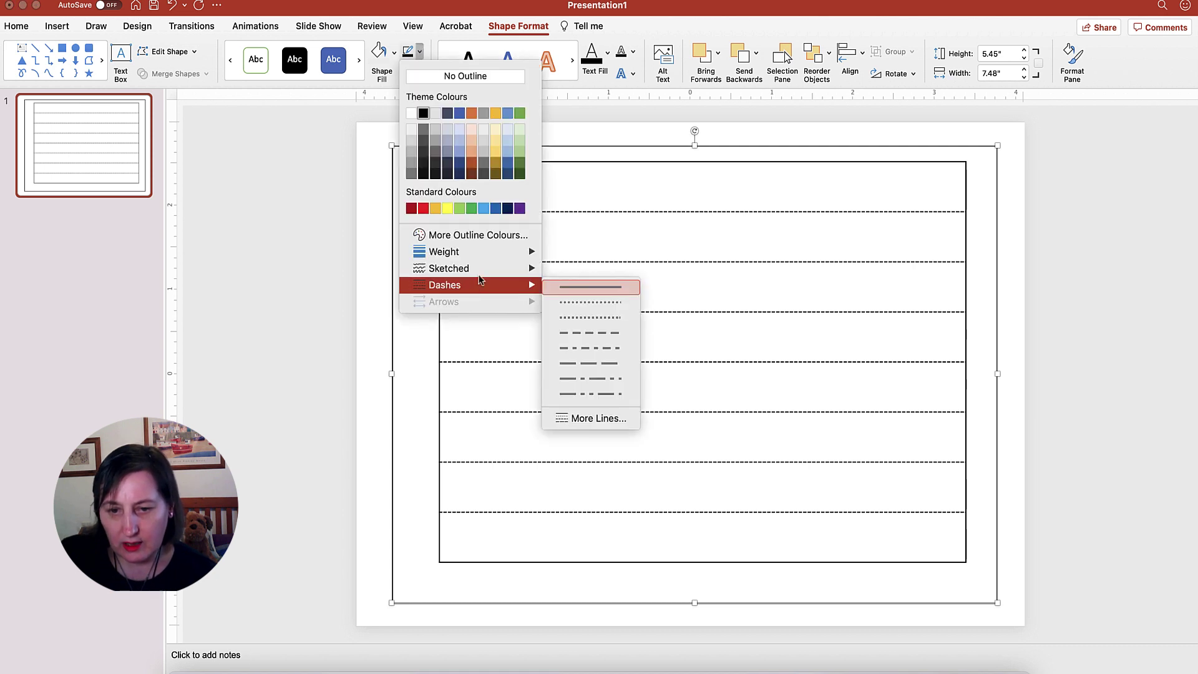
click(620, 335)
click(1033, 342)
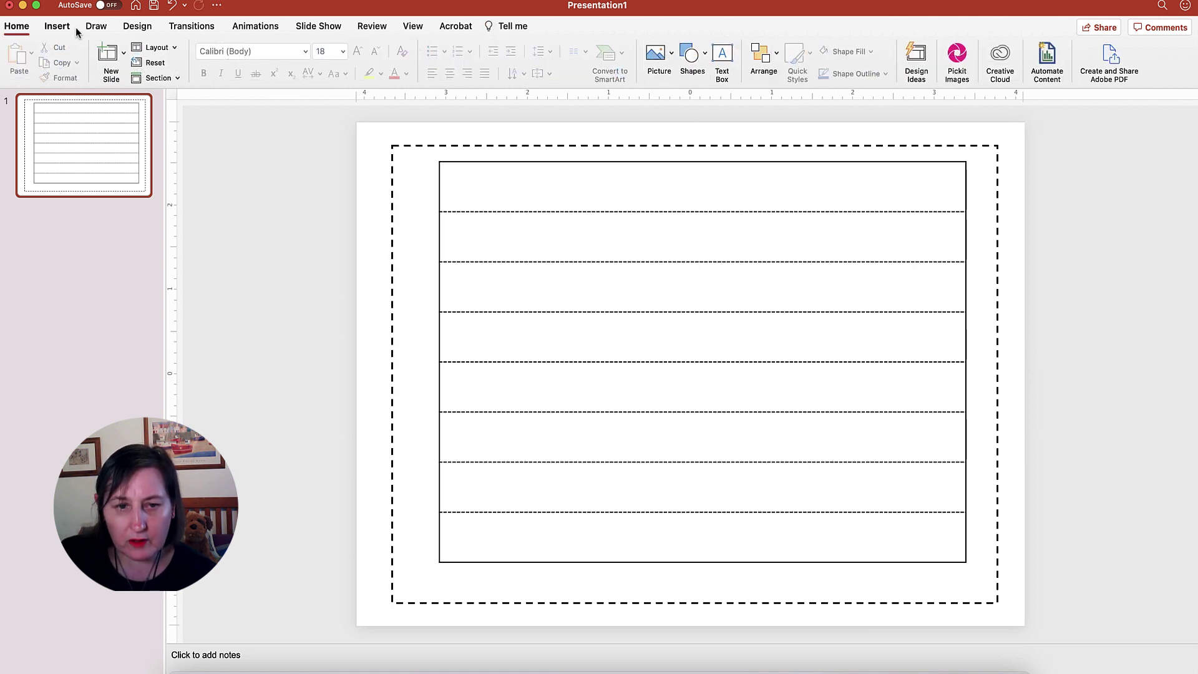
Insert a scissors icon from the stock icon library.
click(57, 26)
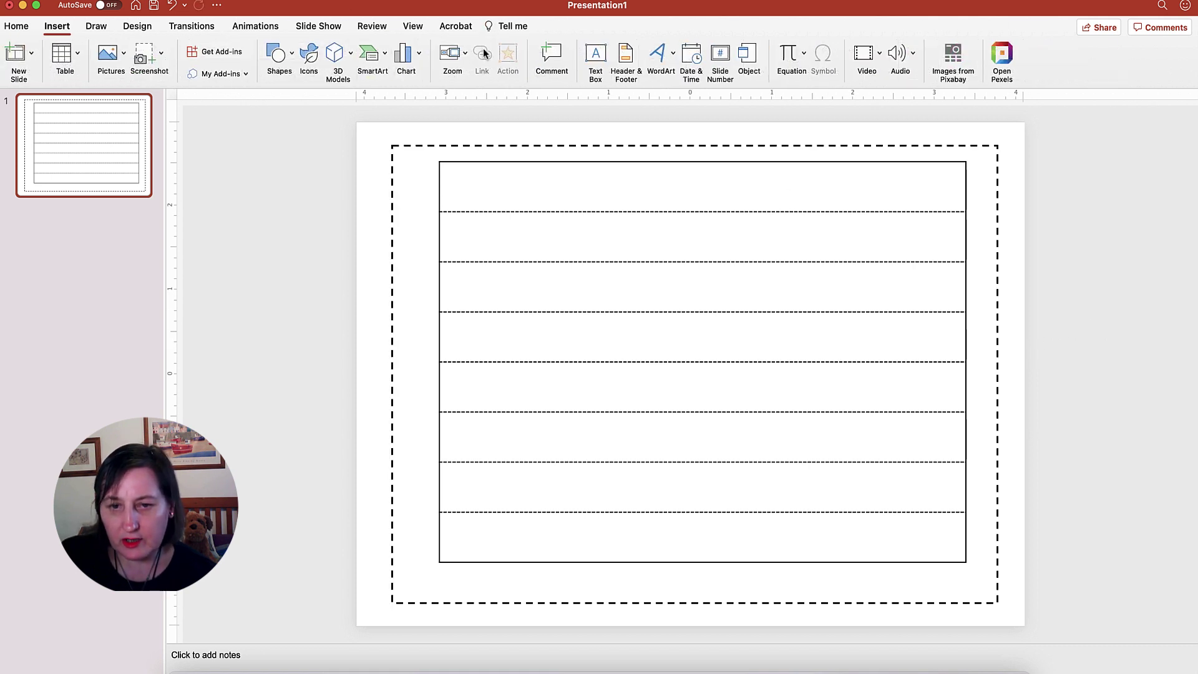
click(308, 58)
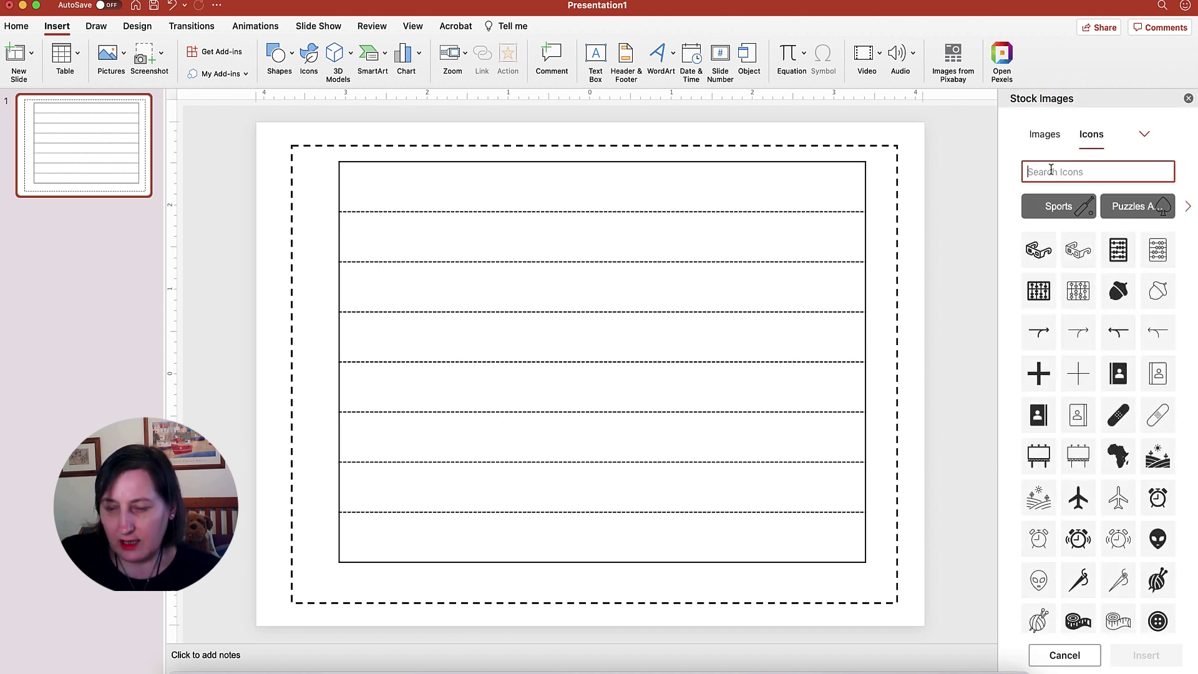
text(scisso)
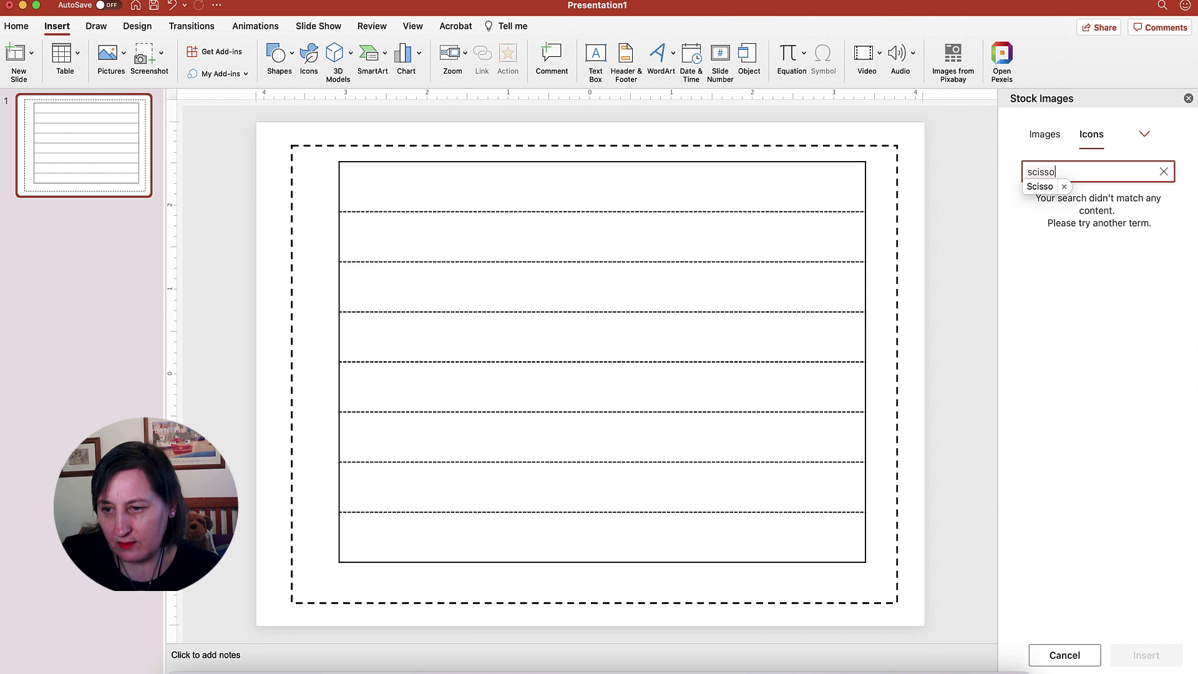
text(rs)
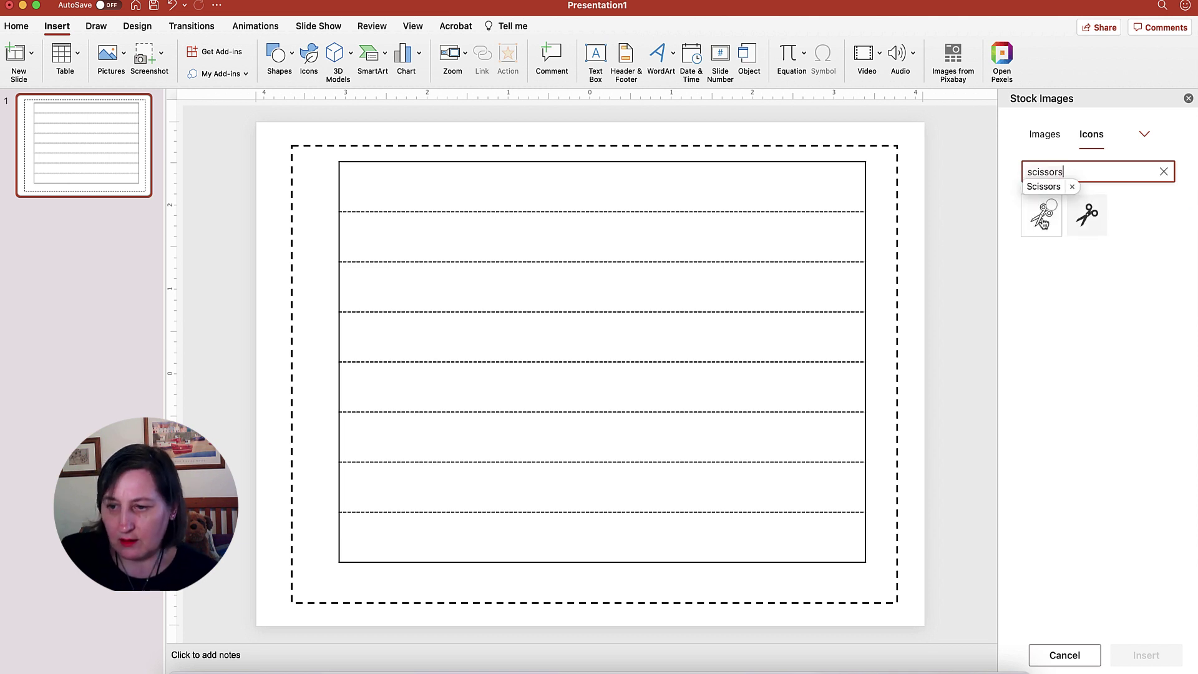
click(1042, 217)
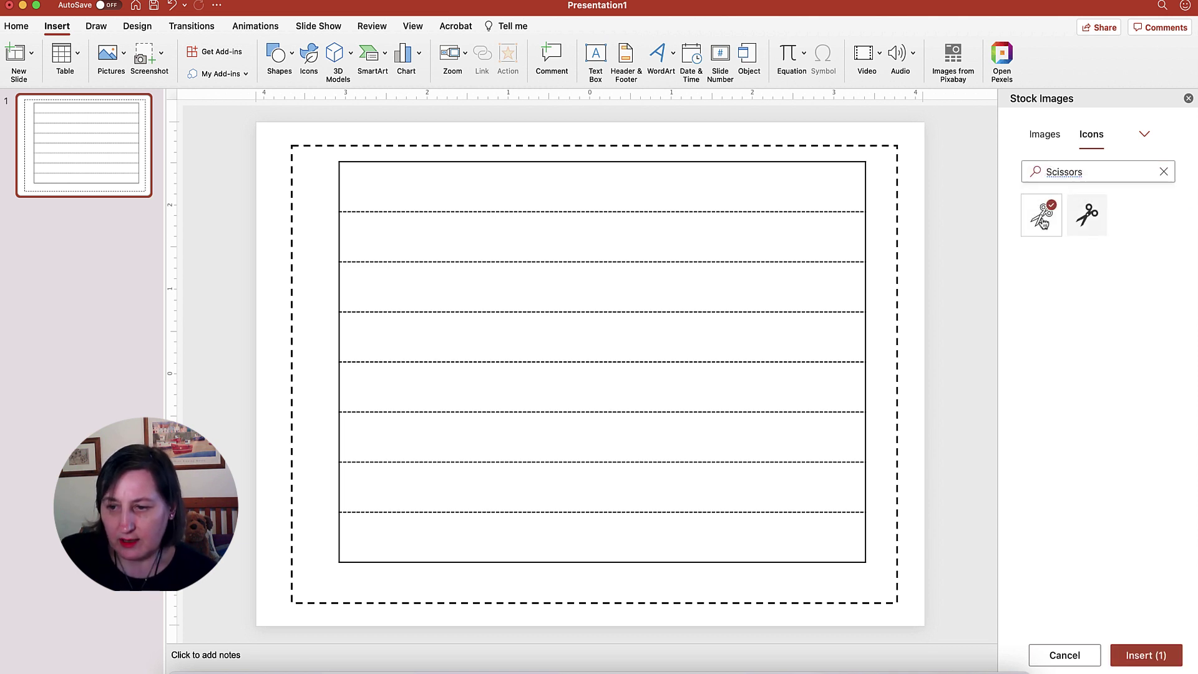
click(1158, 654)
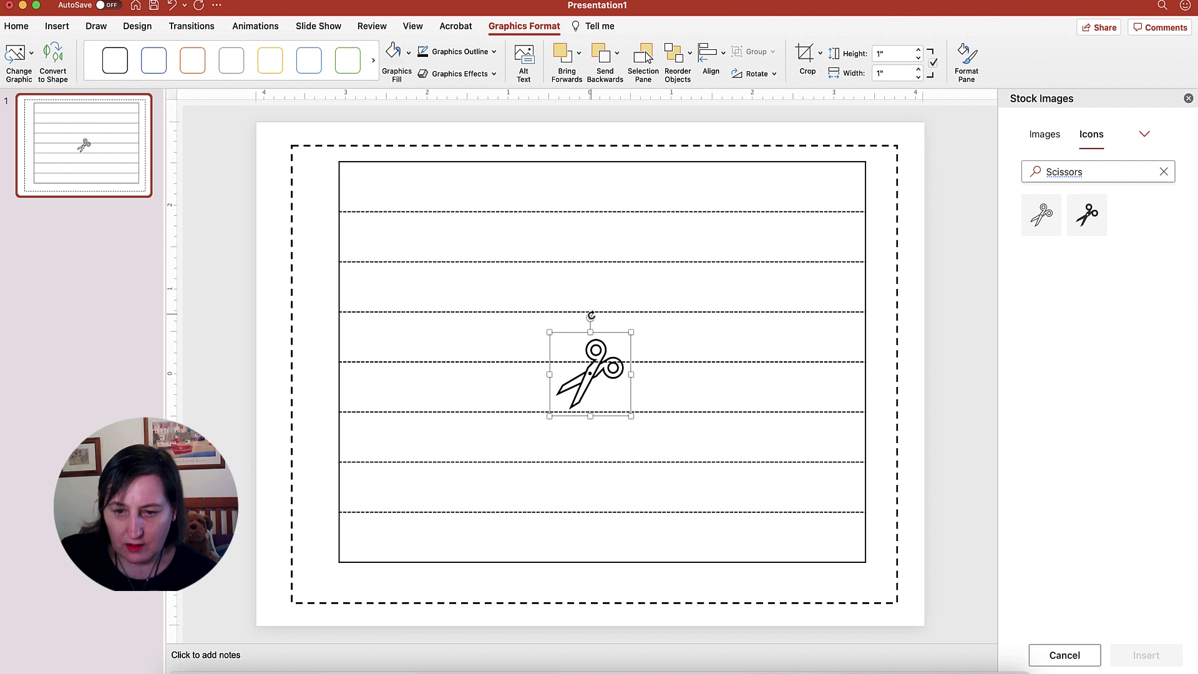
Rotate the scissors upright, shrink it to about 0.58 inch and move it to the border's bottom-left corner.
drag(591, 316, 637, 428)
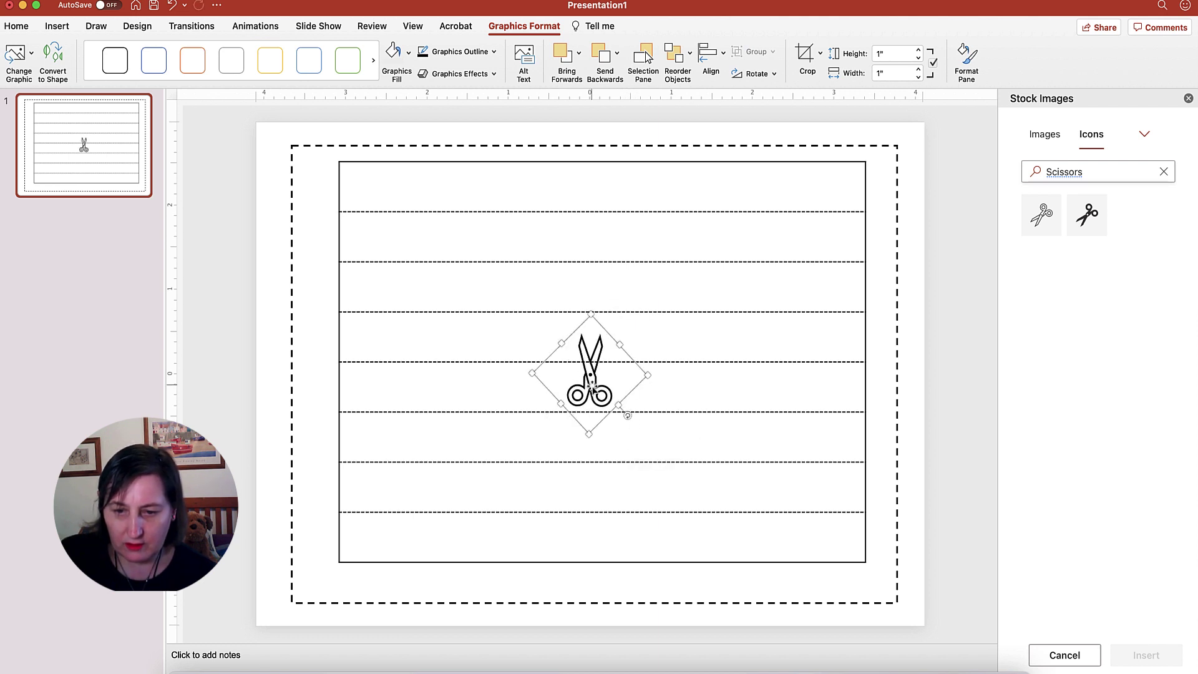
drag(591, 384, 295, 595)
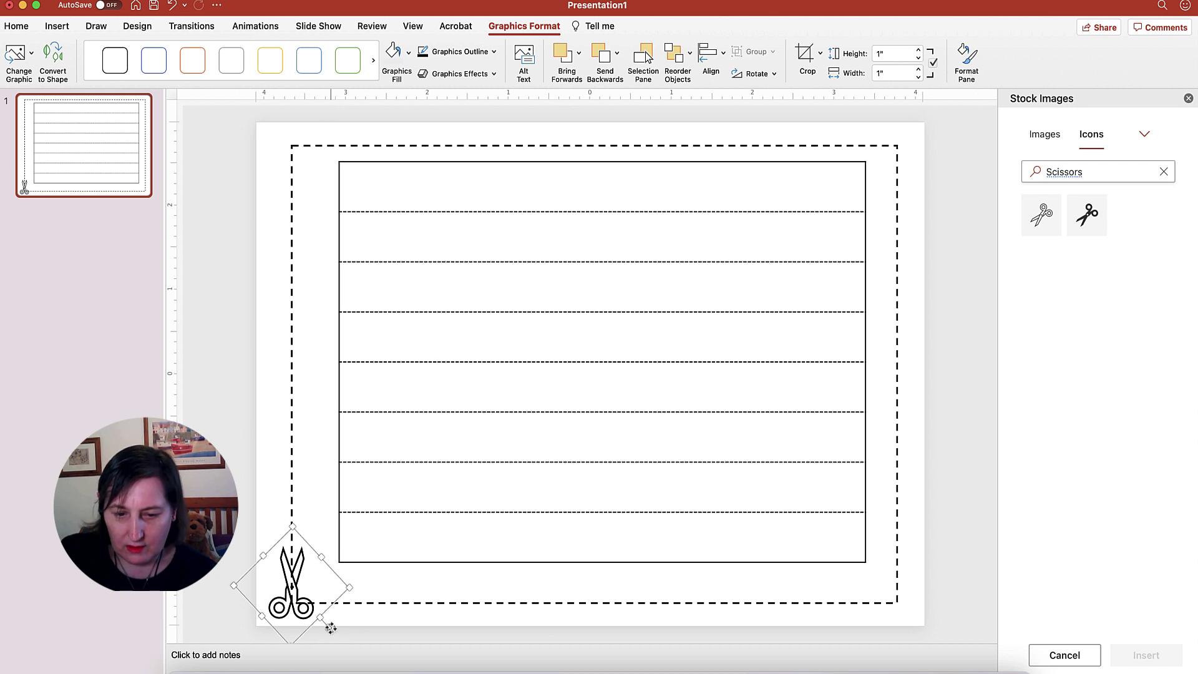
drag(335, 631, 322, 625)
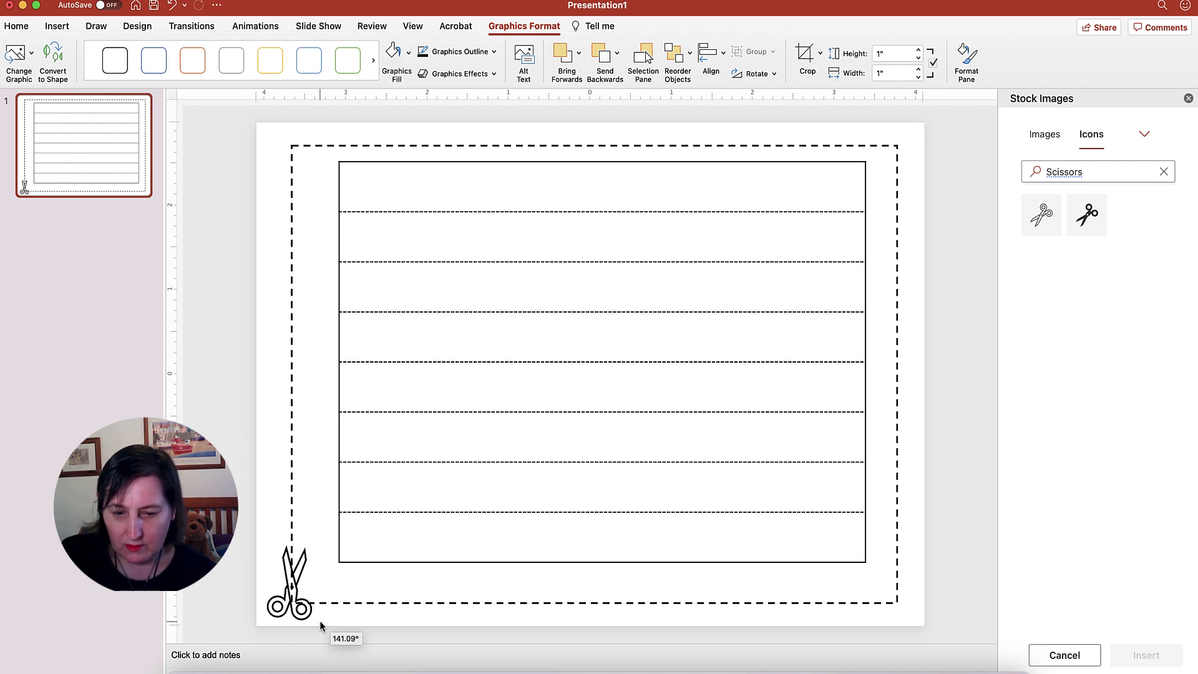
drag(323, 625, 318, 629)
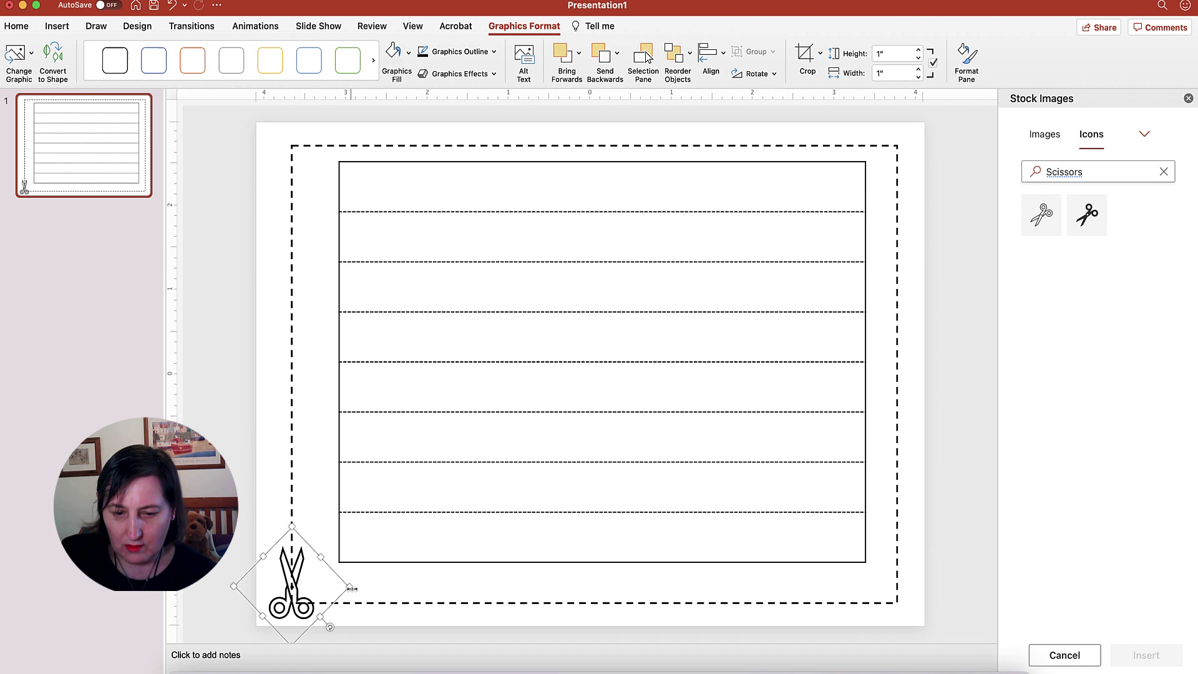
drag(345, 585, 292, 592)
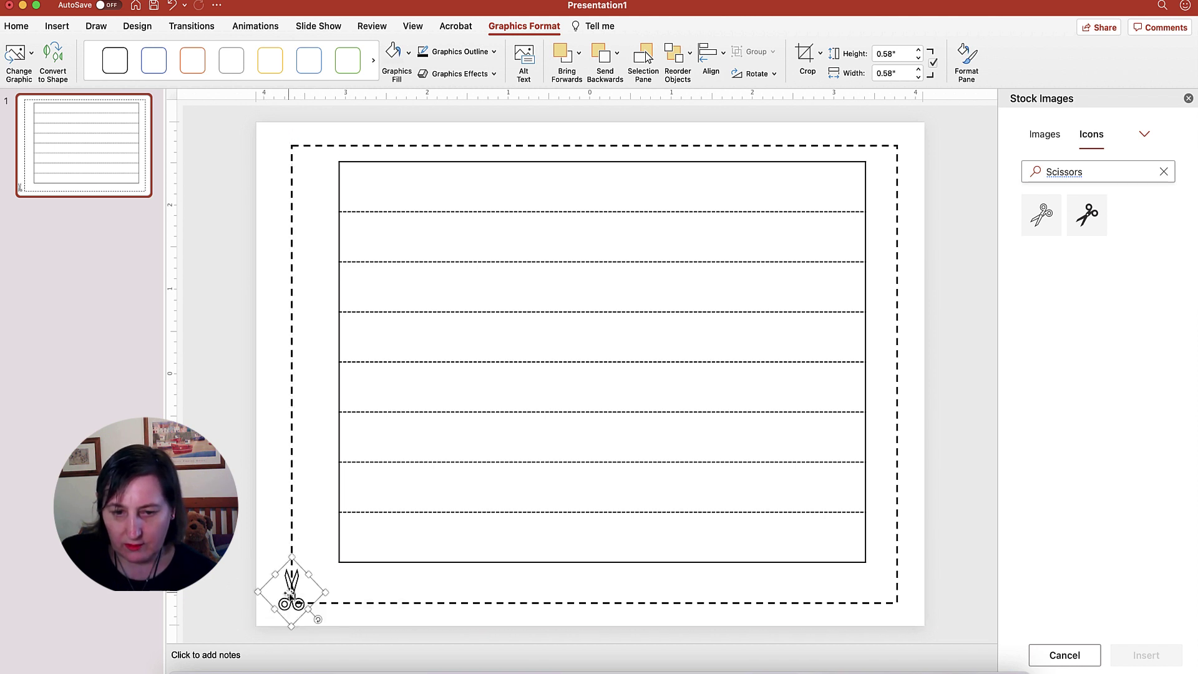
Narrow the dashed border rectangle from both sides and seat the scissors on its bottom-left corner.
click(781, 602)
mouse_move(897, 603)
mouse_down()
mouse_move(901, 572)
mouse_move(901, 587)
mouse_up()
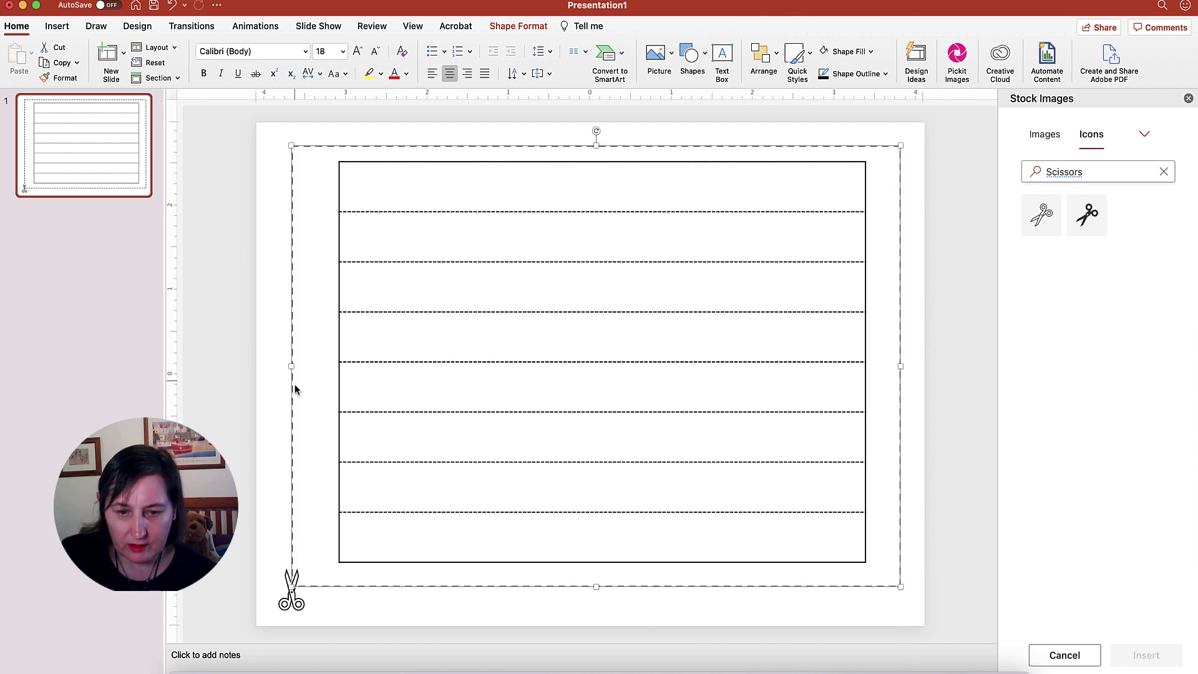
drag(291, 366, 302, 365)
drag(900, 365, 895, 366)
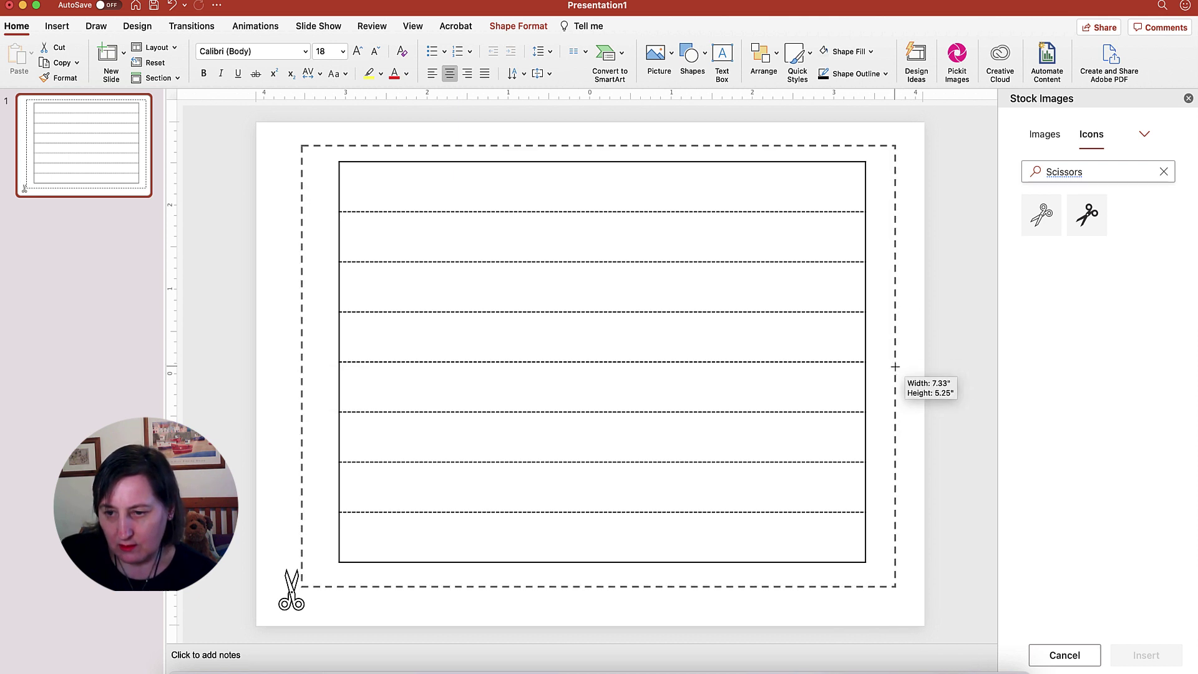
drag(894, 366, 895, 368)
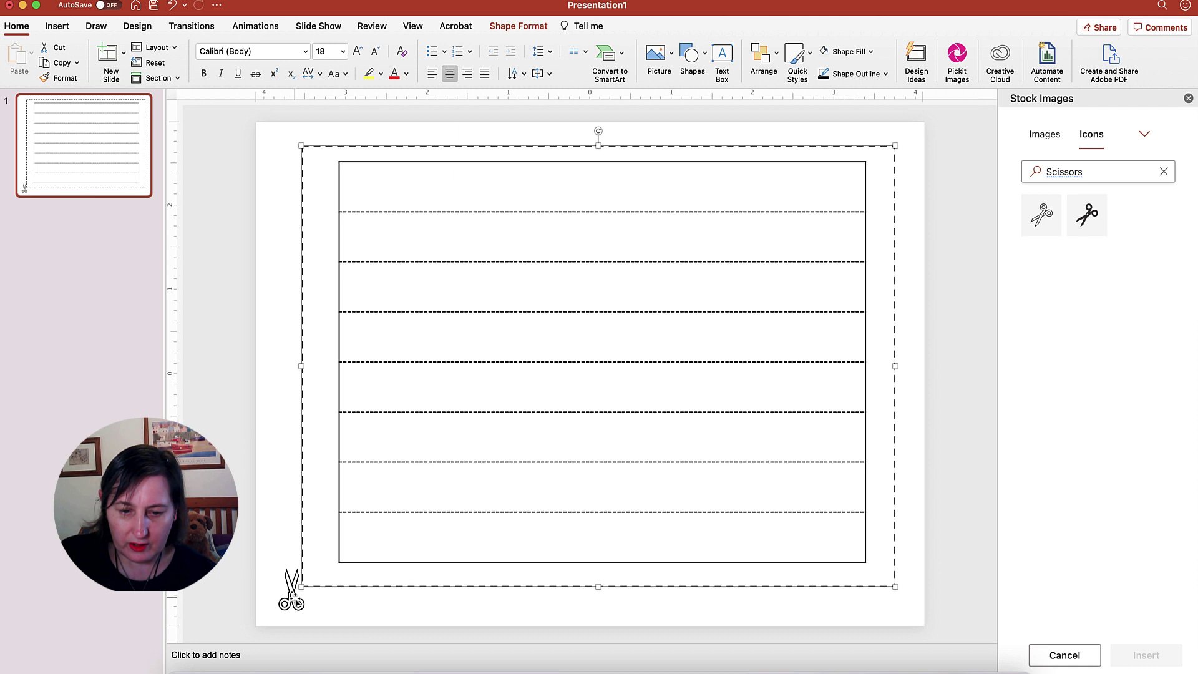
drag(296, 603, 304, 575)
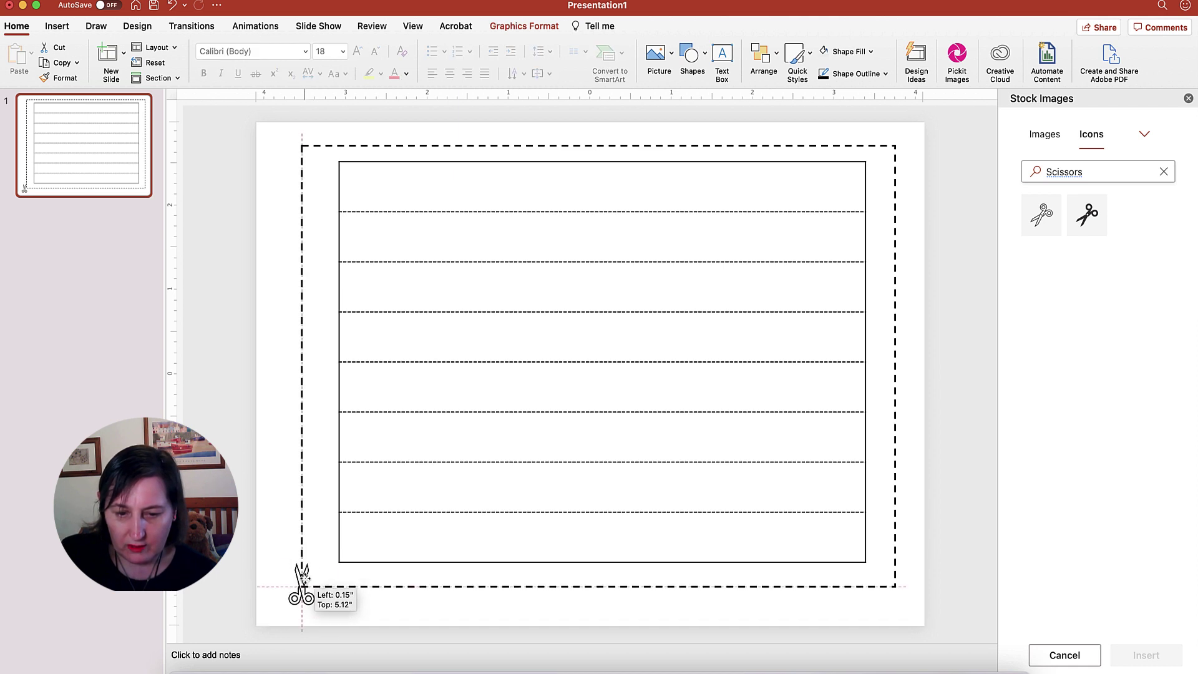
drag(302, 579, 301, 581)
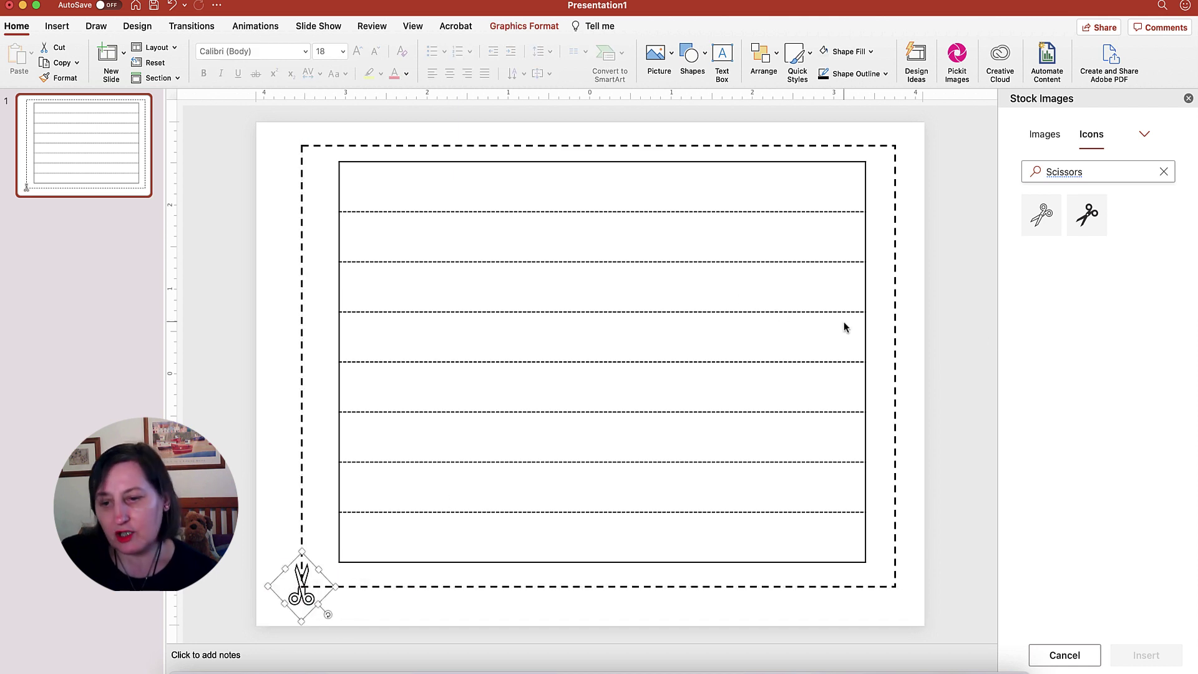
Browse the Amazon coupon book's Look Inside preview, then return to the PowerPoint slide.
click(955, 338)
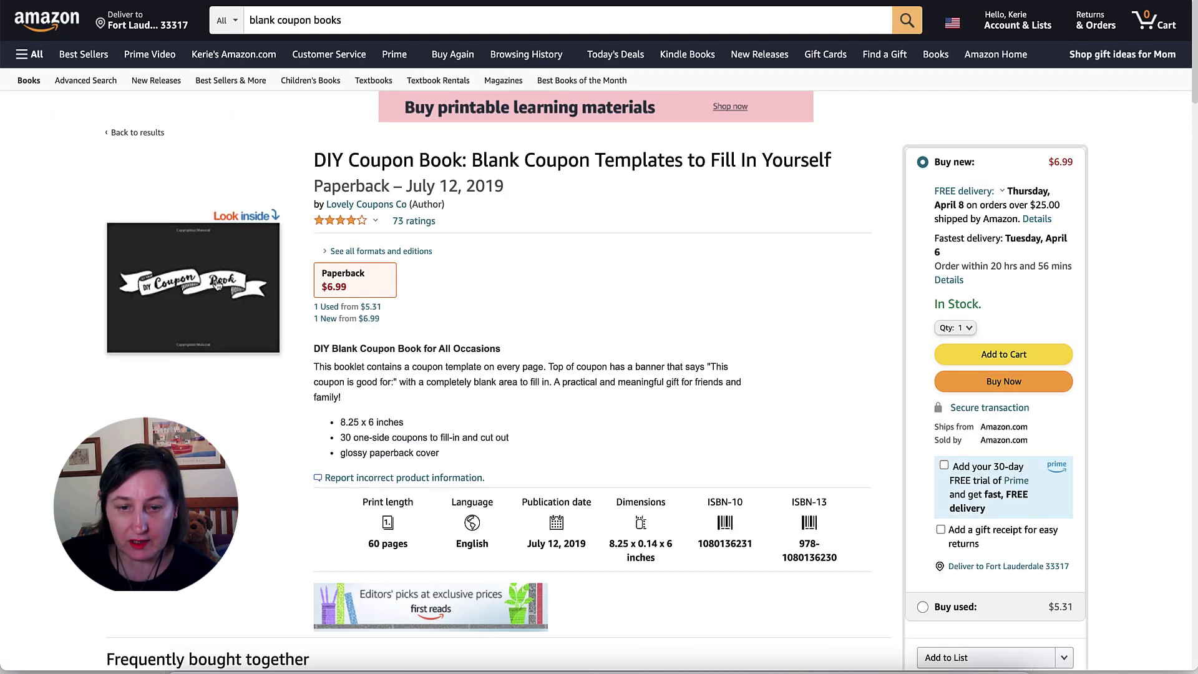
click(214, 287)
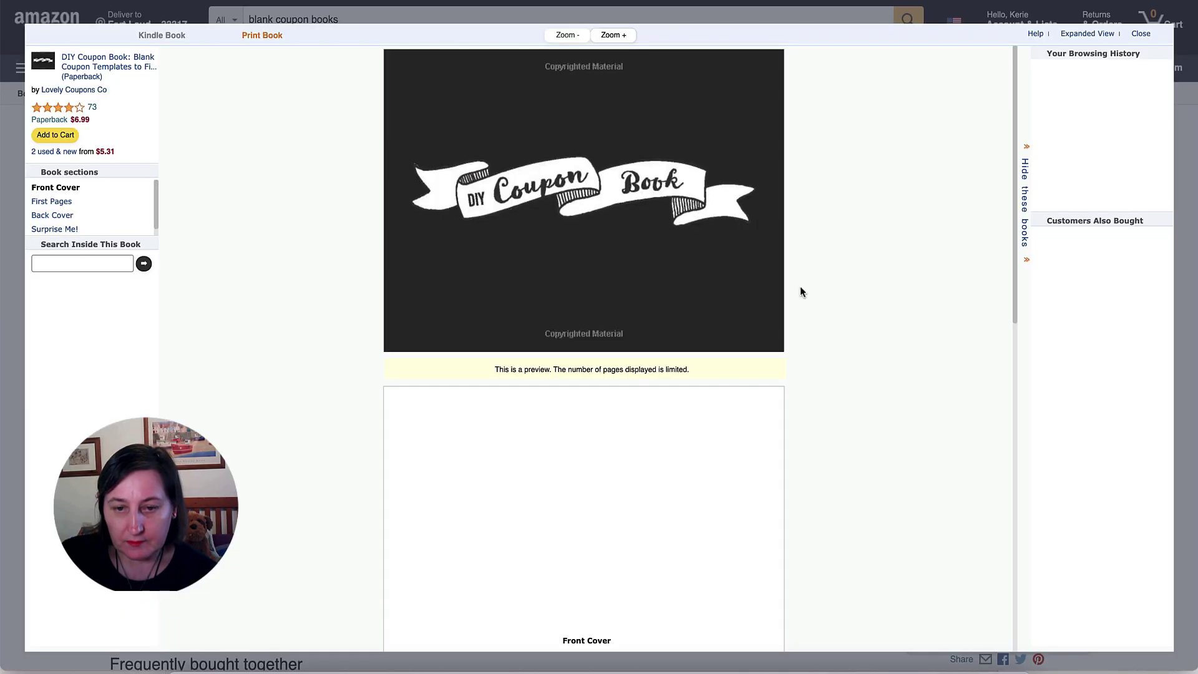
scroll(763, 354, down, 6)
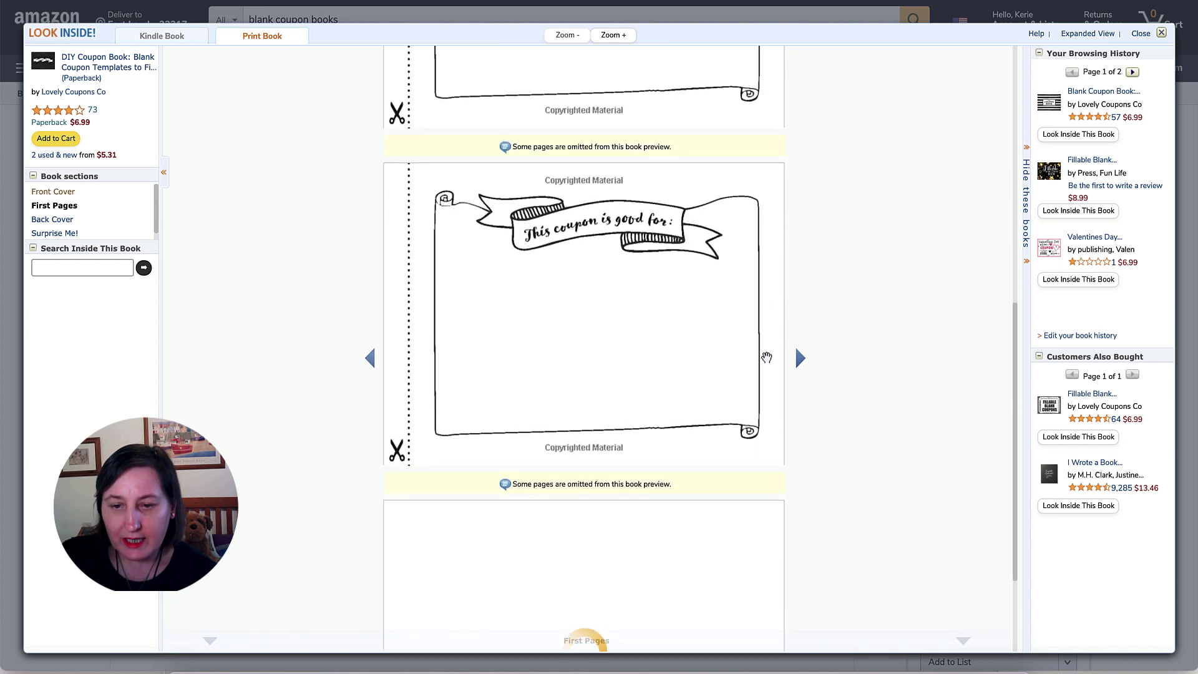
scroll(599, 267, down, 1)
scroll(604, 263, down, 1)
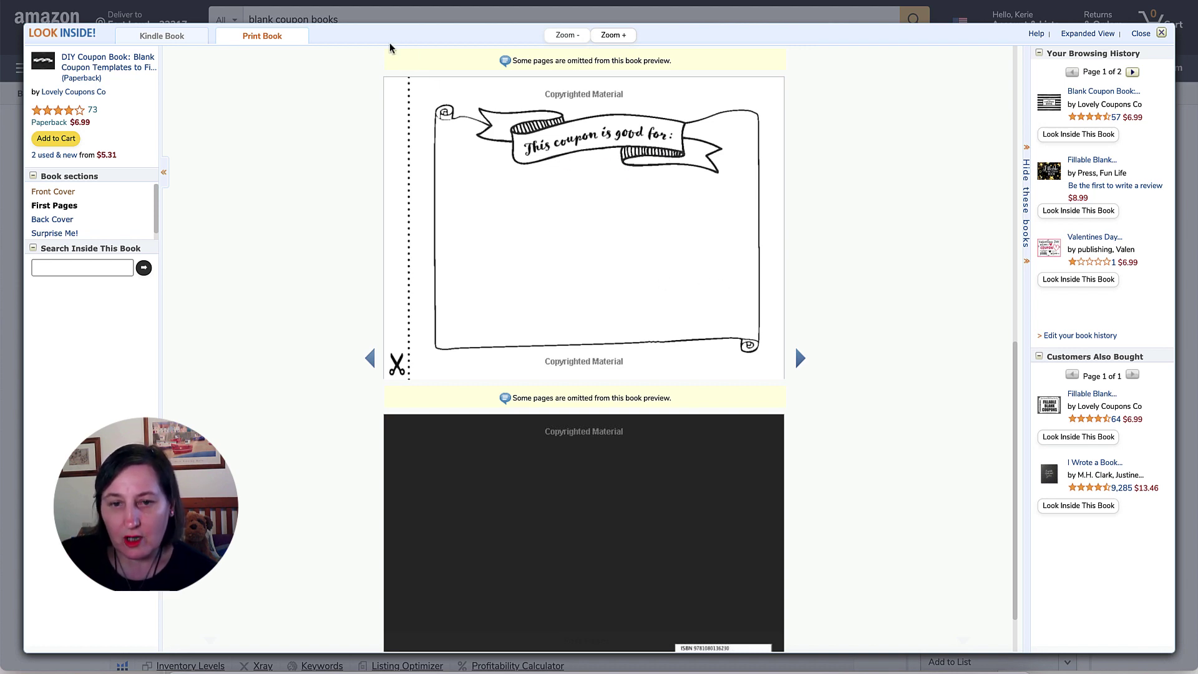
scroll(854, 248, down, 1)
scroll(854, 249, up, 5)
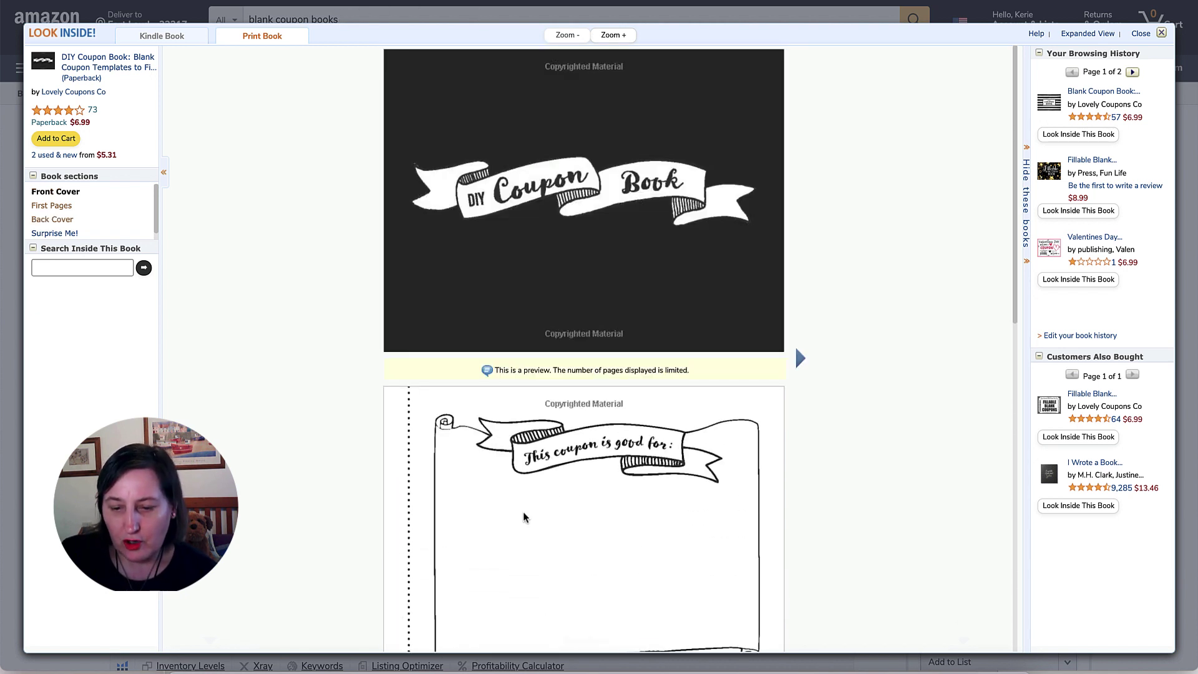
click(602, 662)
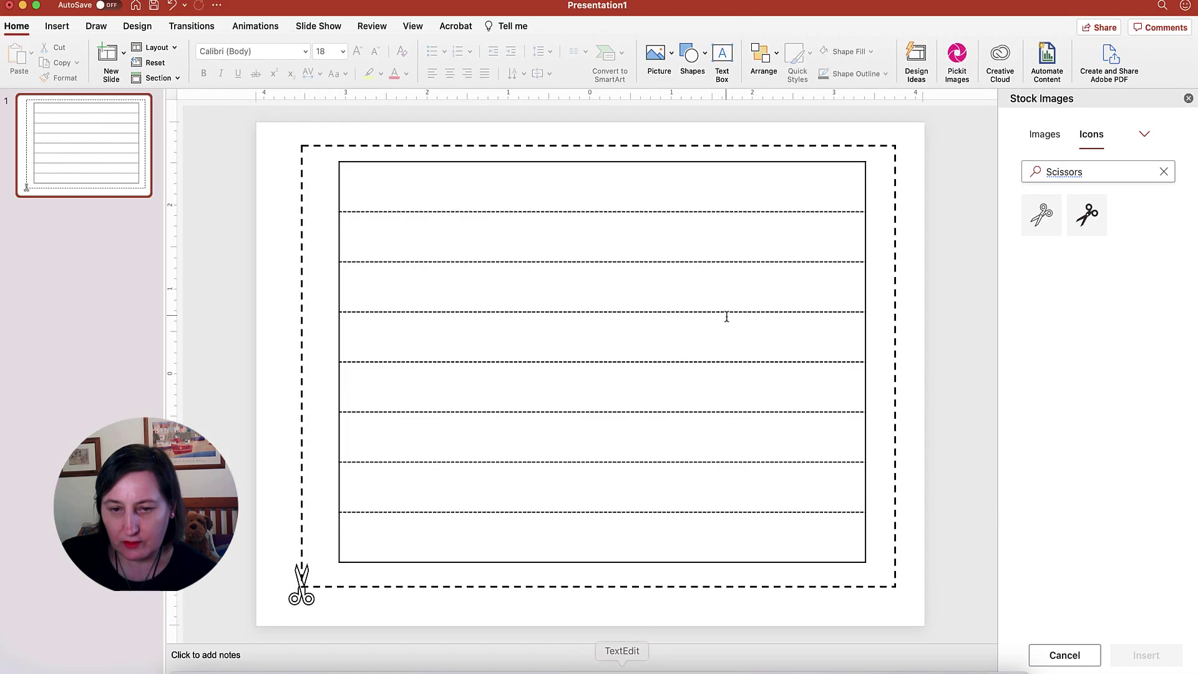
Add a text box reading 'Use This Coupon Wisely' in the table's top row, centred across the slide.
click(58, 26)
click(595, 59)
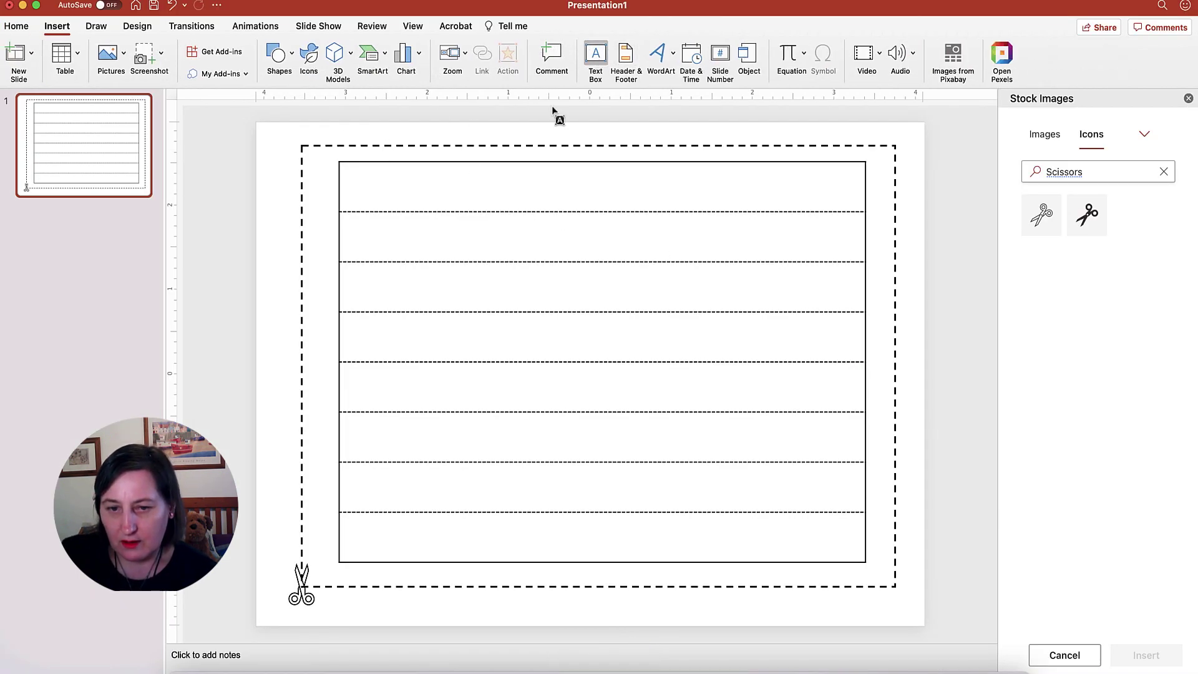
drag(433, 181, 668, 214)
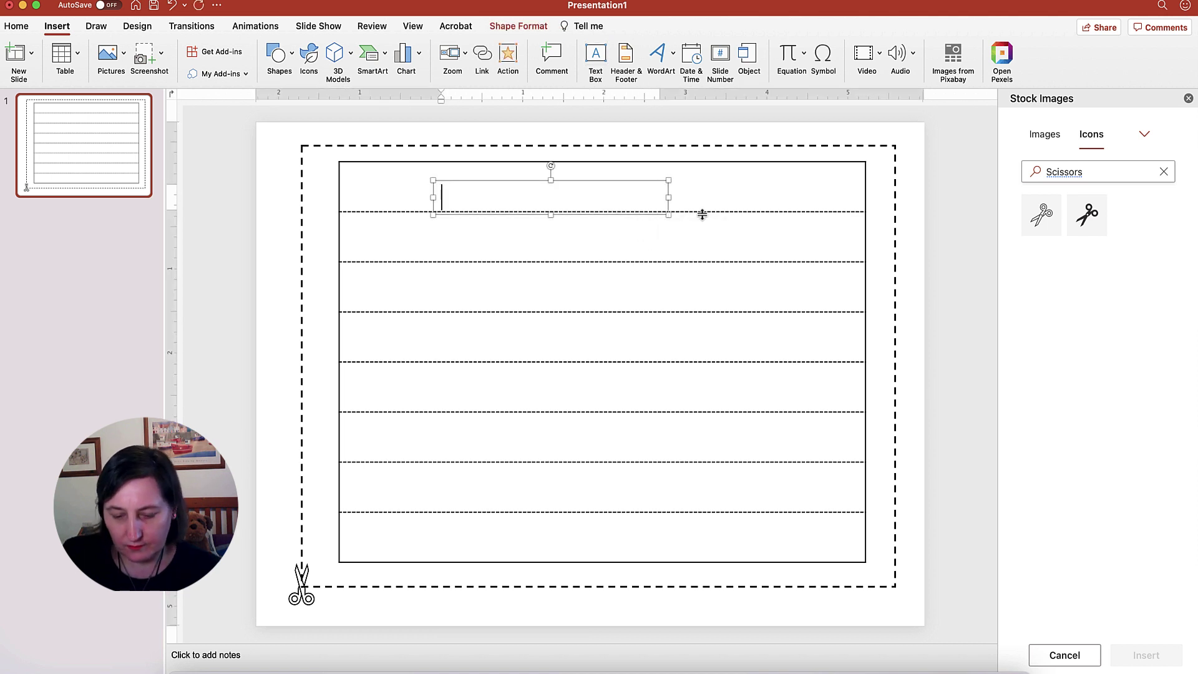
text(Th)
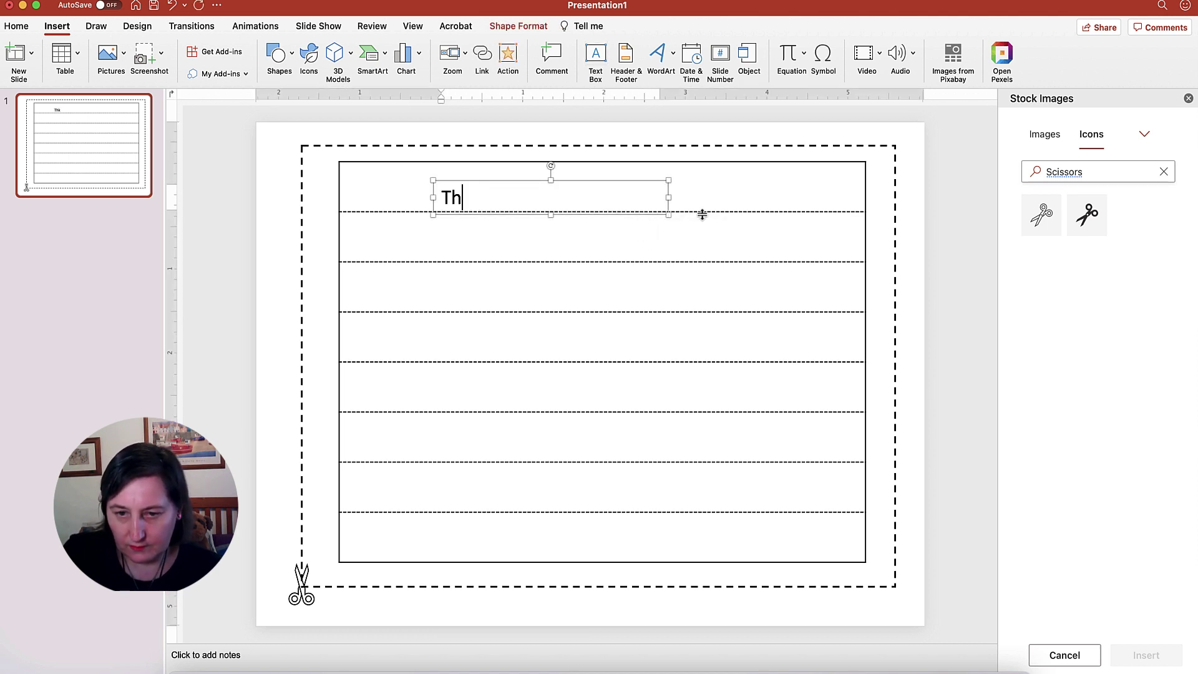
text(ksCp)
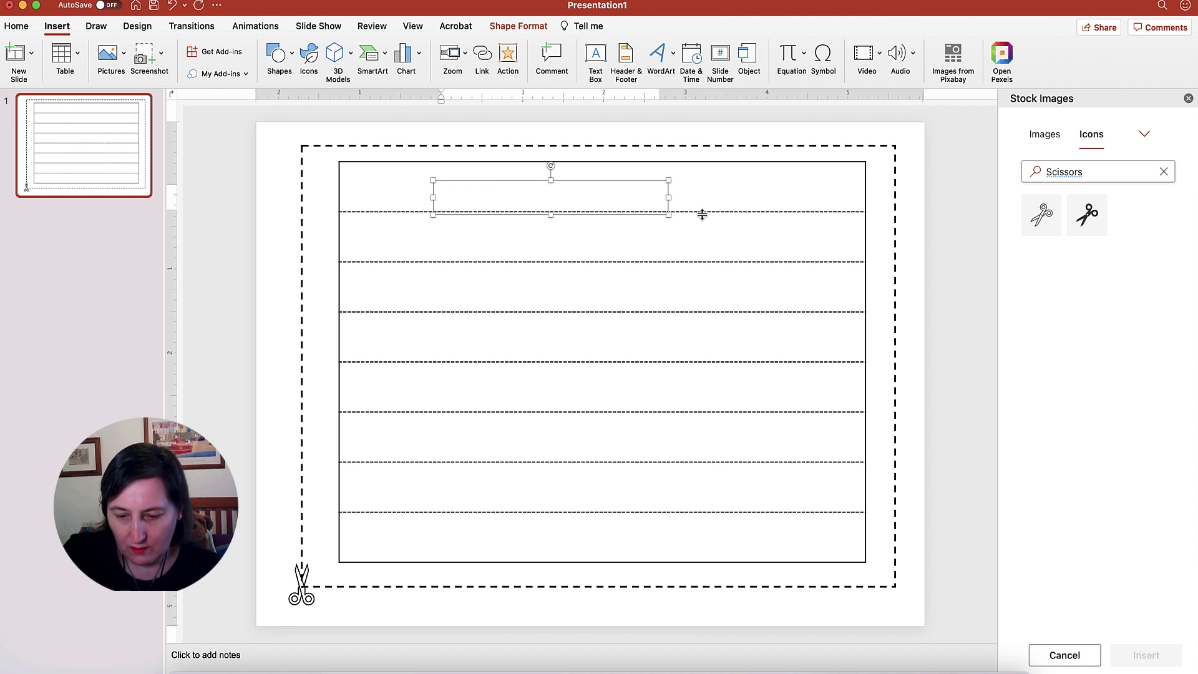
text(Use This)
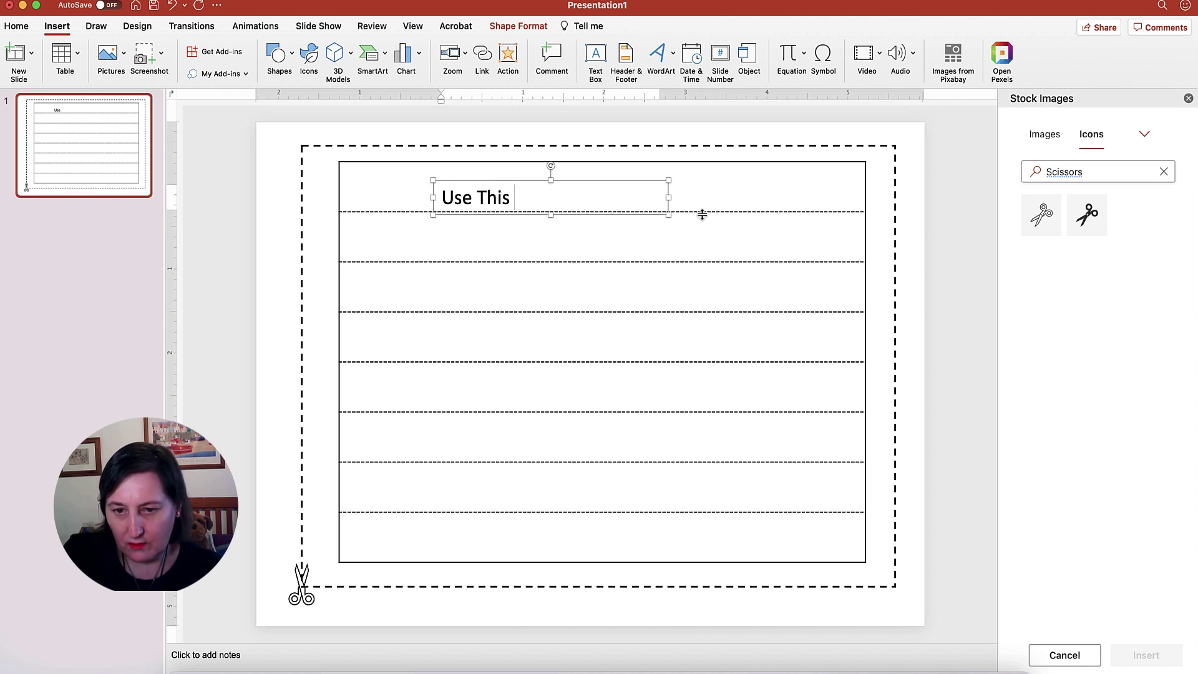
text( Coupon )
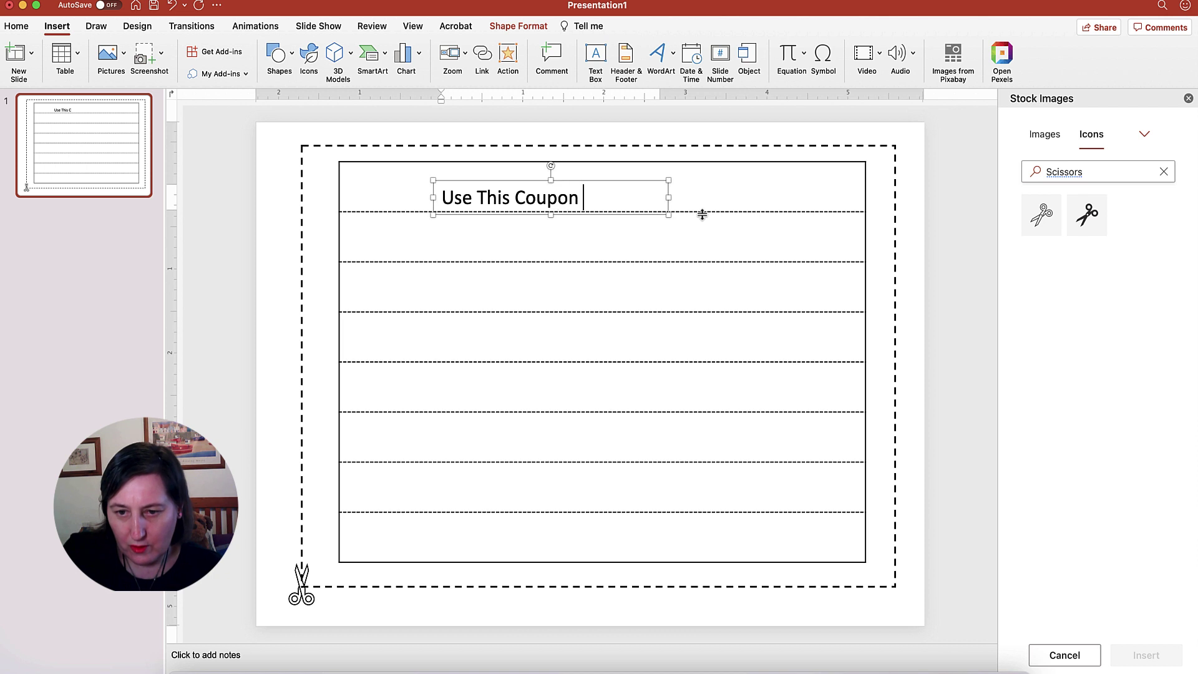
text(Wisely)
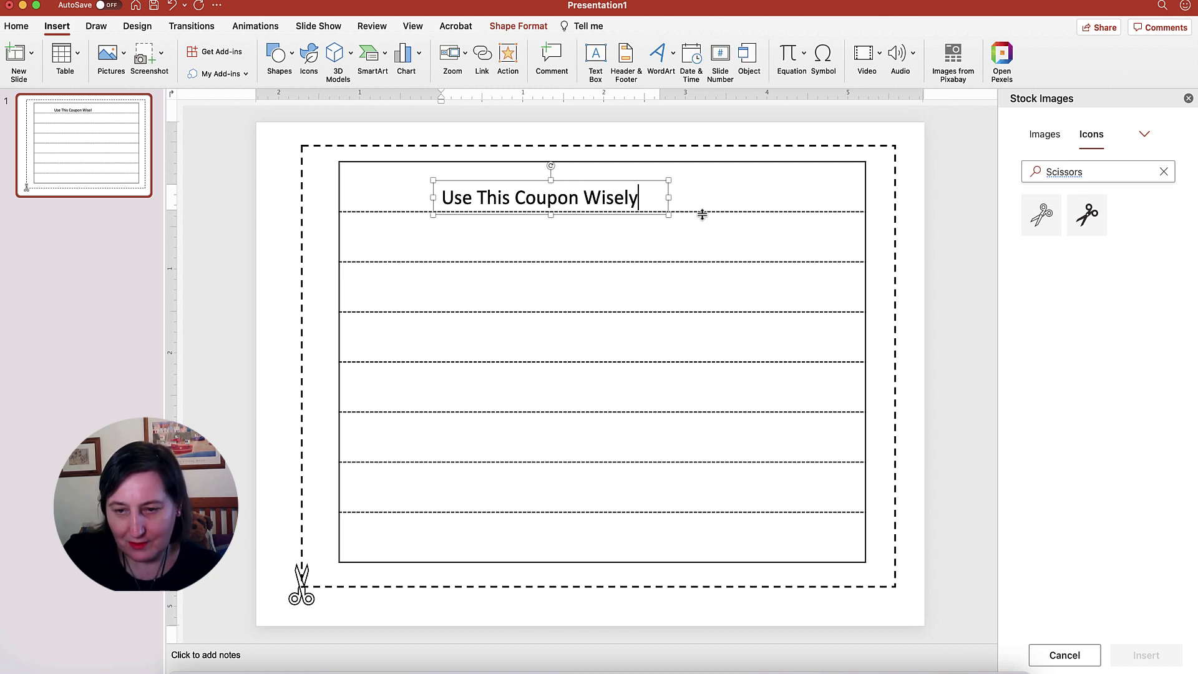
drag(604, 184, 657, 182)
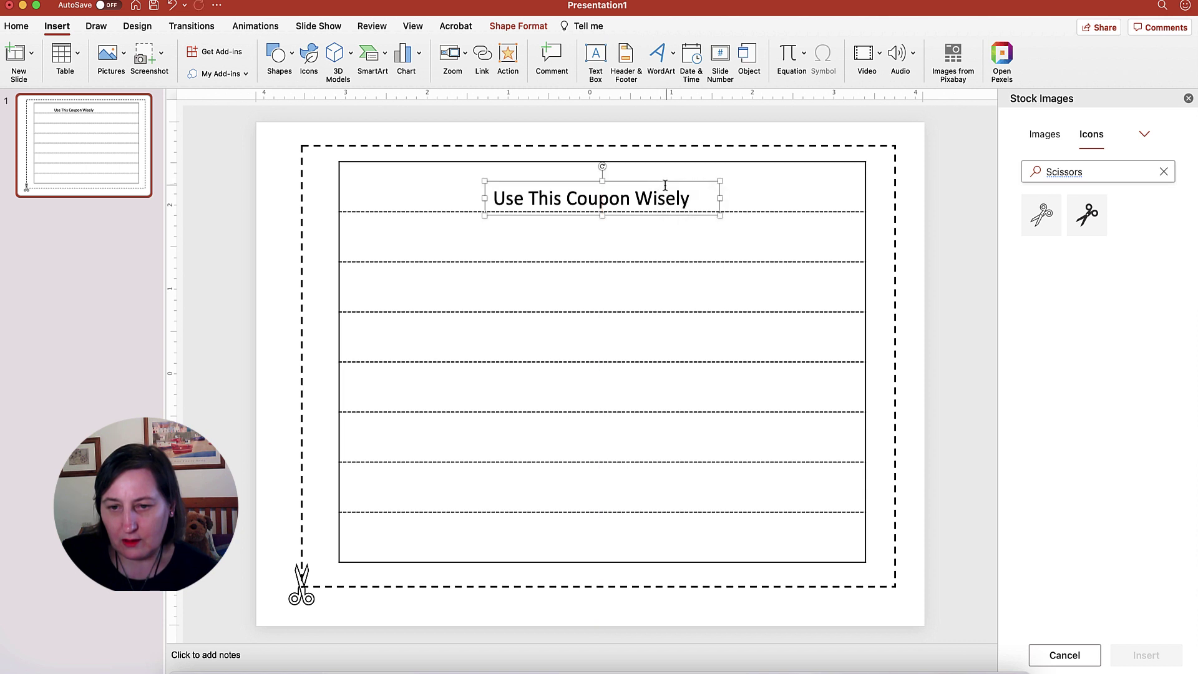
Set the heading font to Bradley Hand, then switch it to AbcCursive.
click(17, 26)
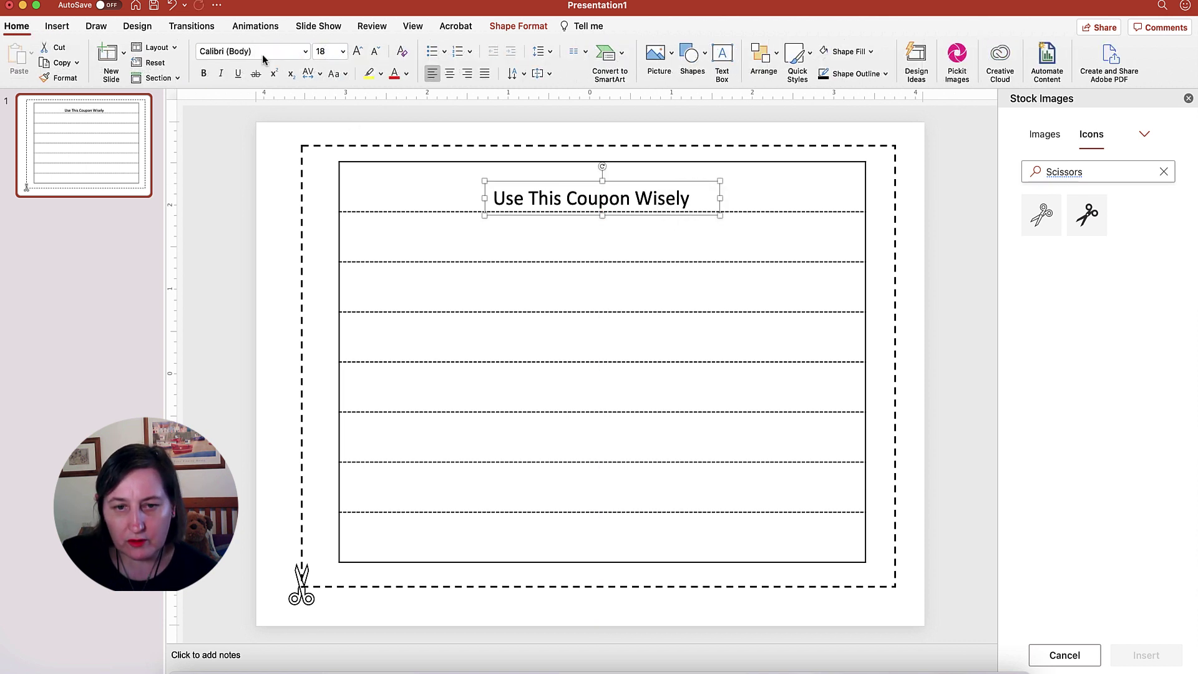
click(305, 51)
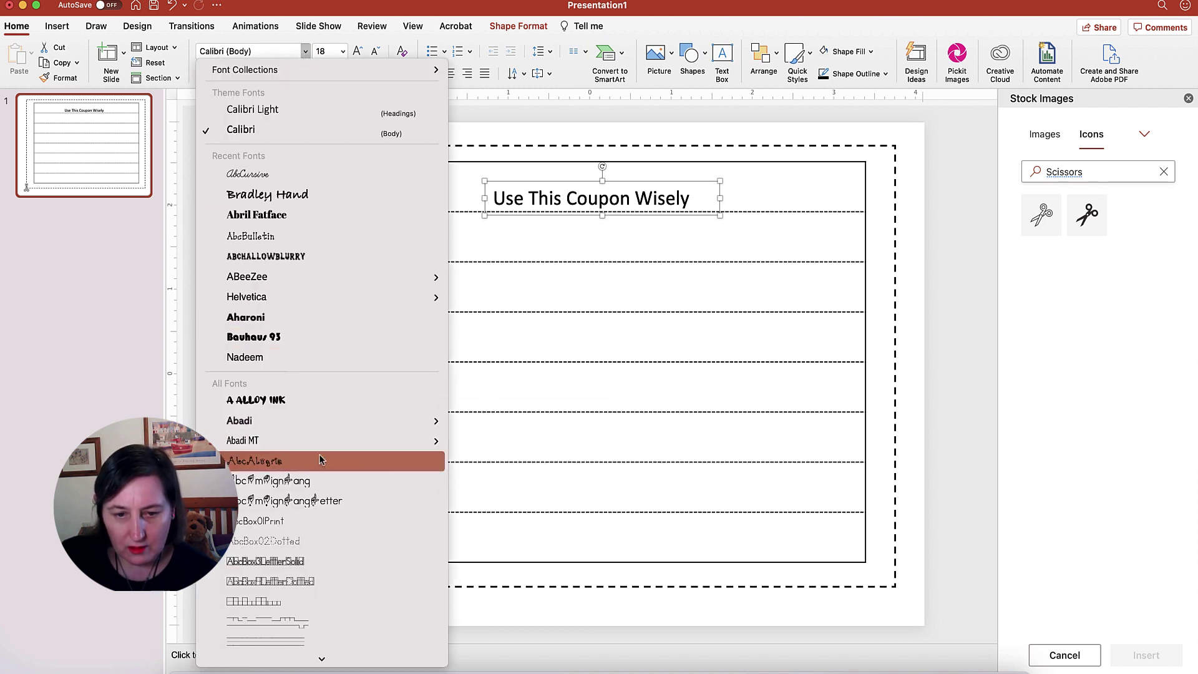
mouse_move(282, 441)
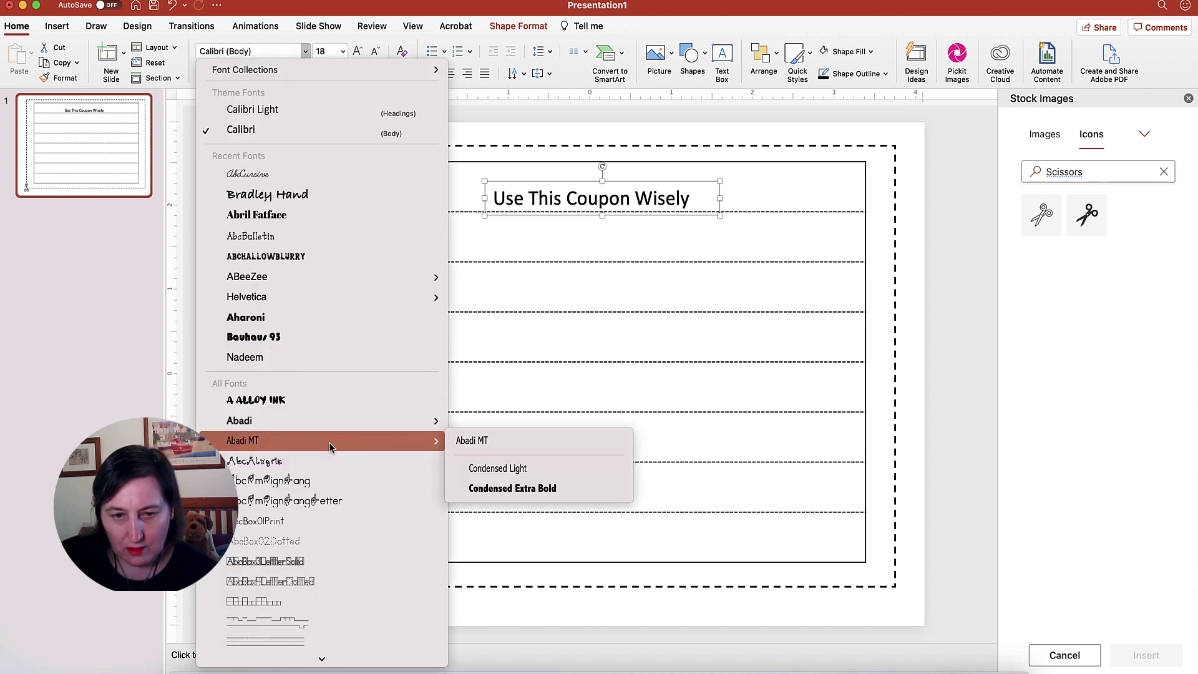
click(346, 197)
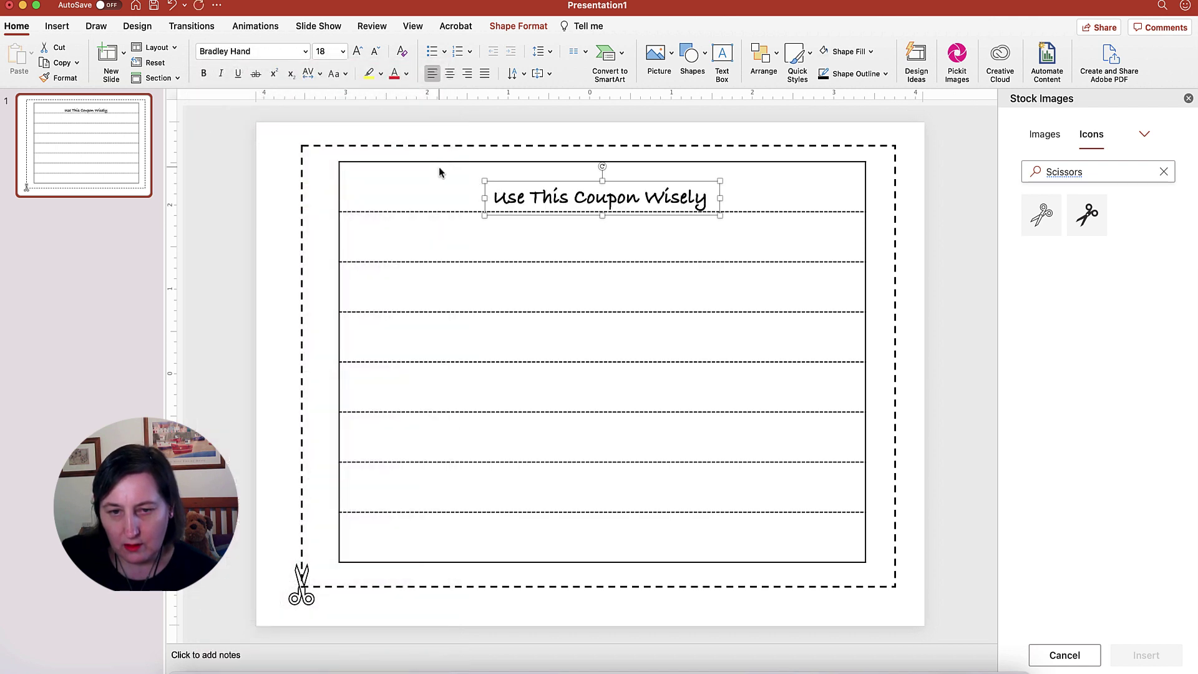
click(305, 52)
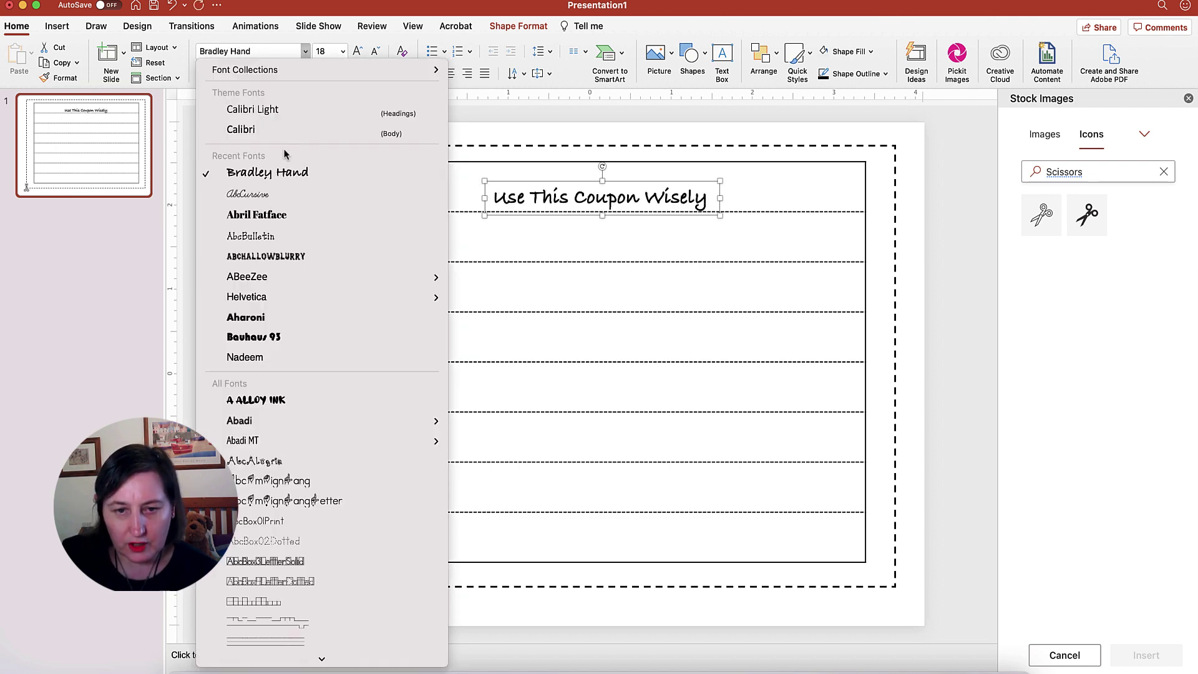
click(284, 197)
Widen the heading box so the text fits and recentre it in the top row.
drag(484, 181, 419, 166)
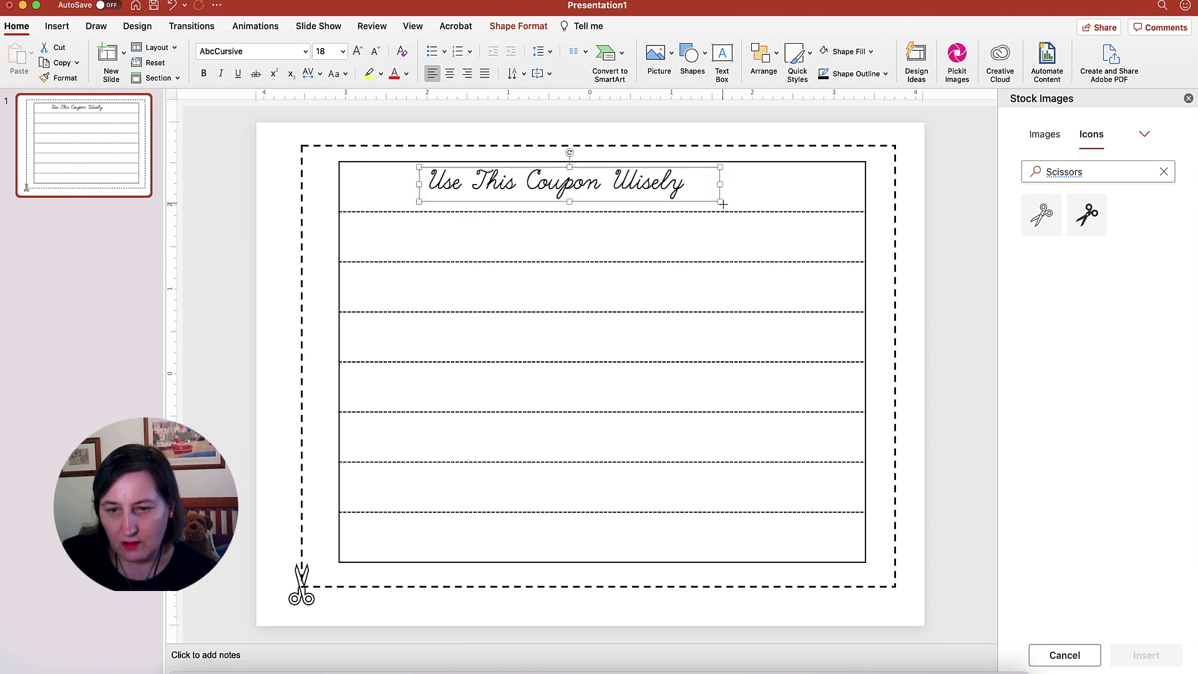
drag(723, 204, 754, 201)
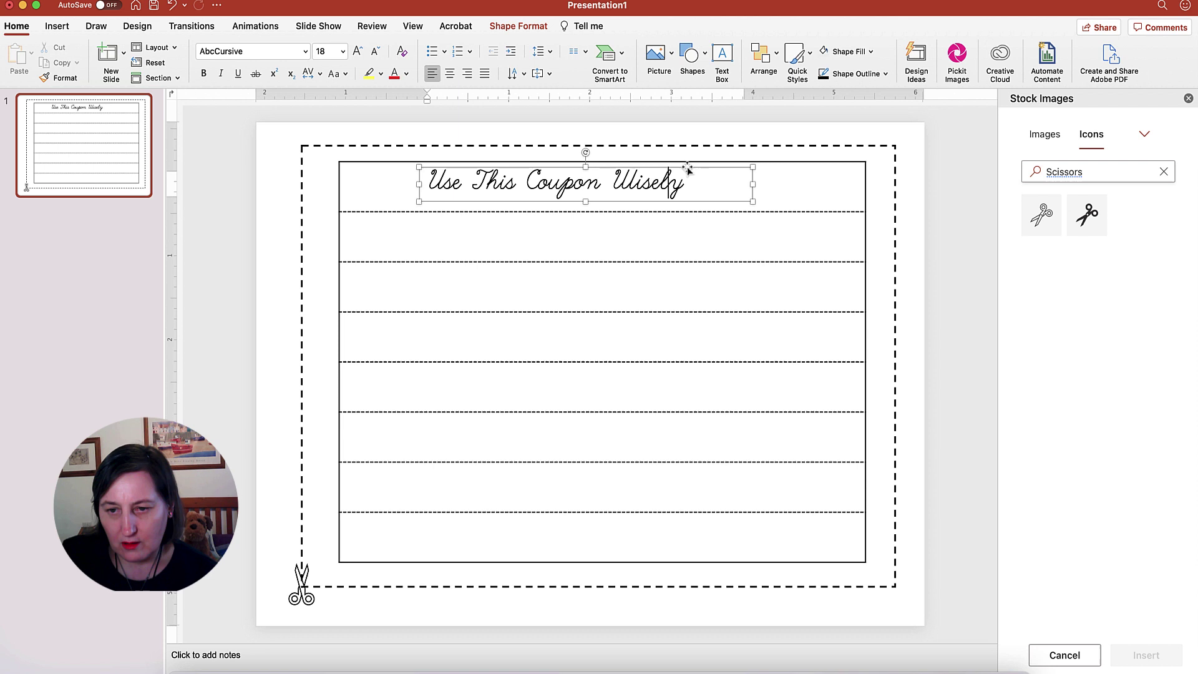
drag(689, 170, 723, 182)
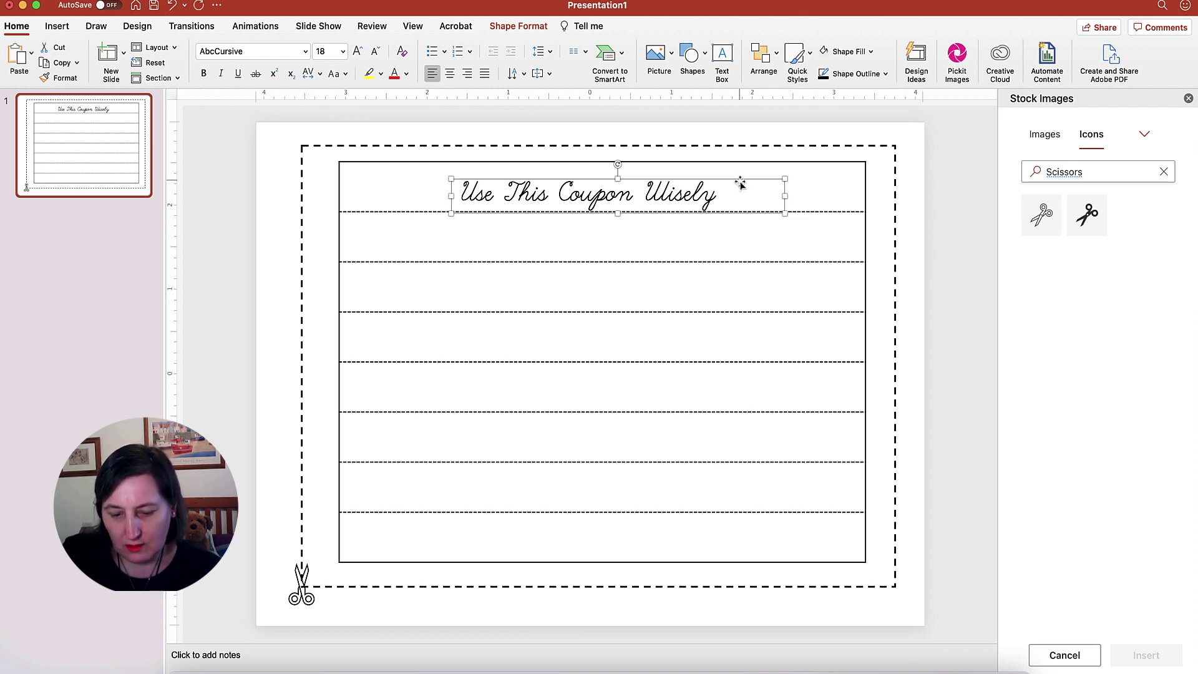
Duplicate the heading box into the bottom table row and retype it as 'Remeeded on:'.
key(super+v)
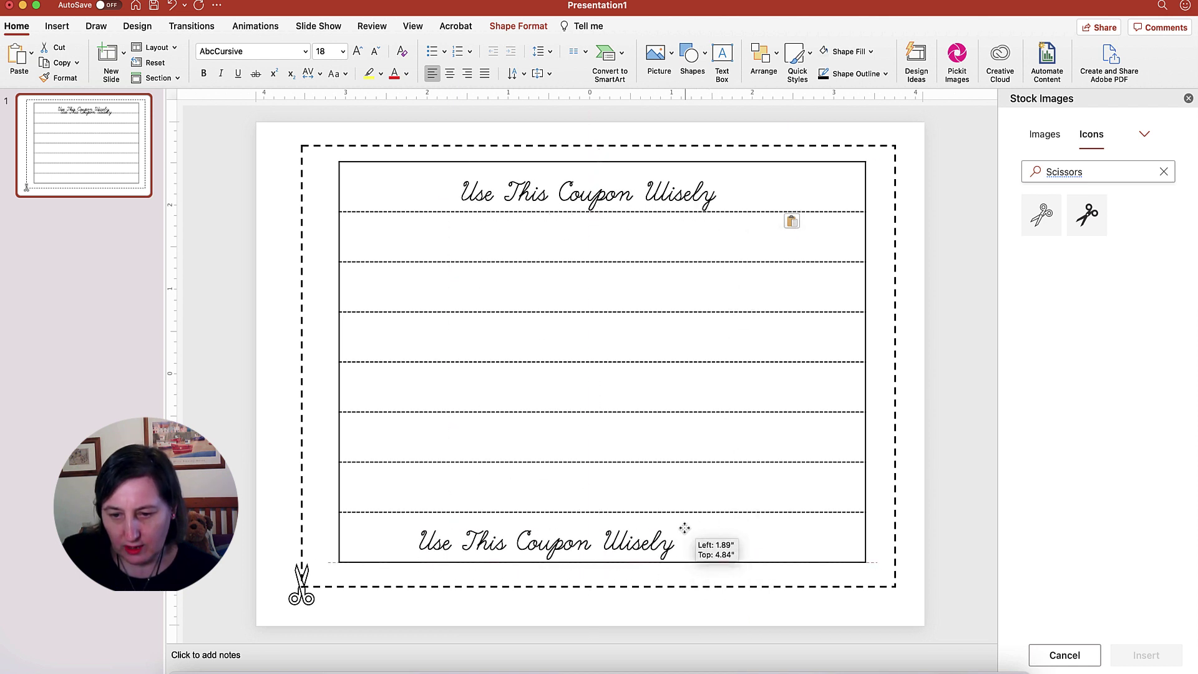
mouse_move(743, 195)
mouse_down()
mouse_move(660, 522)
mouse_move(374, 531)
mouse_up()
click(651, 539)
text(Re)
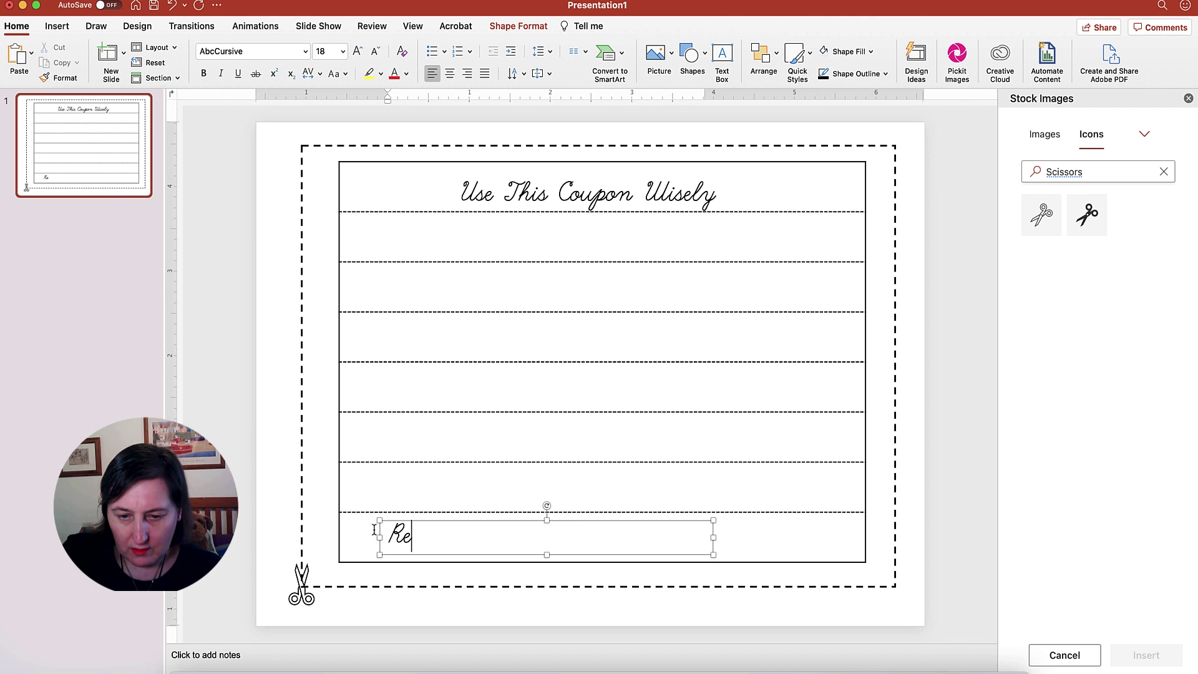
text(meeded )
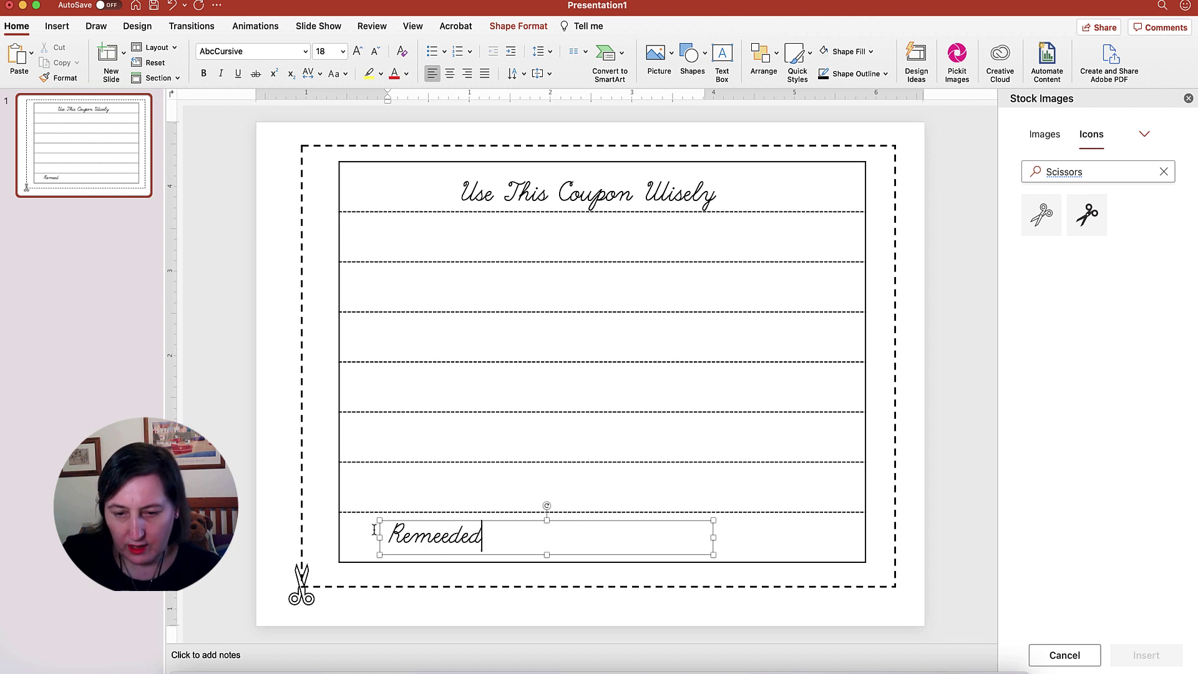
text(on:)
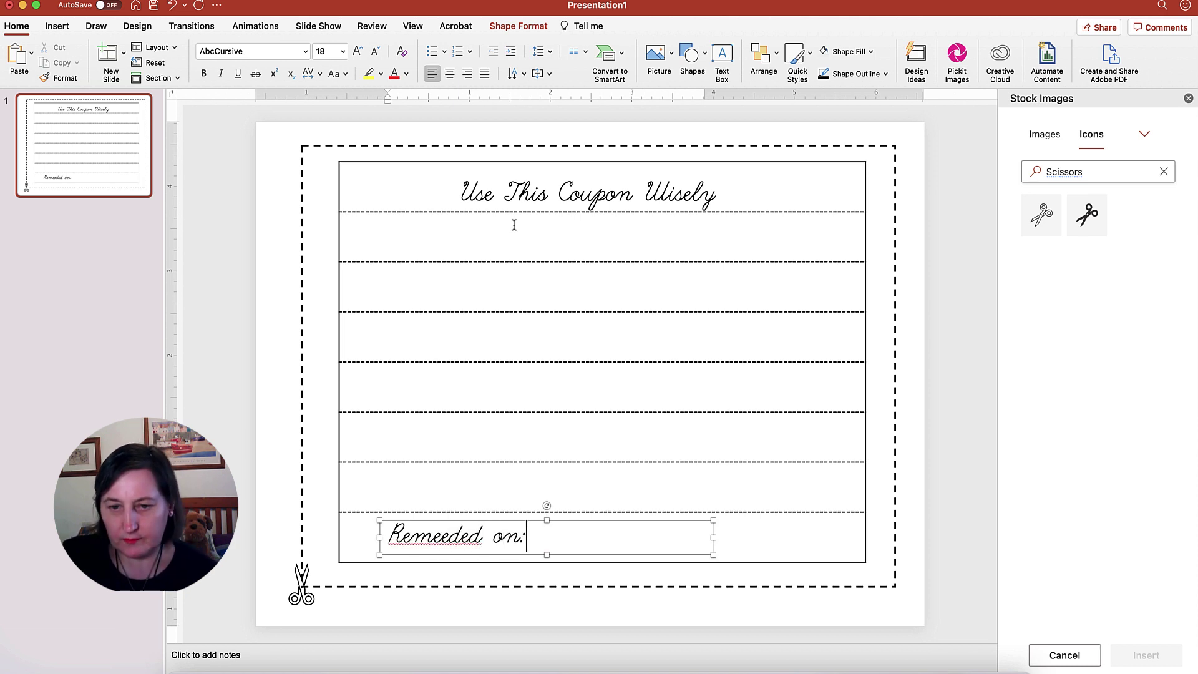
click(678, 270)
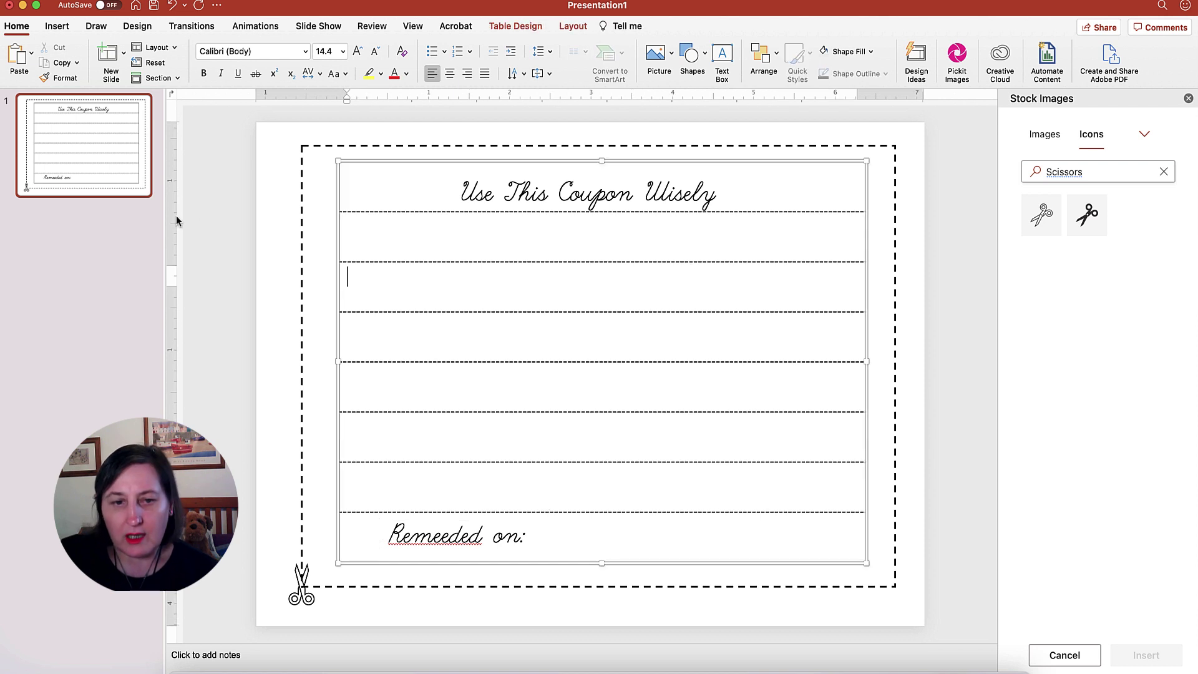
click(106, 219)
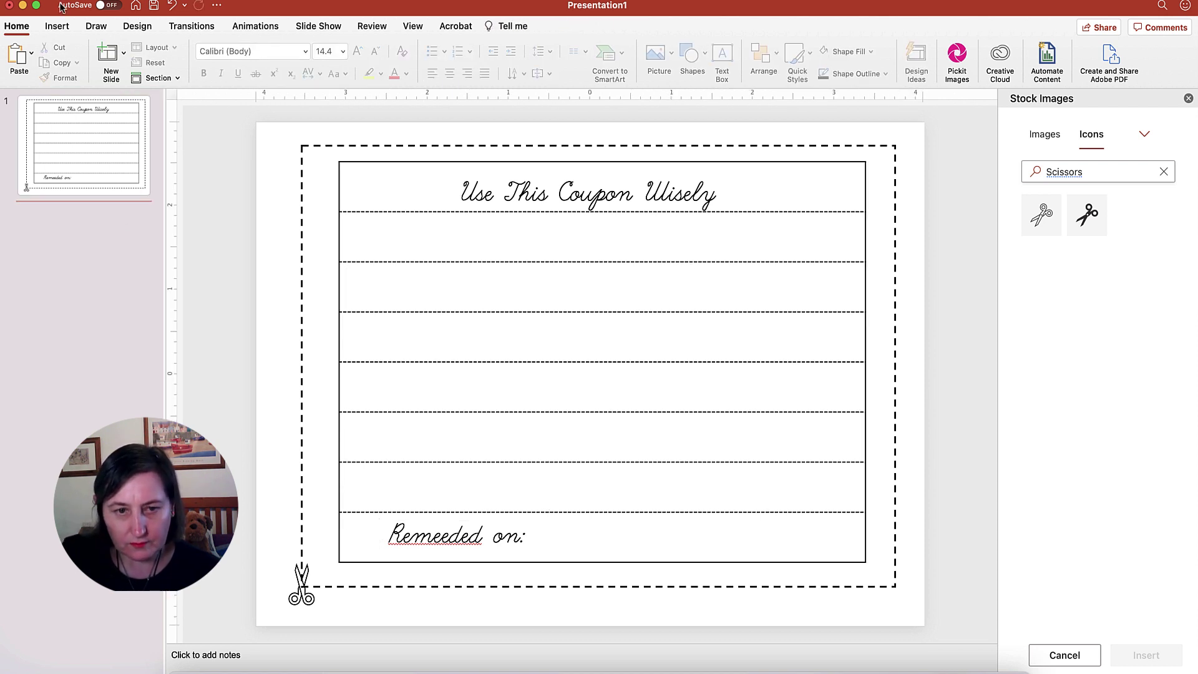
Add a blank second slide after the coupon front.
click(123, 56)
click(185, 162)
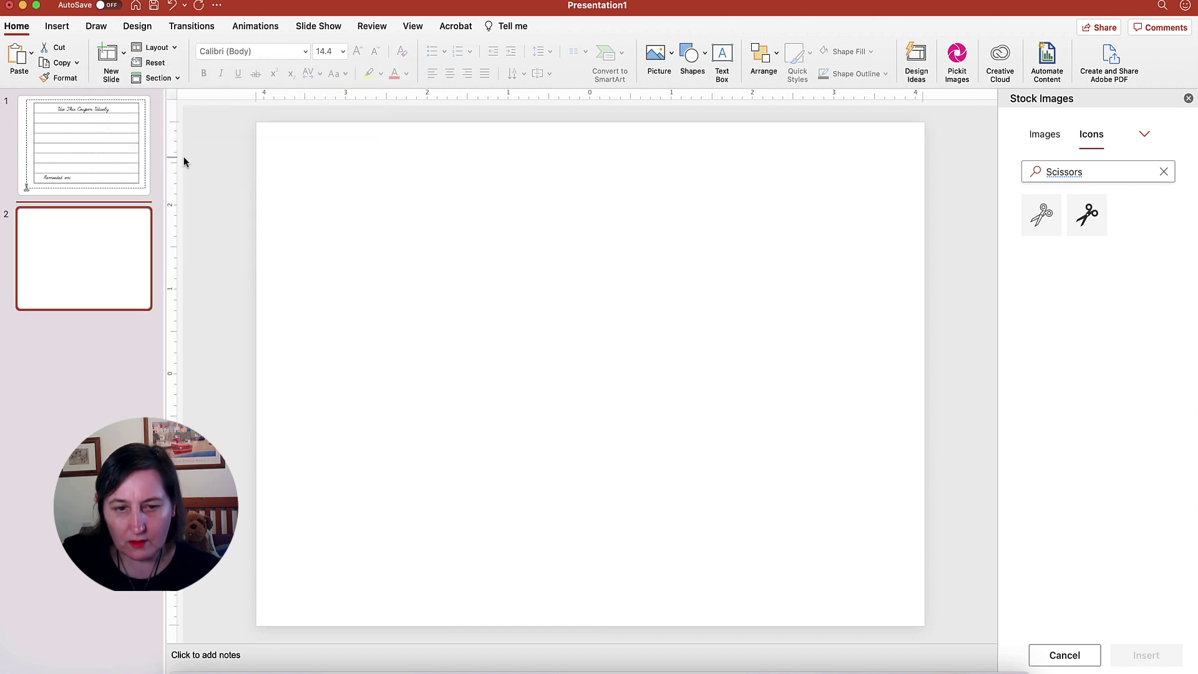
click(56, 29)
click(57, 96)
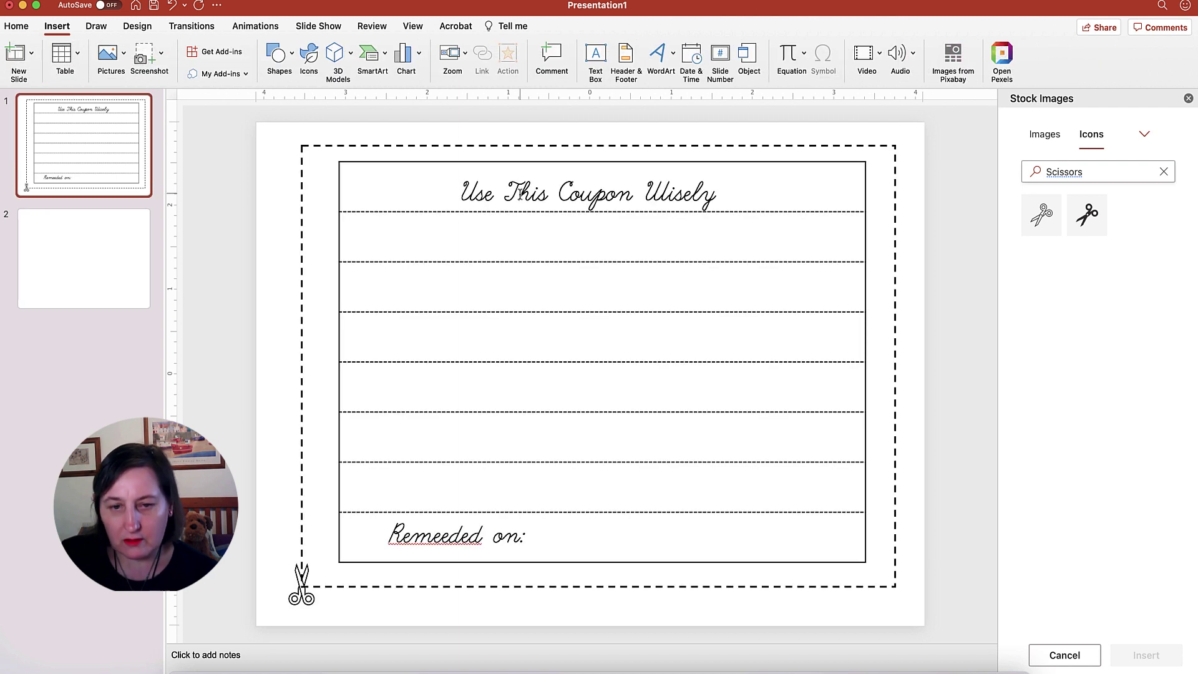
Copy the dashed coupon border from slide 1 and paste it onto slide 2.
click(433, 147)
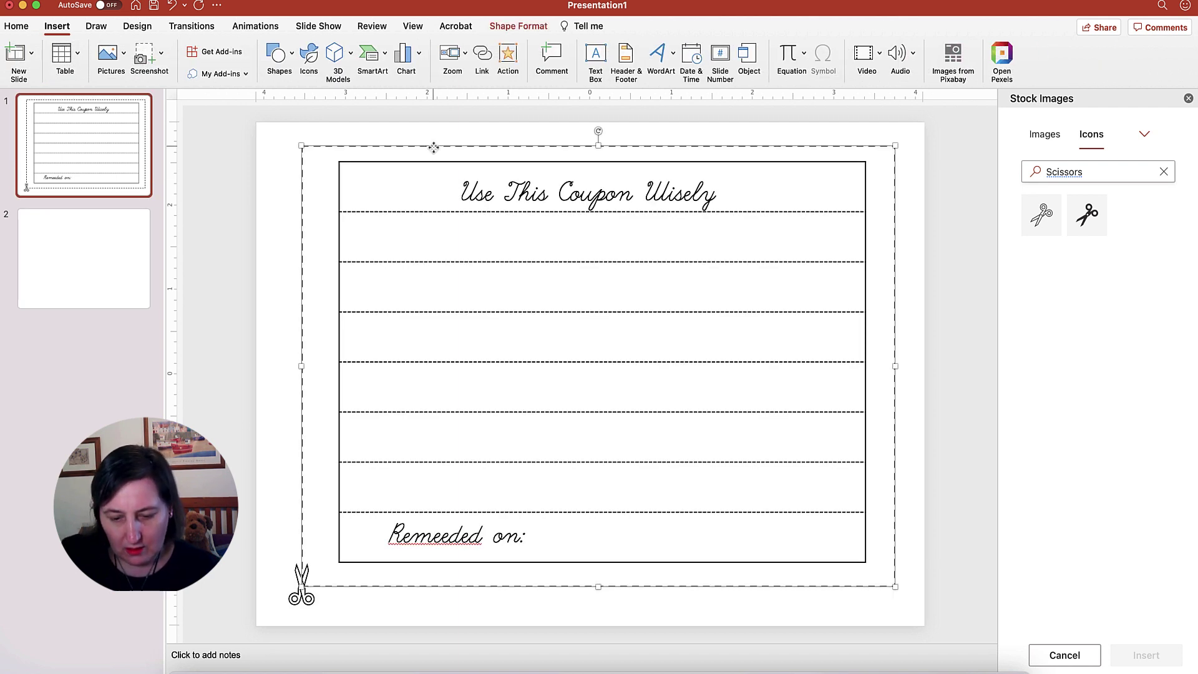
click(111, 266)
key(cmd+v)
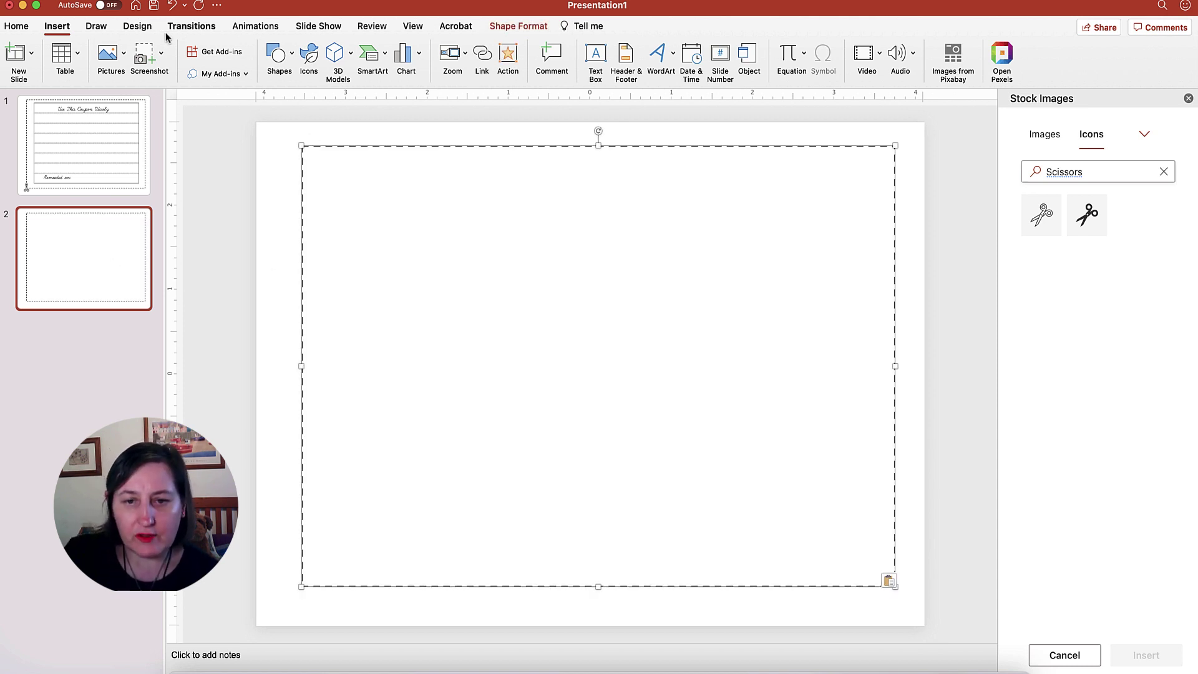
click(595, 58)
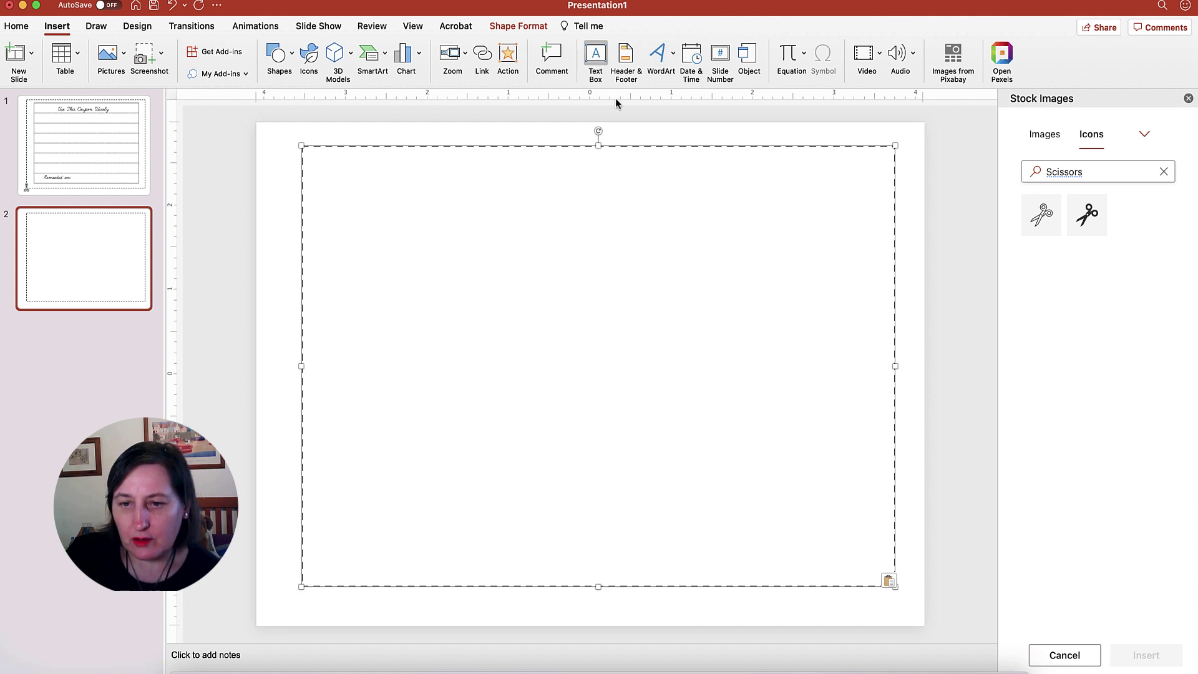
Draw a text box near the top of slide 2 reading 'Terms of Use'.
drag(412, 165, 718, 230)
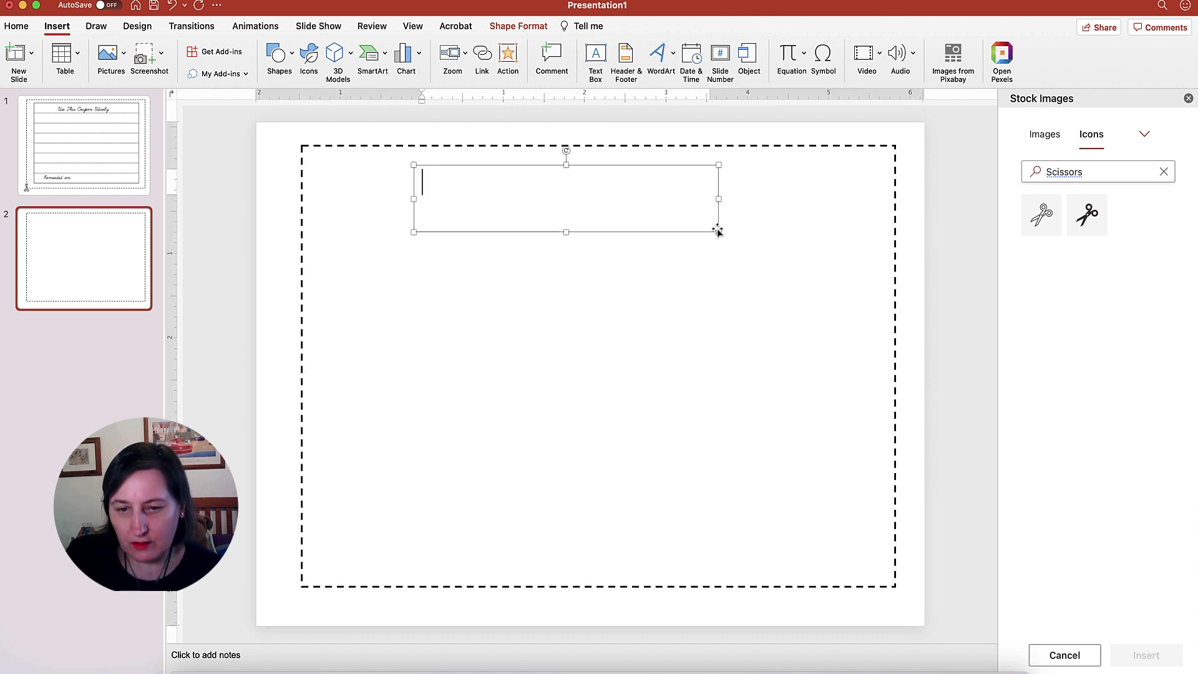
text(Tem)
key(BackSpace)
text(rms)
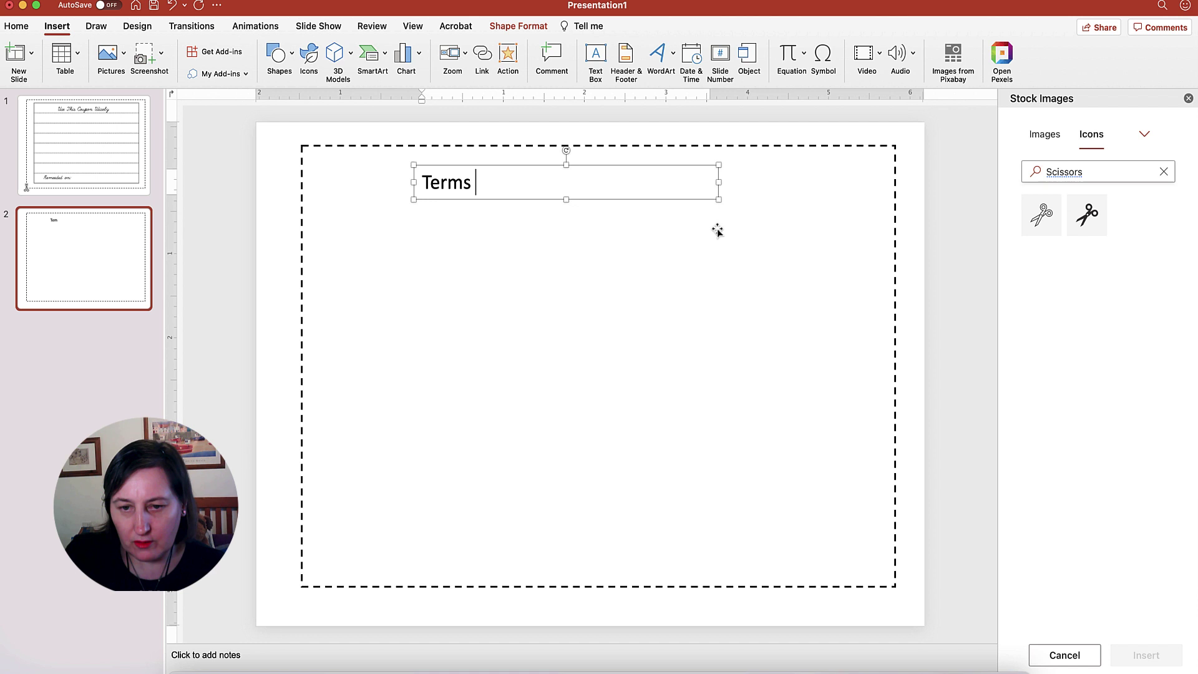
text( of Use)
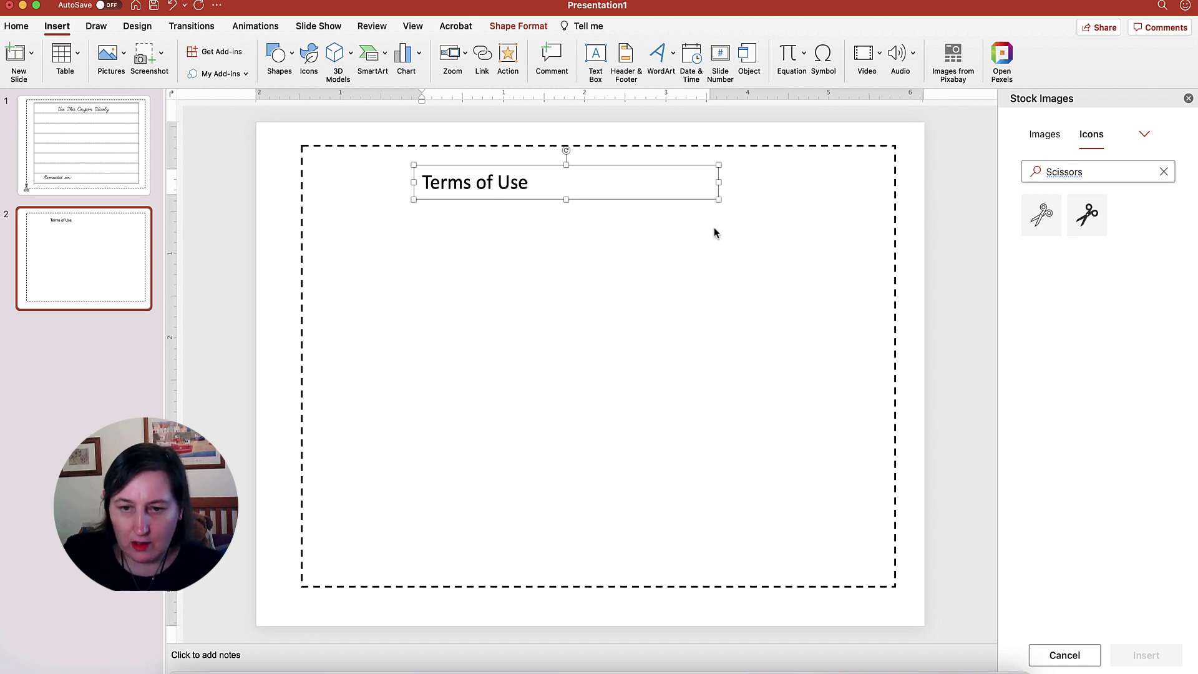
click(549, 221)
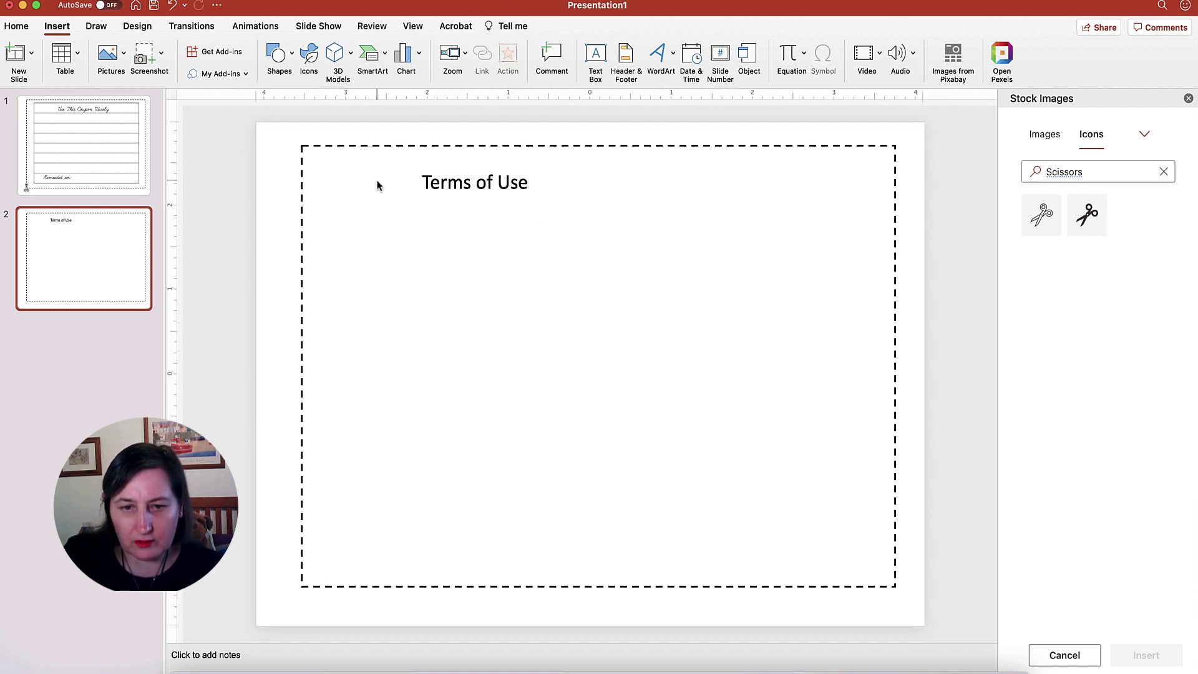
click(504, 187)
click(581, 135)
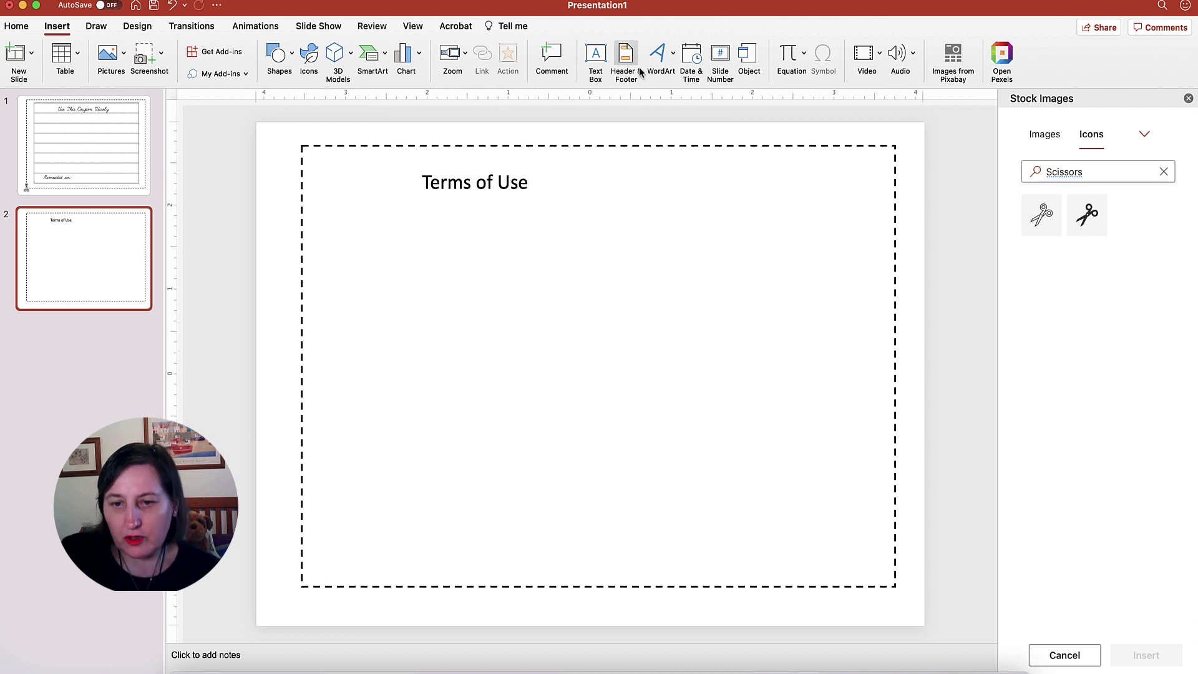
click(596, 56)
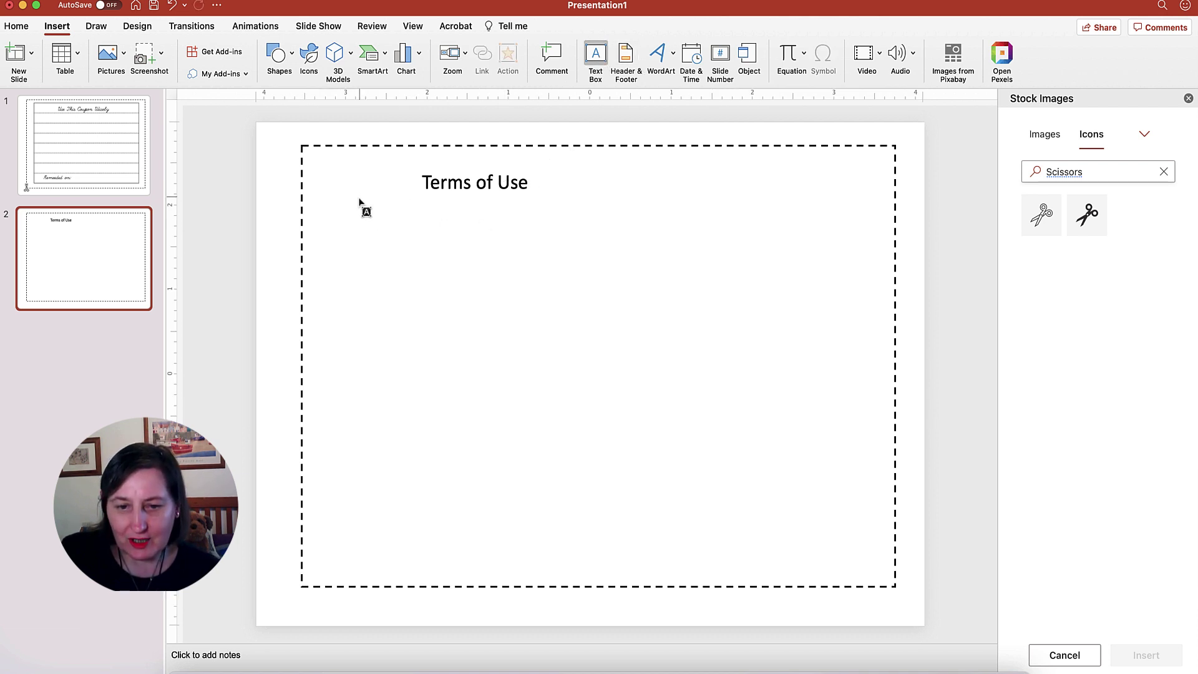
Add term '1. Not to be used on Movie Night when it is my choice' and widen it to one line.
mouse_move(341, 199)
mouse_down()
mouse_move(677, 262)
mouse_move(662, 264)
mouse_up()
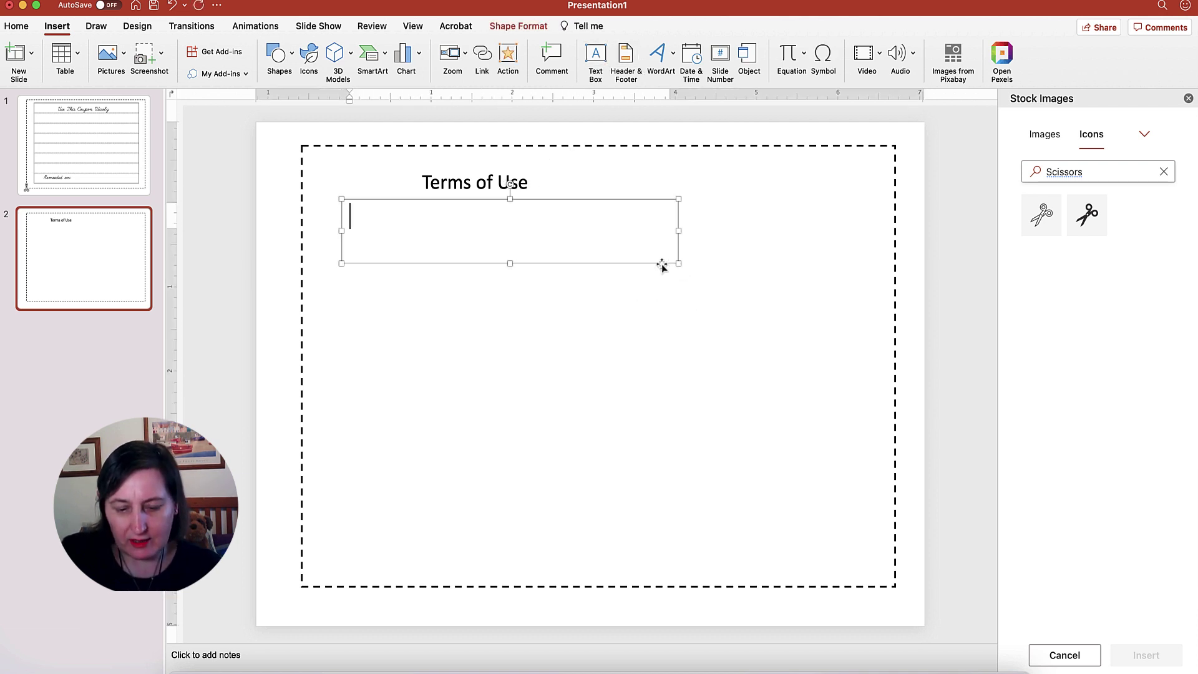
text(1.Not )
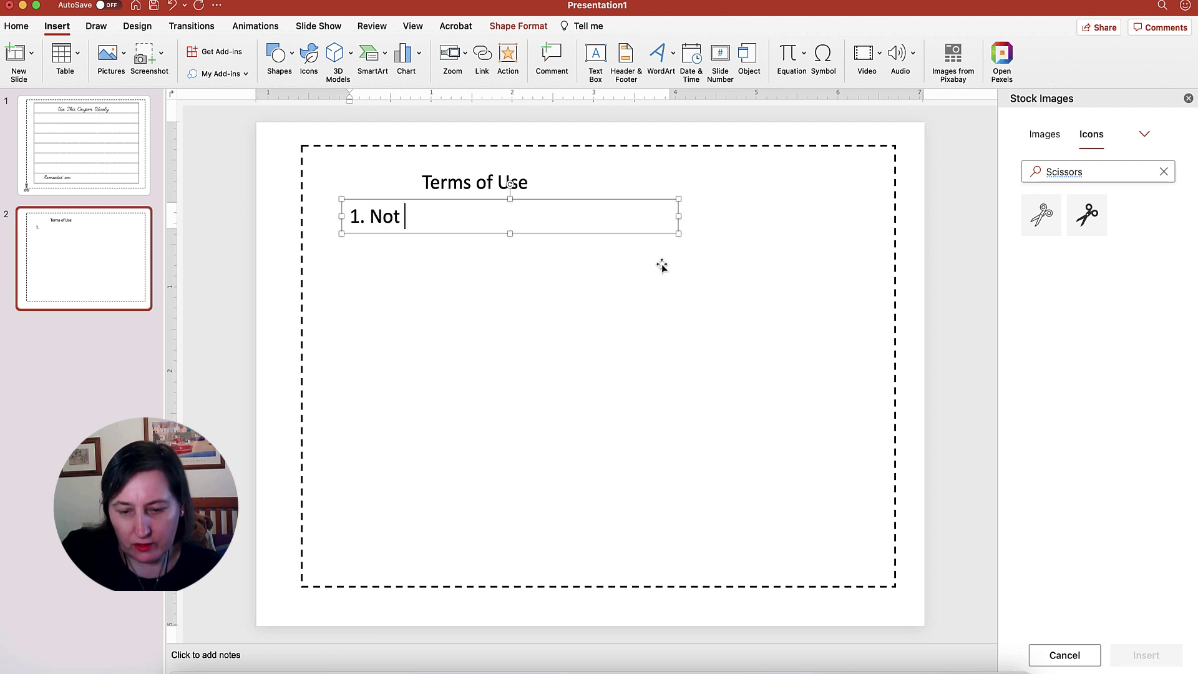
text(to )
text(be used)
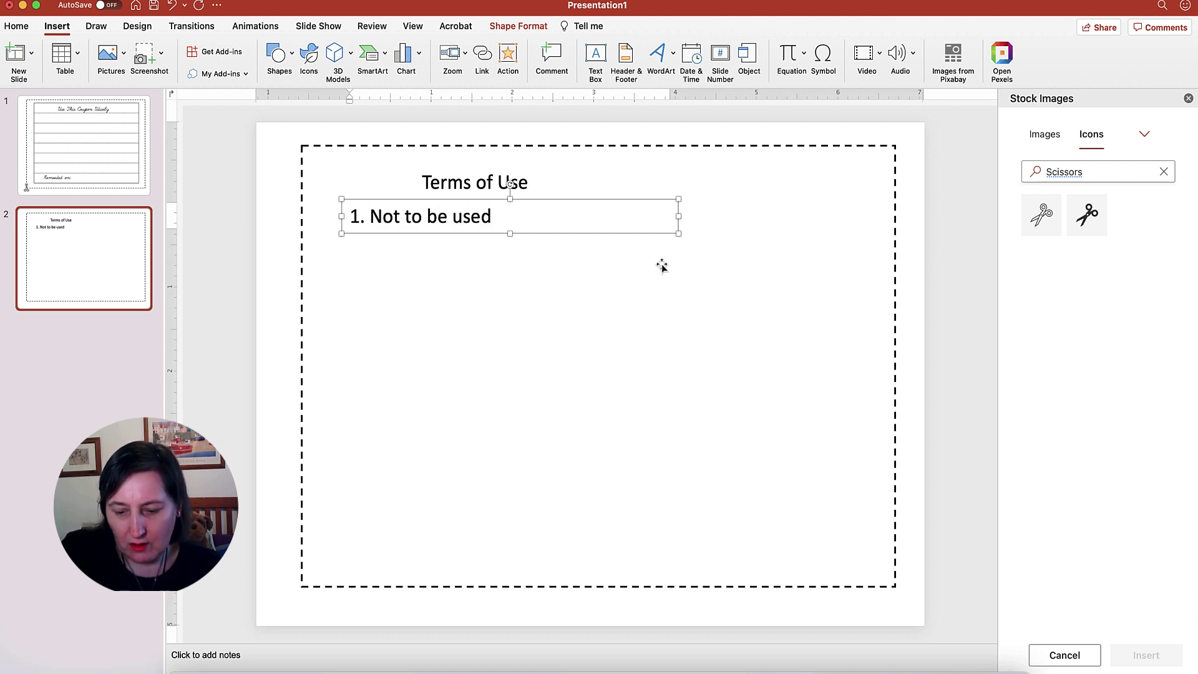
text(on Mo)
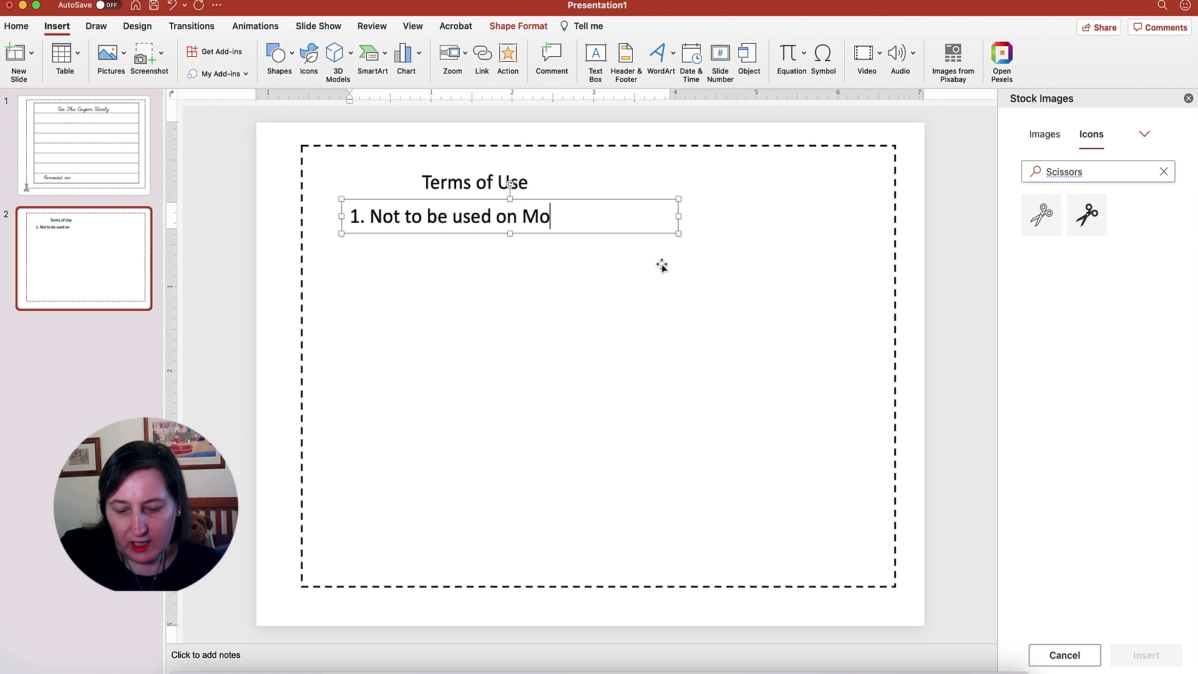
text(vu)
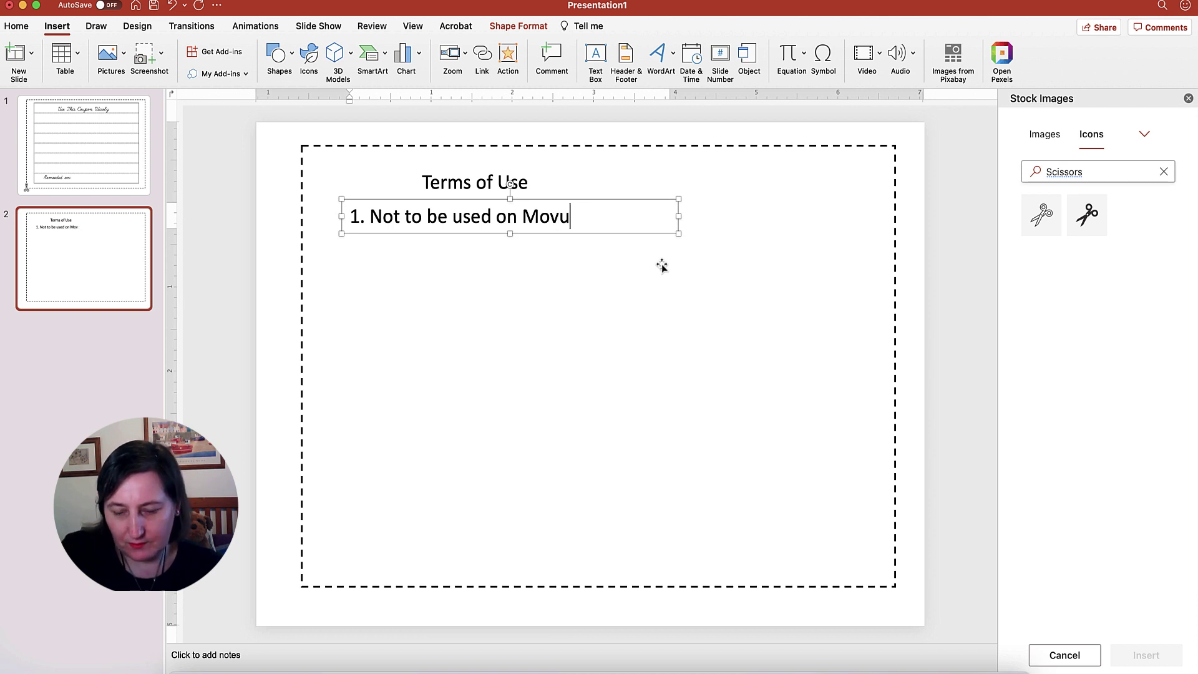
key(BackSpace)
text(ie Ni)
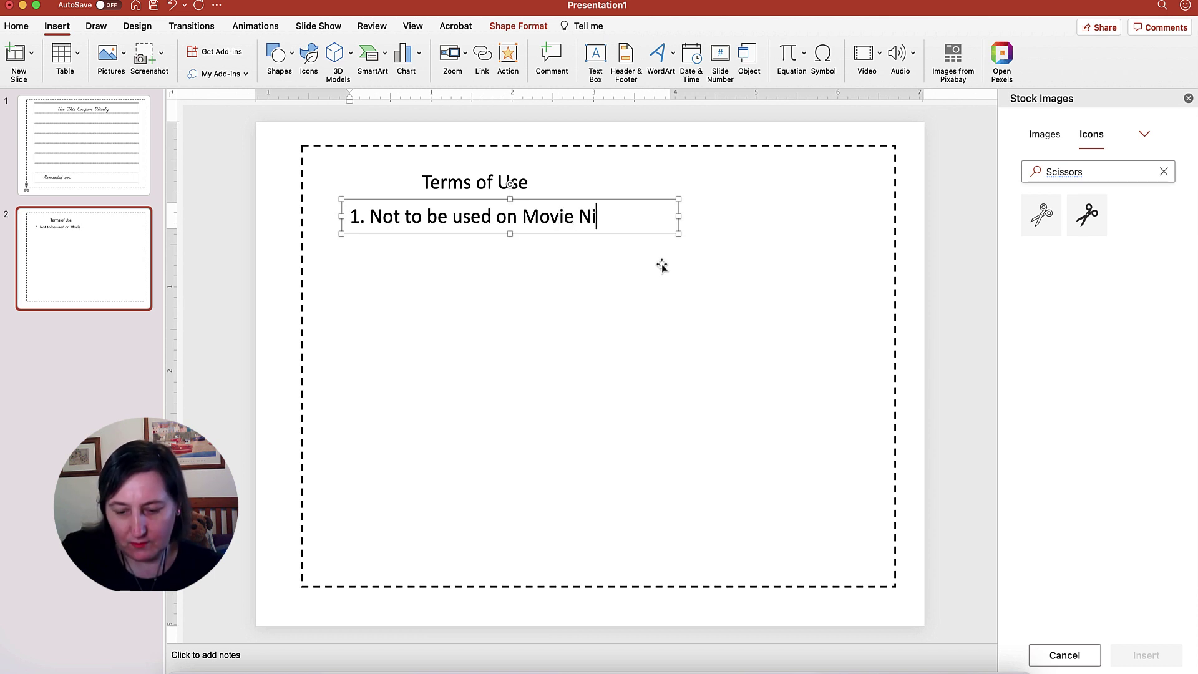
text(ght When it)
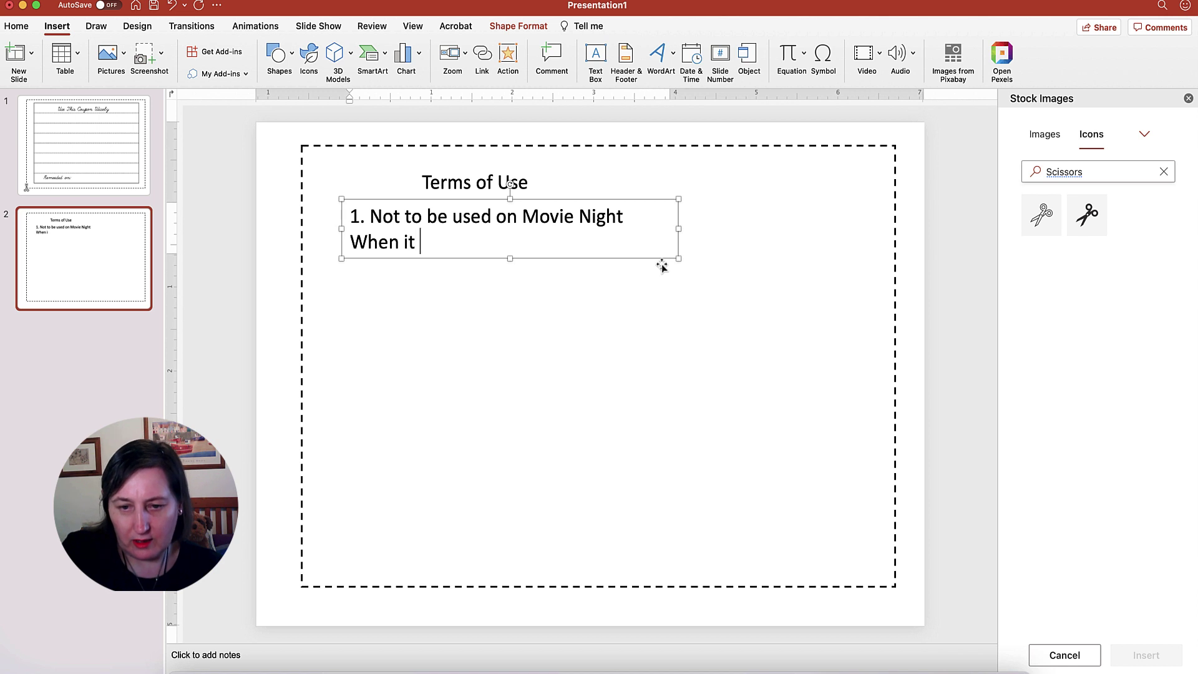
key(BackSpace)
key(BackSpace)
key(BackSpace)
key(BackSpace)
key(BackSpace)
key(BackSpace)
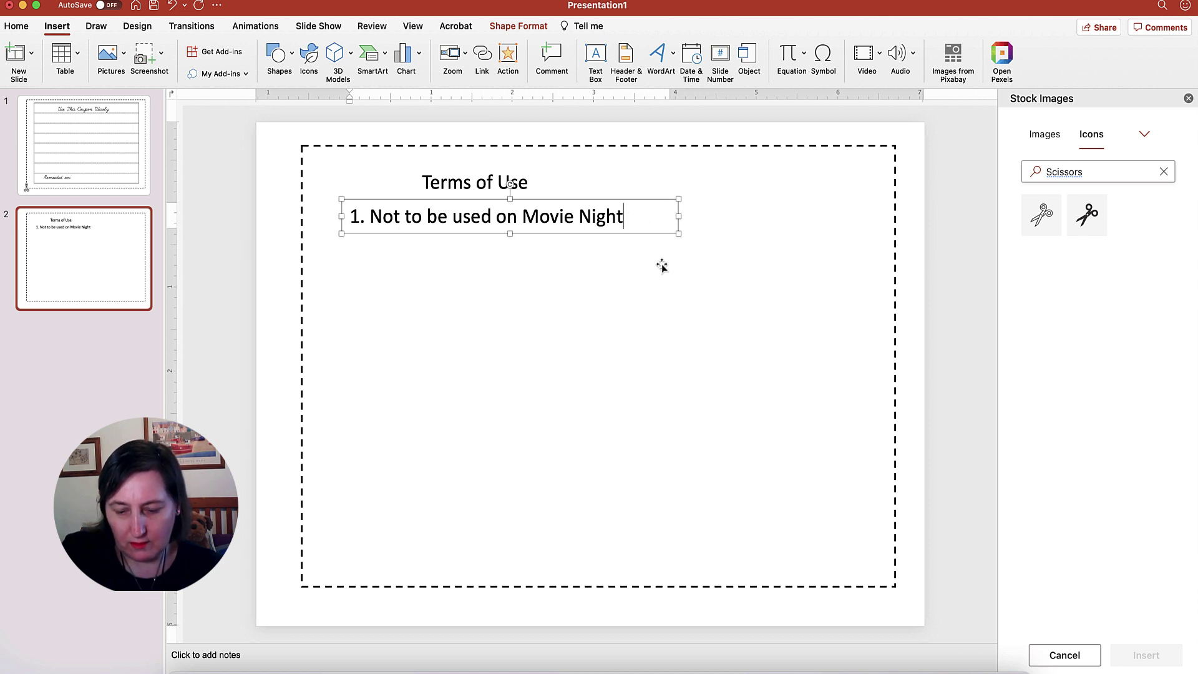
text(wh)
key(BackSpace)
text(en it)
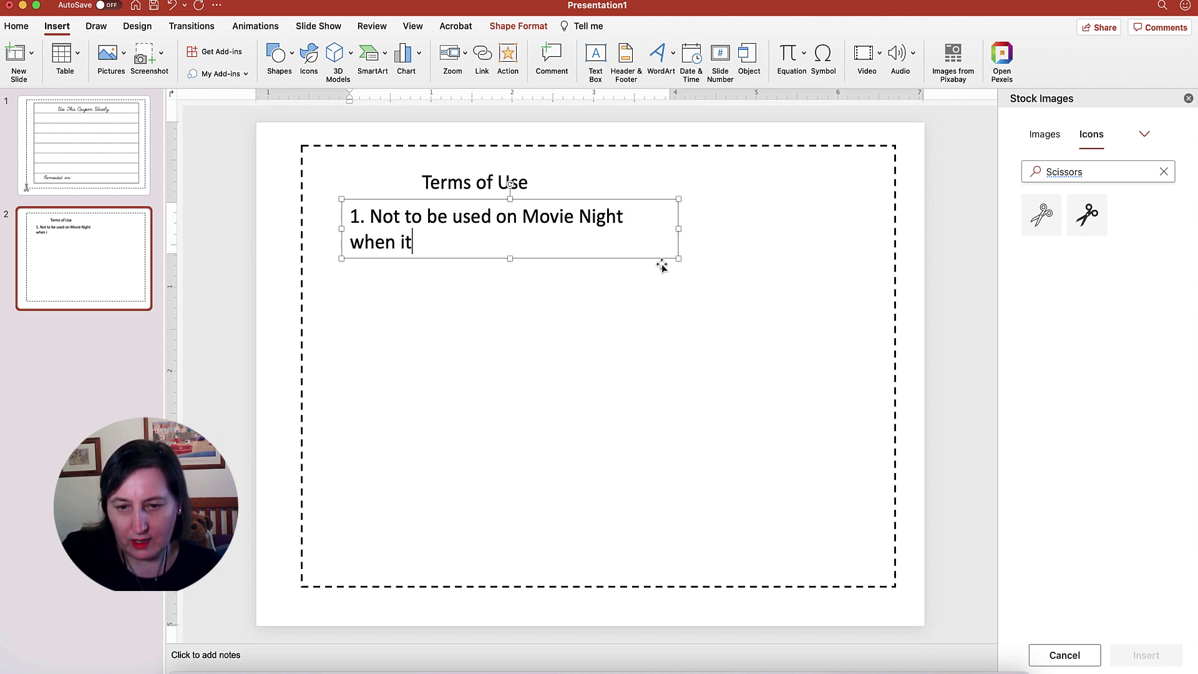
text( is M)
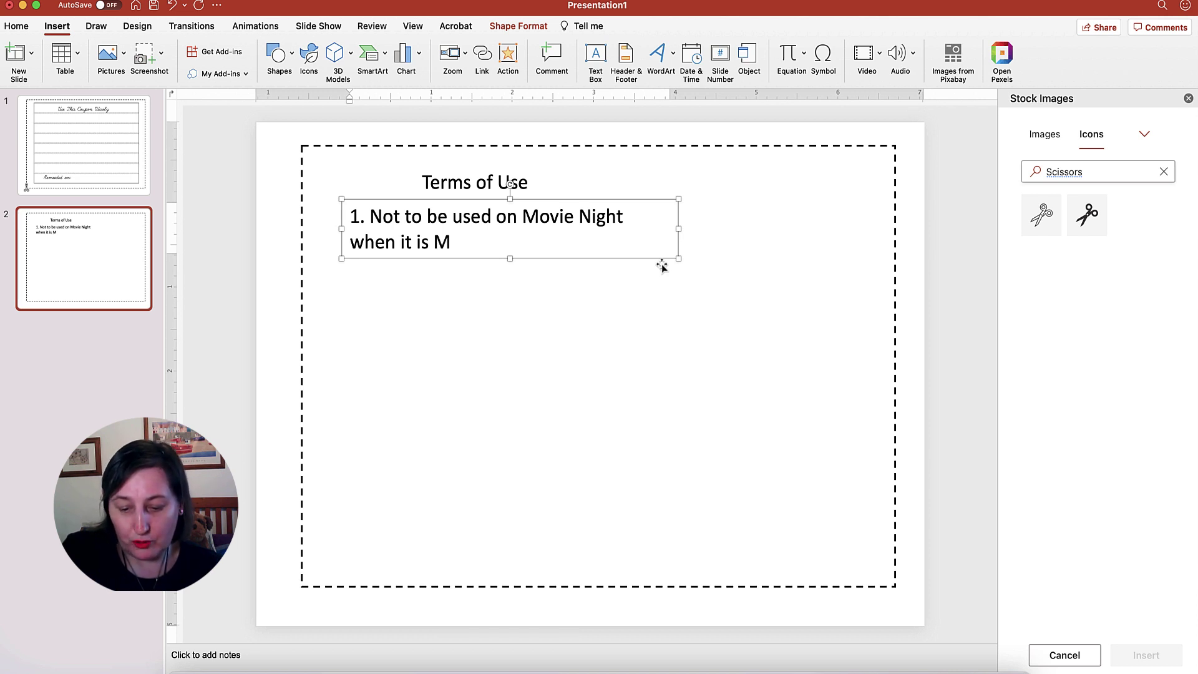
key(BackSpace)
text(my choid)
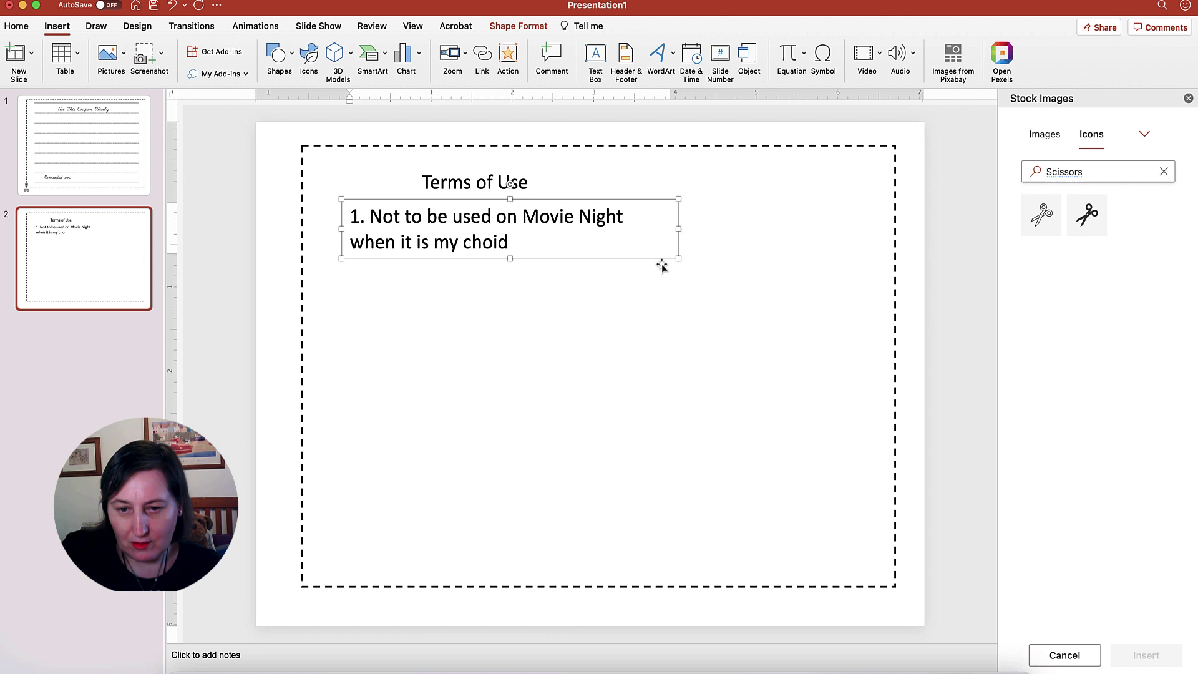
key(BackSpace)
text(ce)
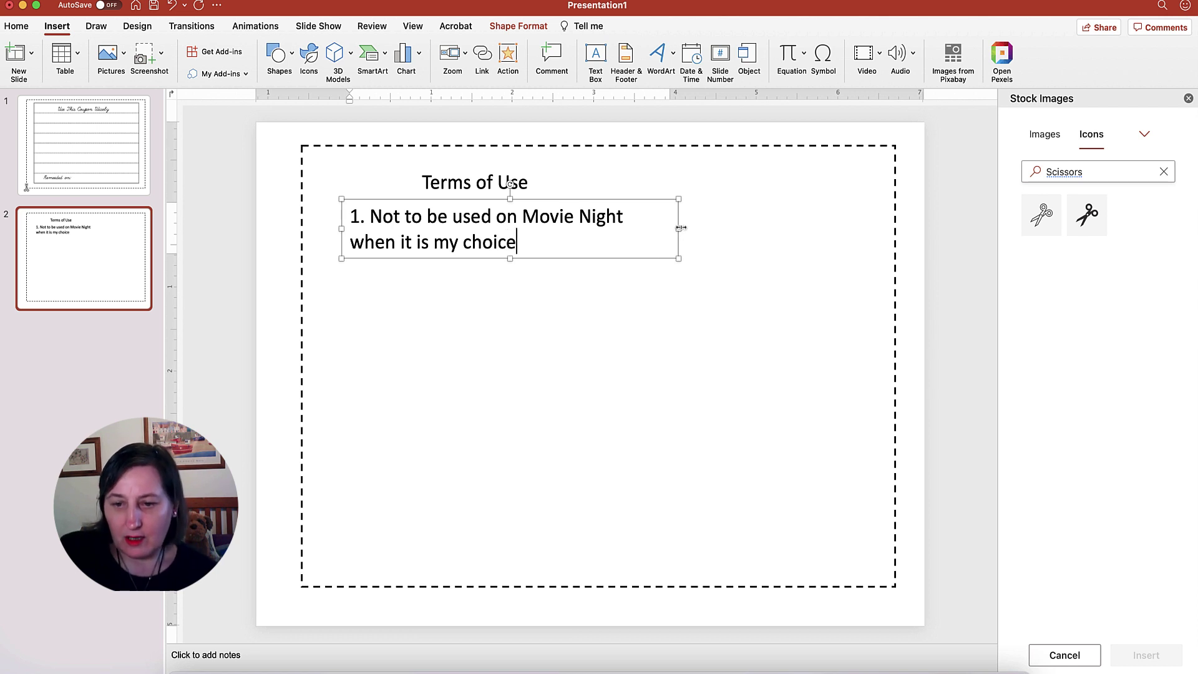
drag(677, 228, 859, 228)
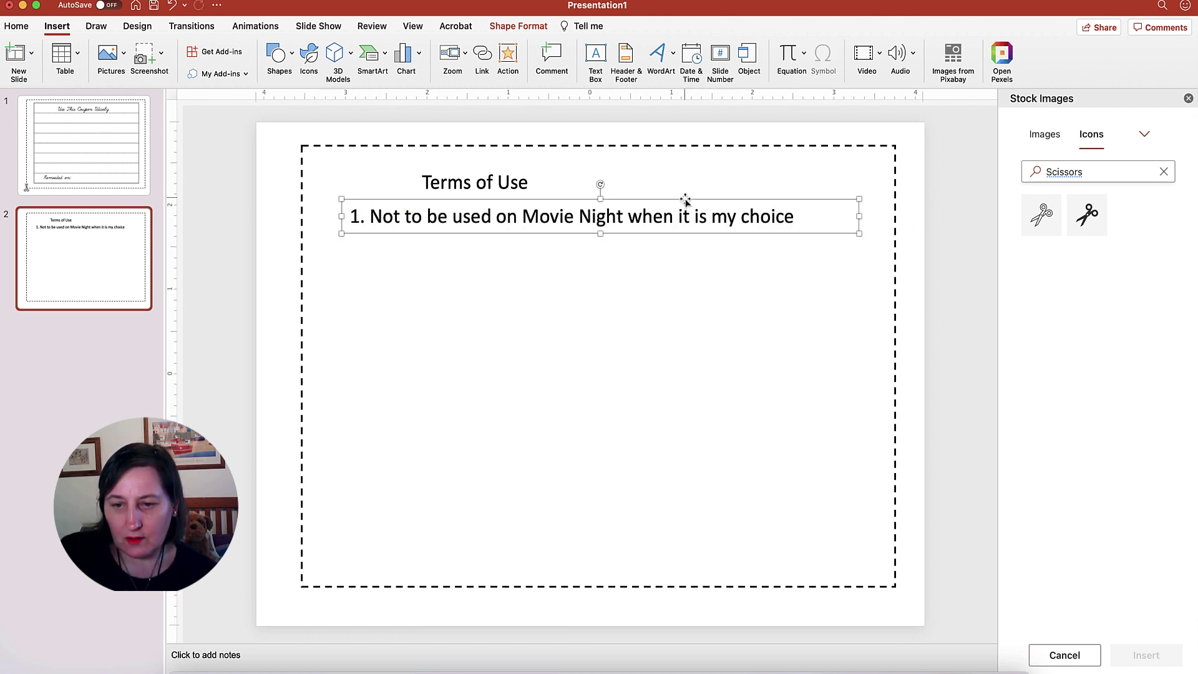
Duplicate the term below, renumber it 2 and retype it as the bins-taken-out-for-a-month term.
key(super+d)
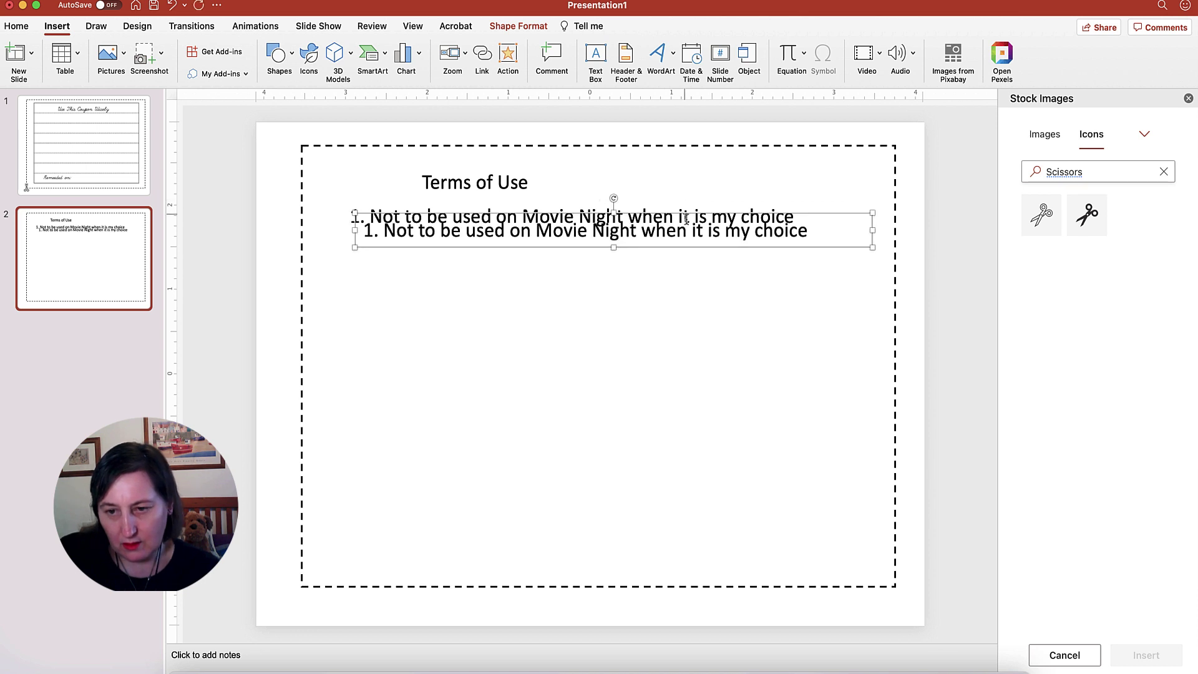
drag(706, 212, 692, 232)
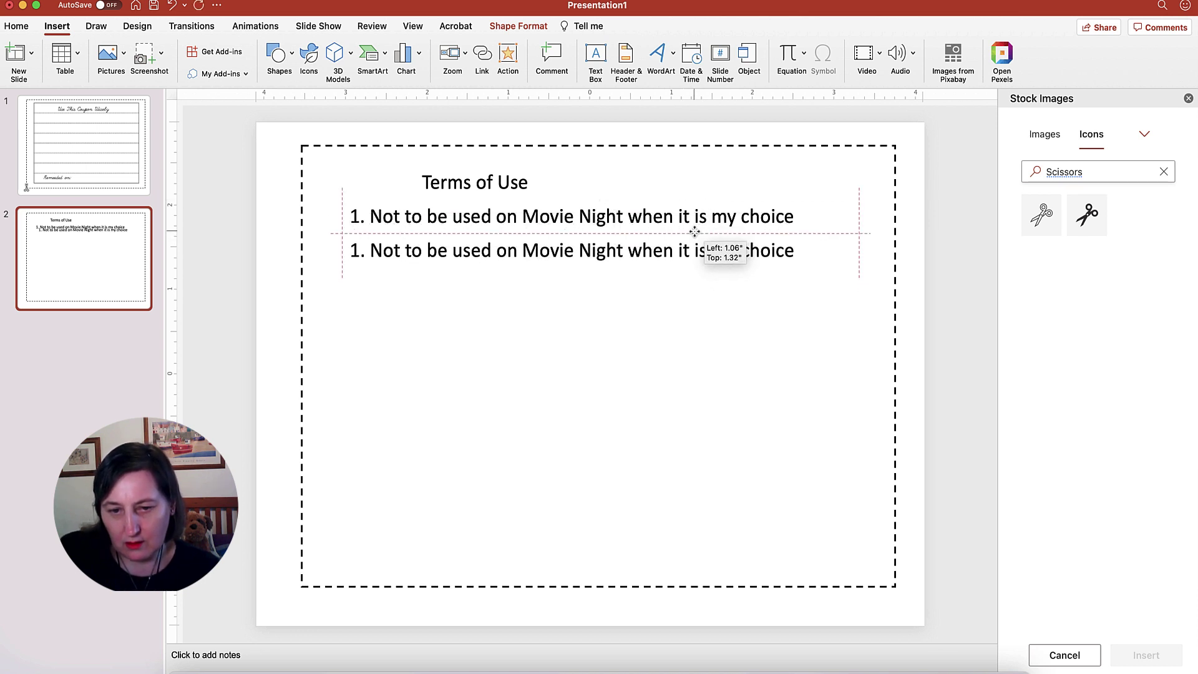
click(360, 252)
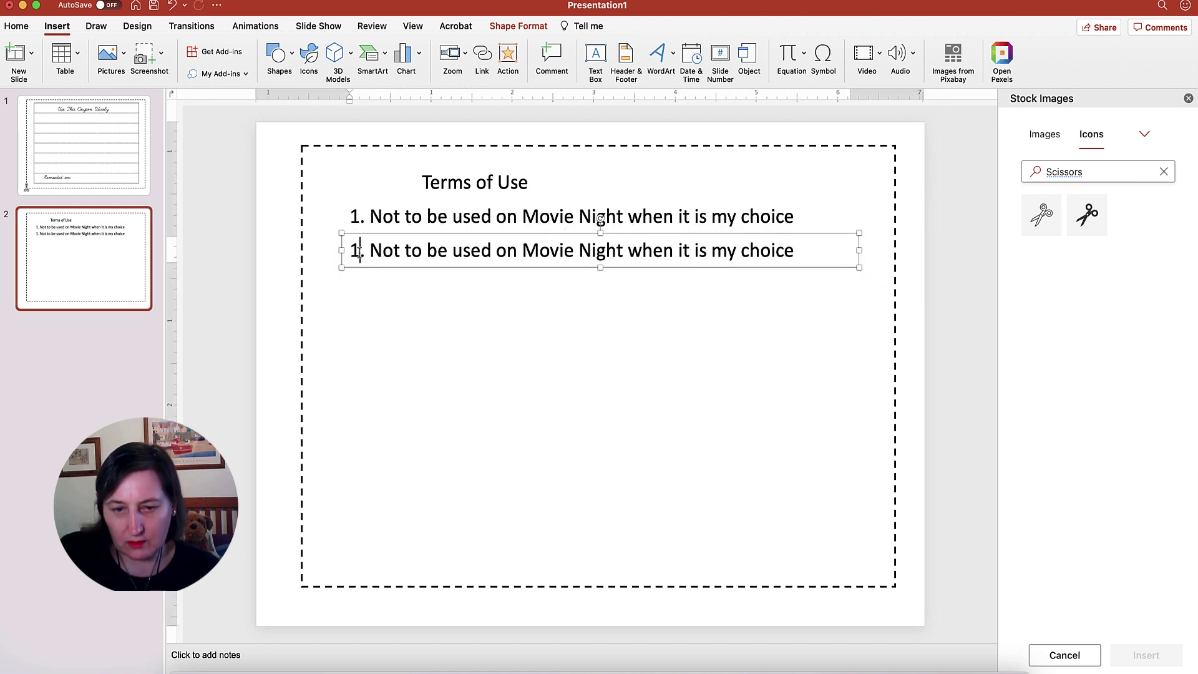
key(BackSpace)
text(3)
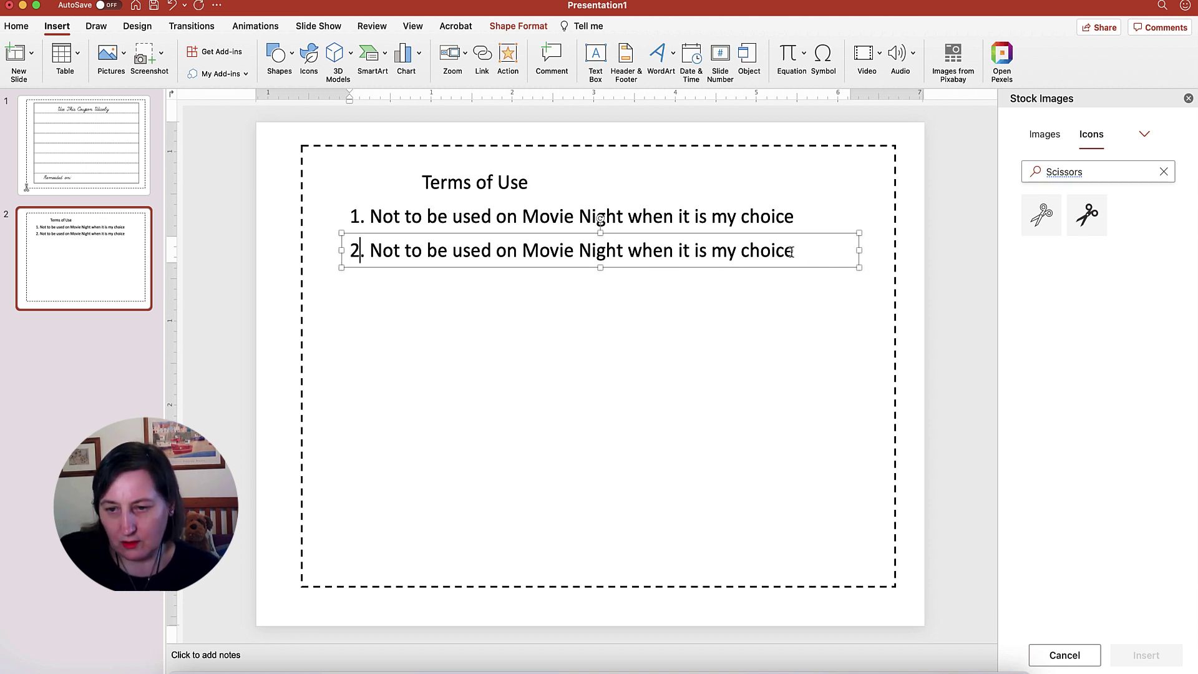
drag(793, 251, 370, 251)
text(Can )
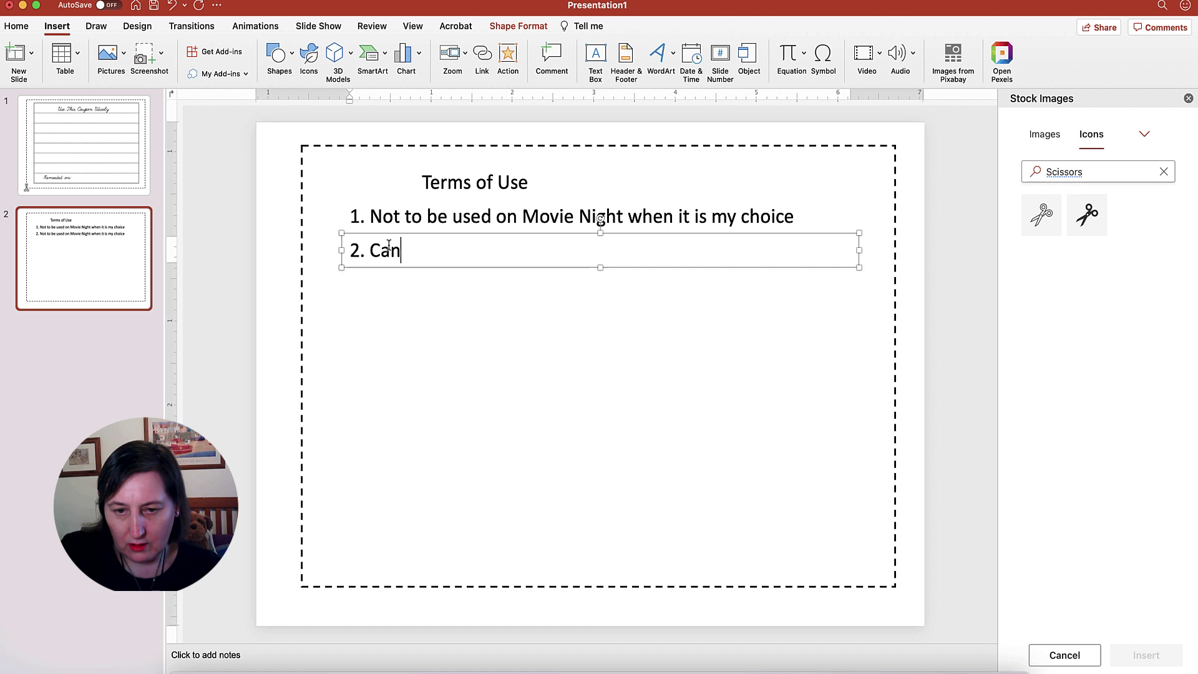
text(only)
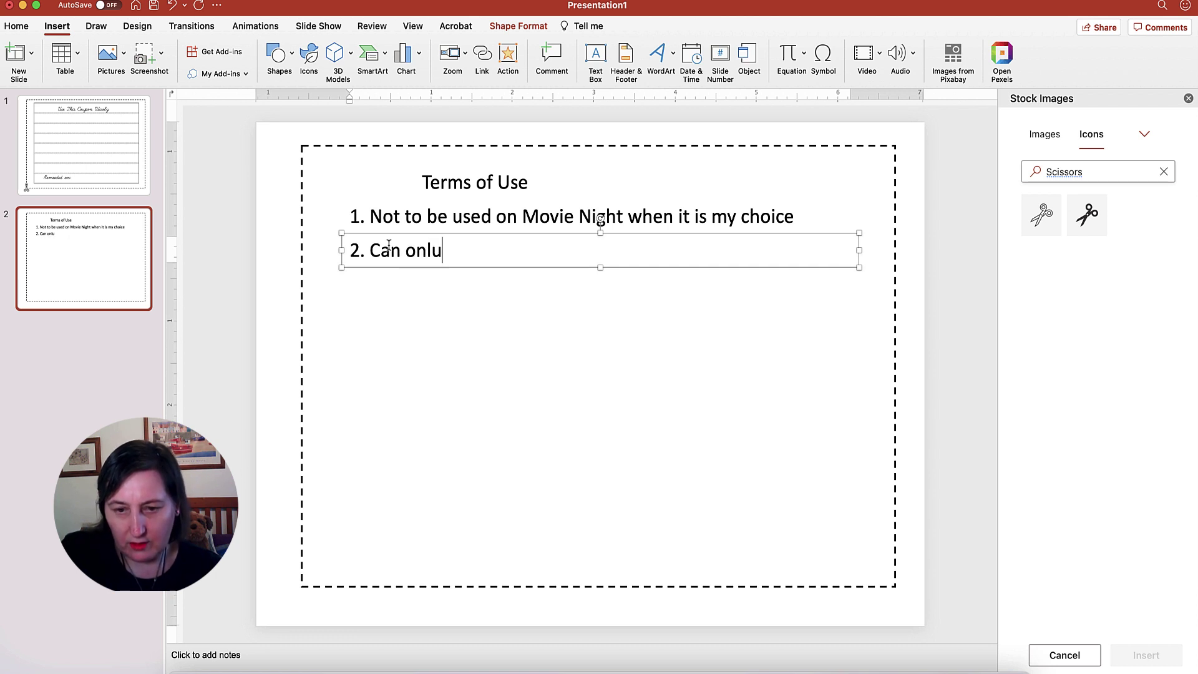
text( be used if t)
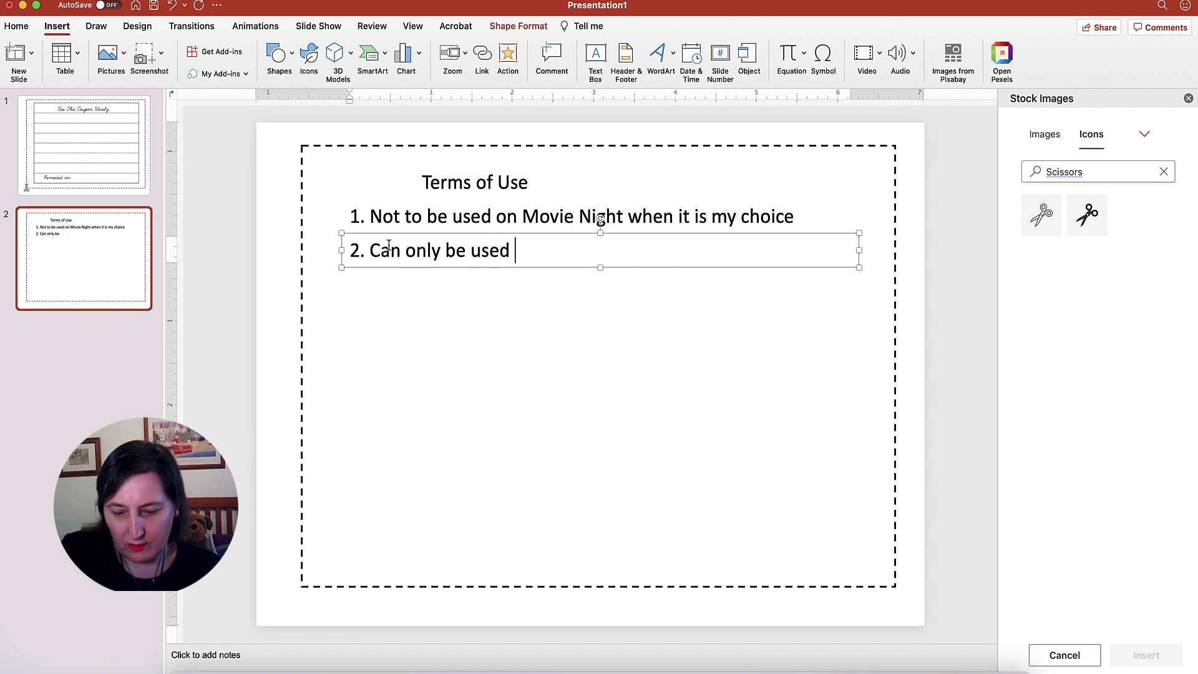
text(he bin)
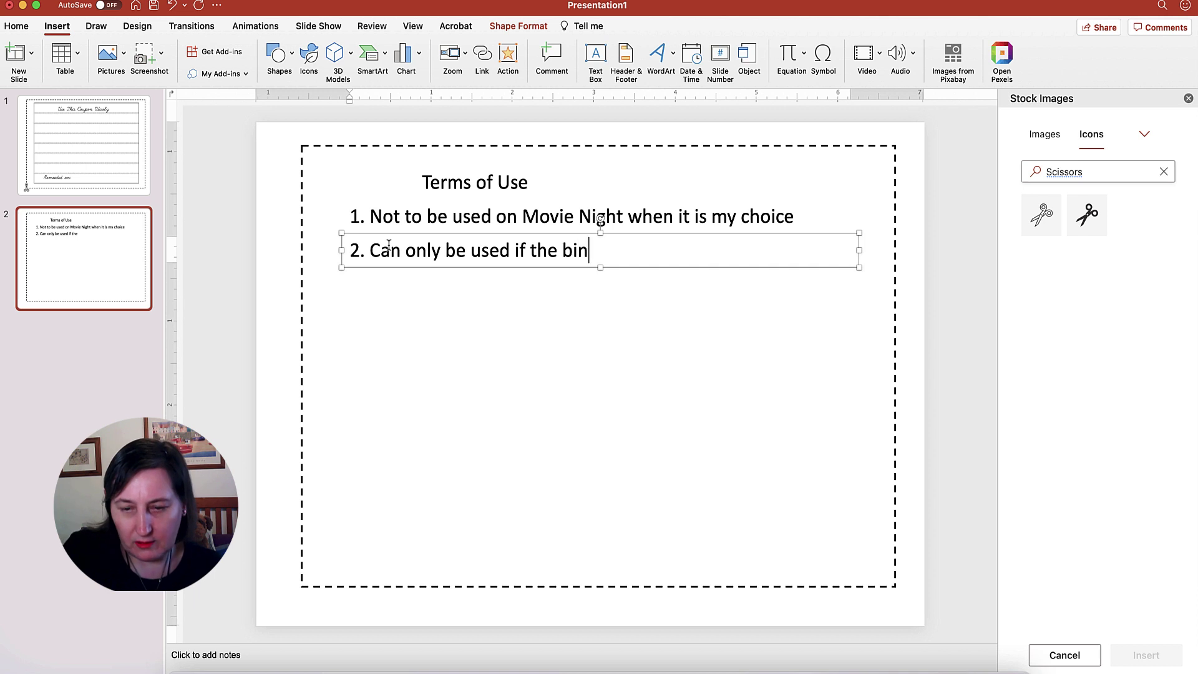
text(s have )
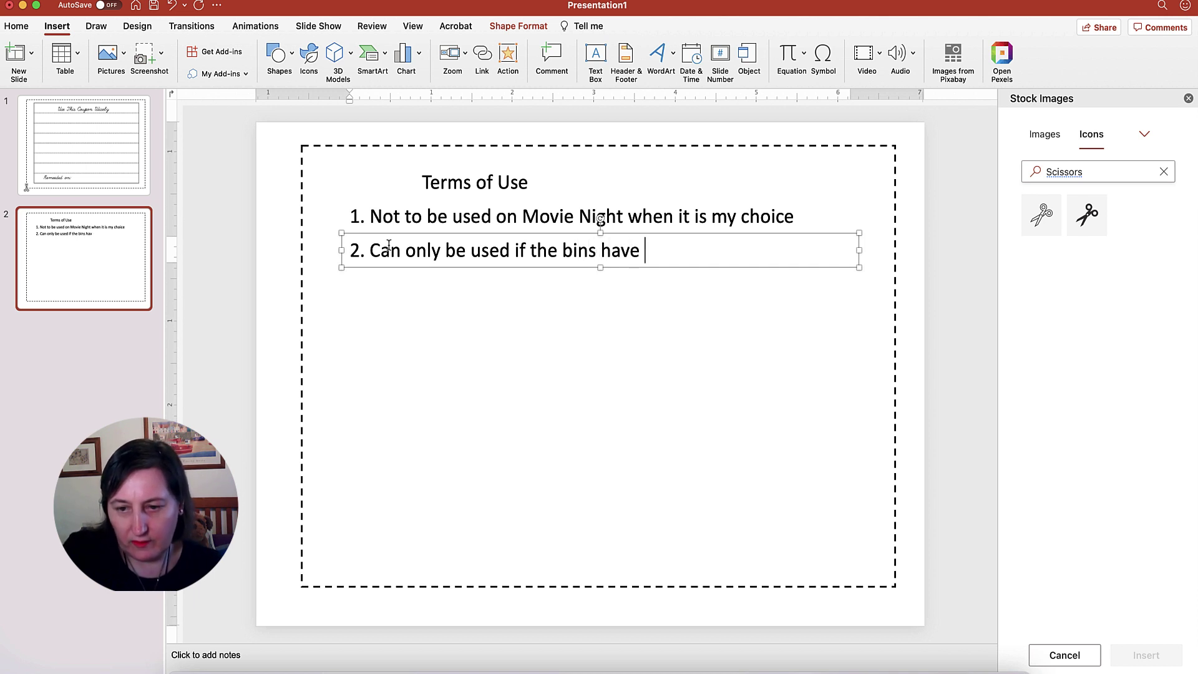
text(been taken )
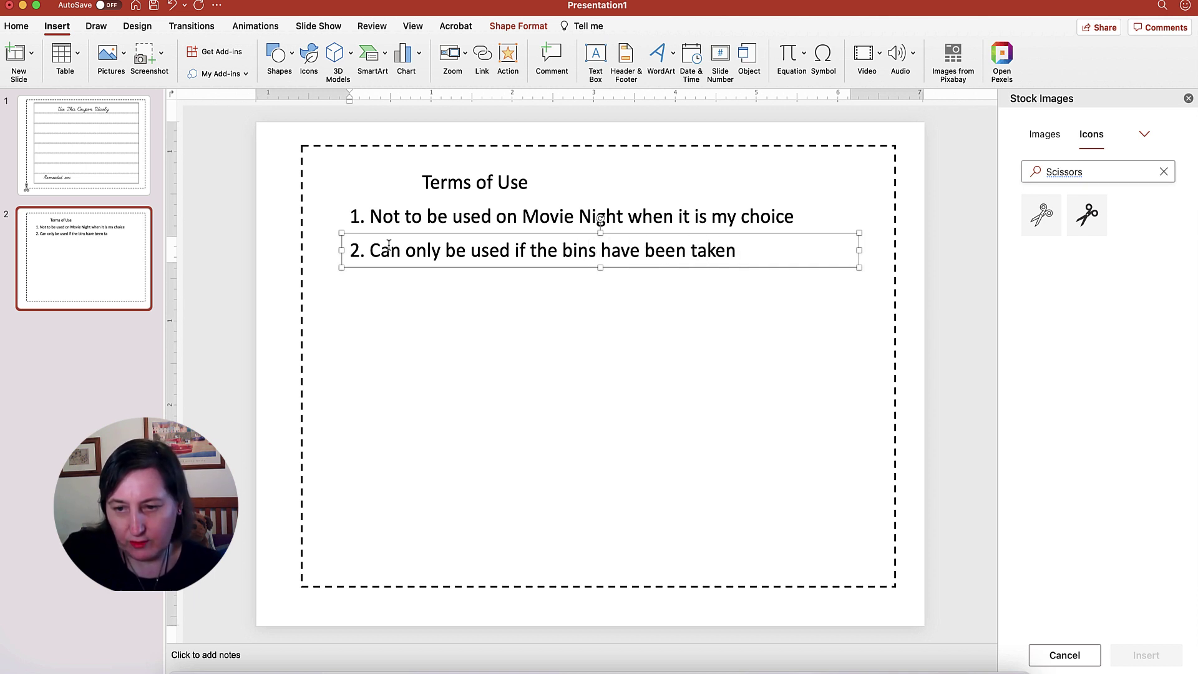
text(out for a )
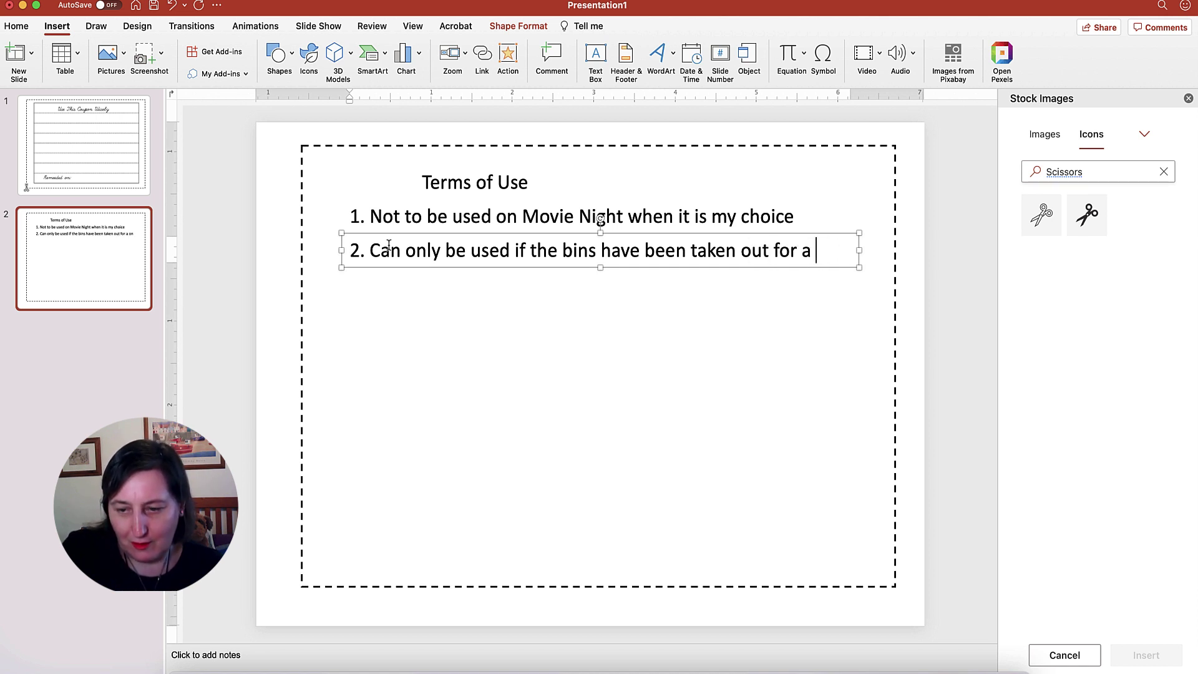
text(month.)
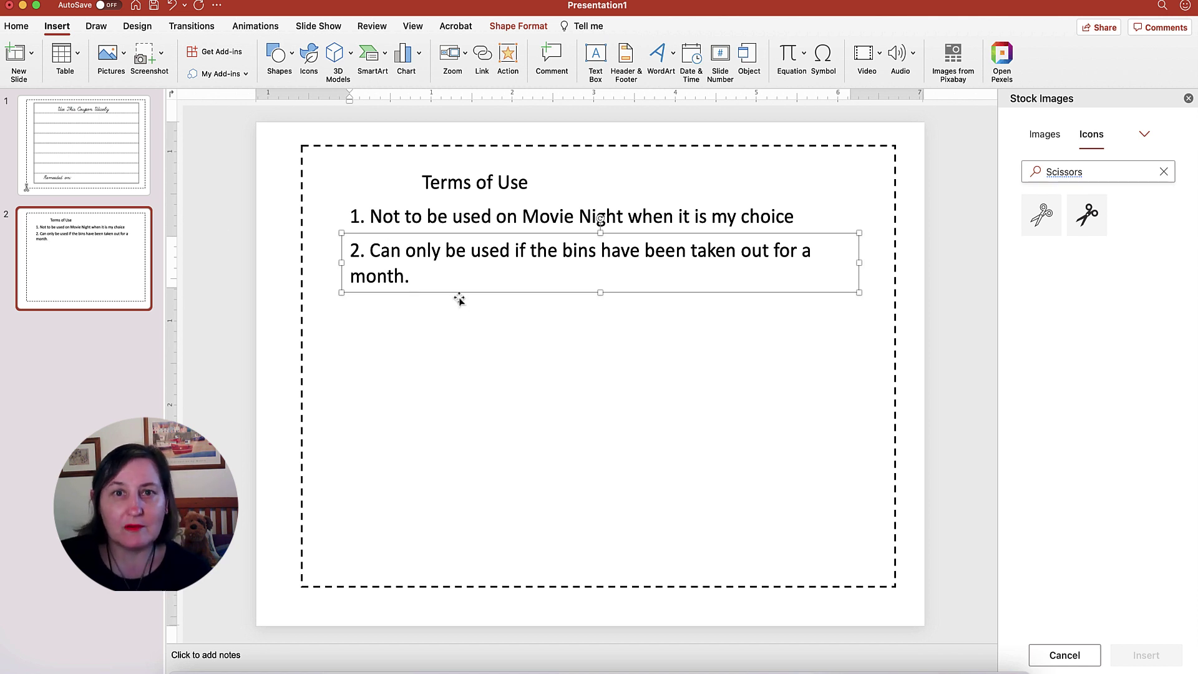
click(123, 143)
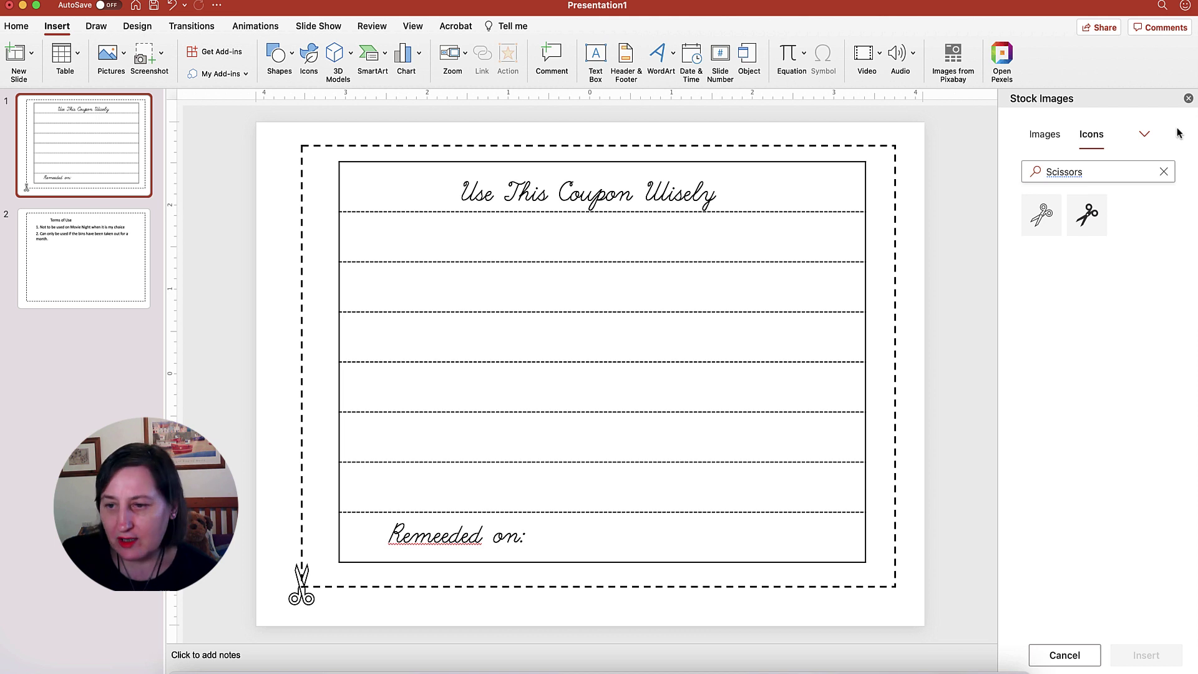
Insert the two-solid-hearts icon and place it at the table's lower right.
click(1101, 176)
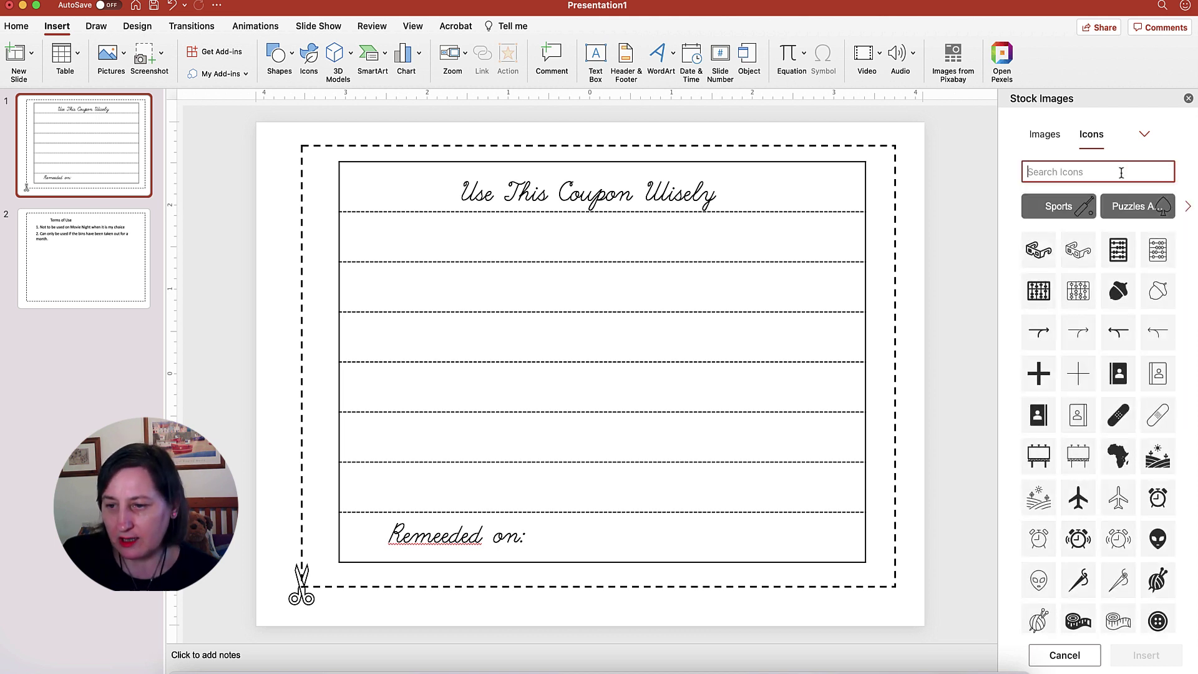
text(heart)
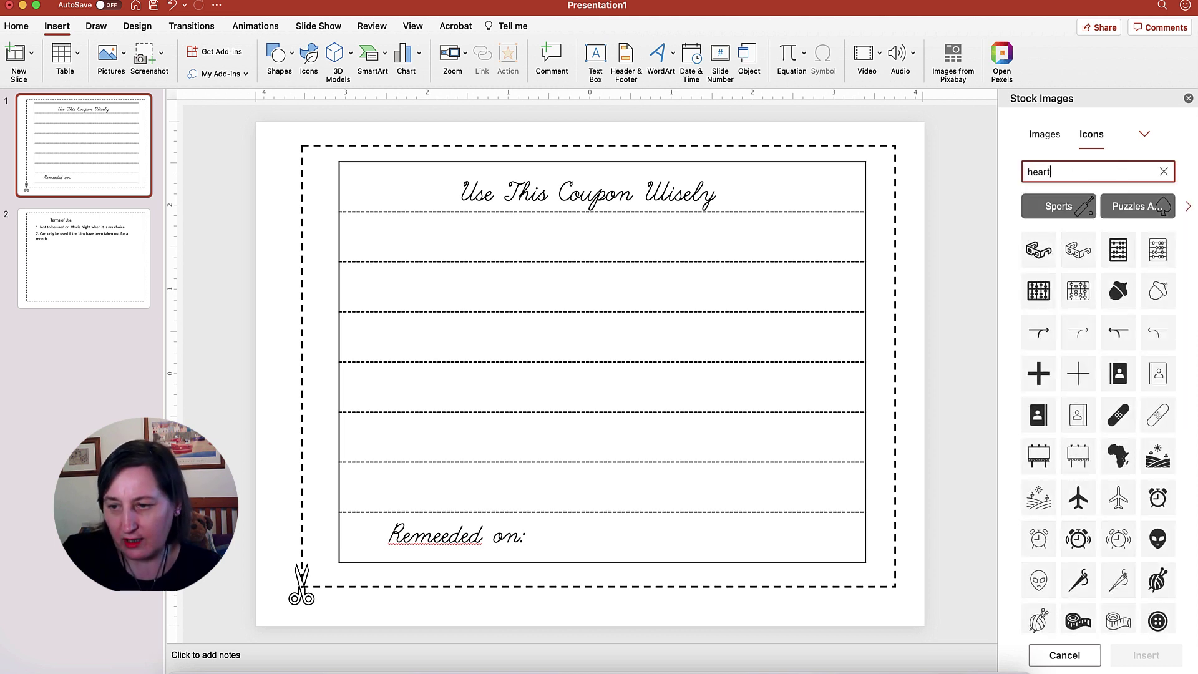
text(s)
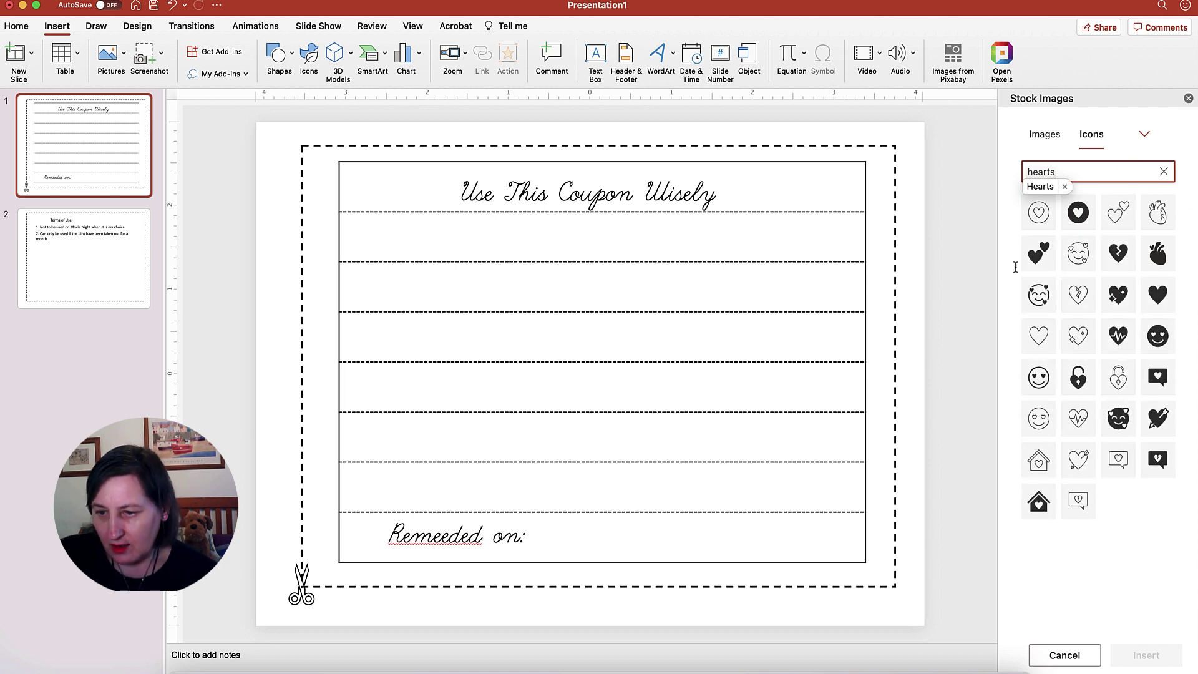
click(1042, 254)
click(1145, 655)
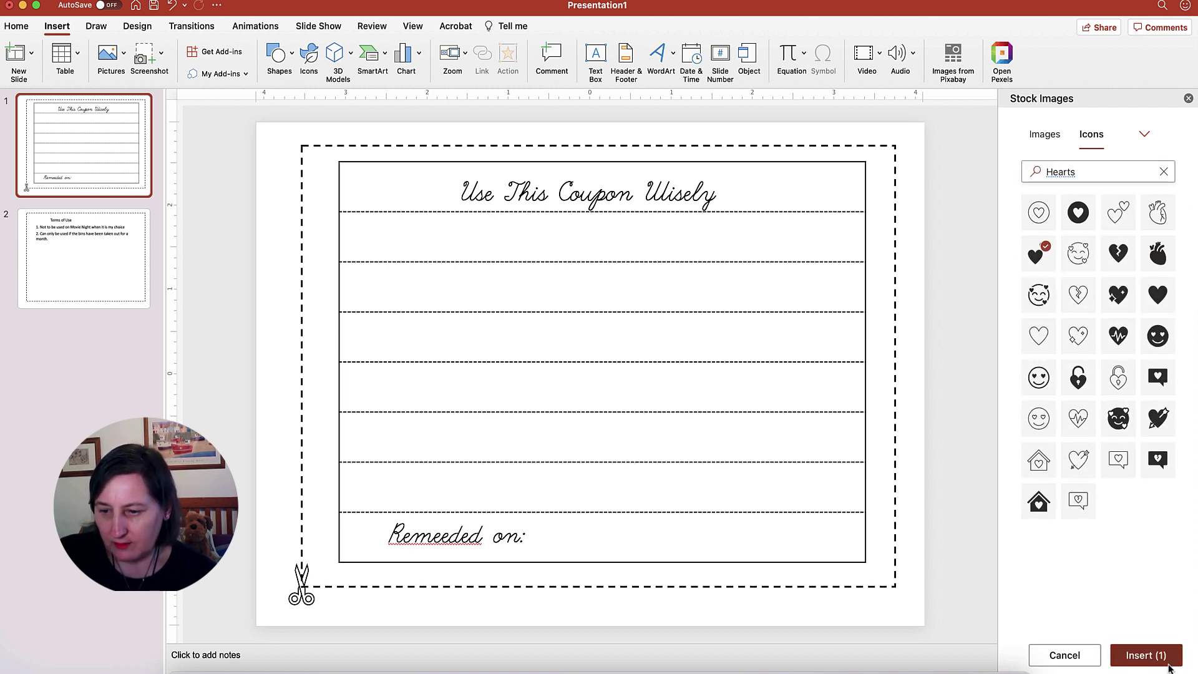
drag(606, 364, 848, 450)
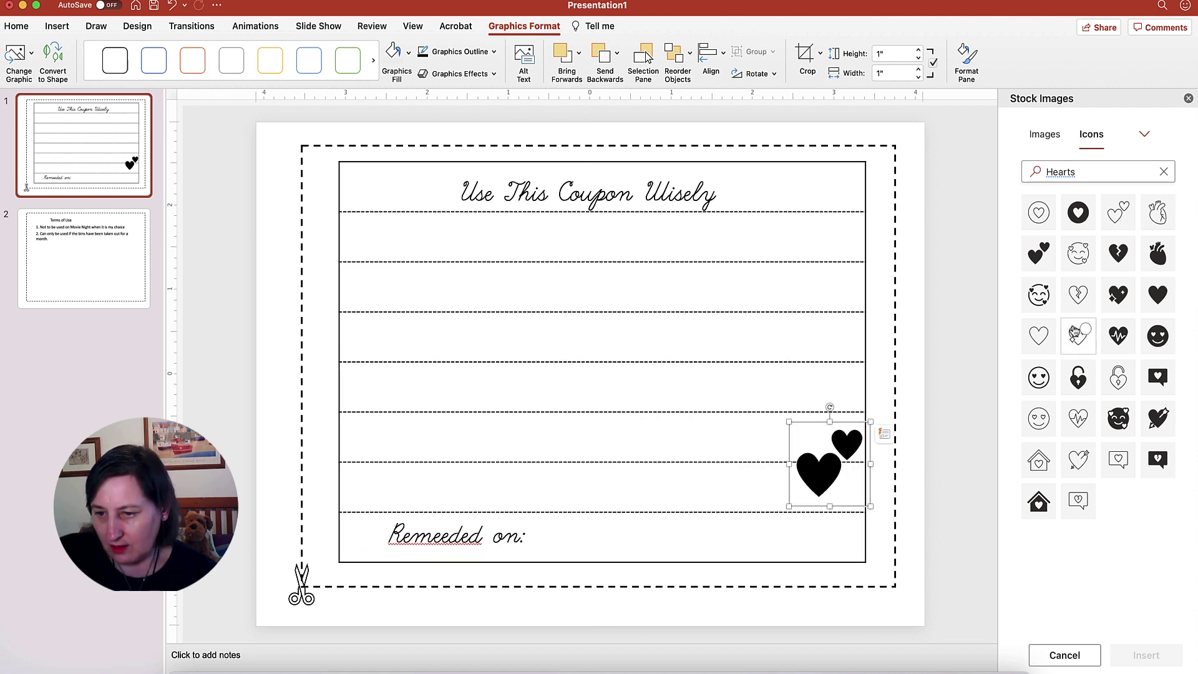
Insert the outline heart, shrink and tilt it, and set it left of the heading.
click(1041, 333)
click(1157, 654)
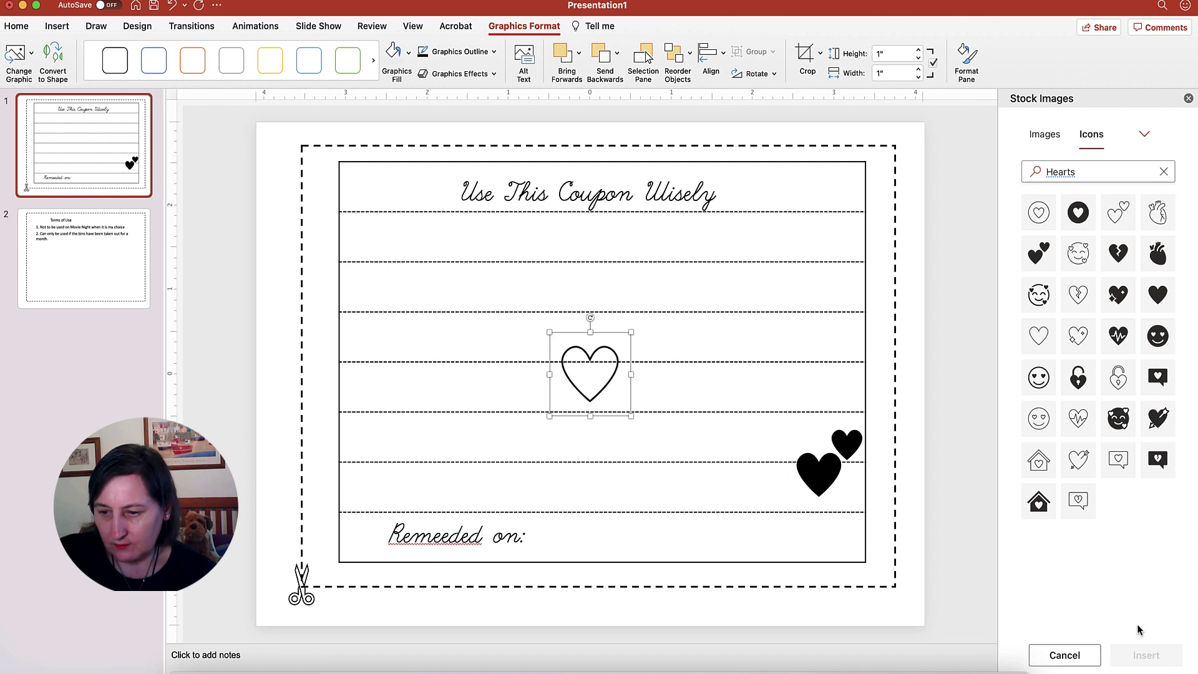
mouse_move(605, 333)
mouse_down()
mouse_move(442, 191)
mouse_move(404, 173)
mouse_up()
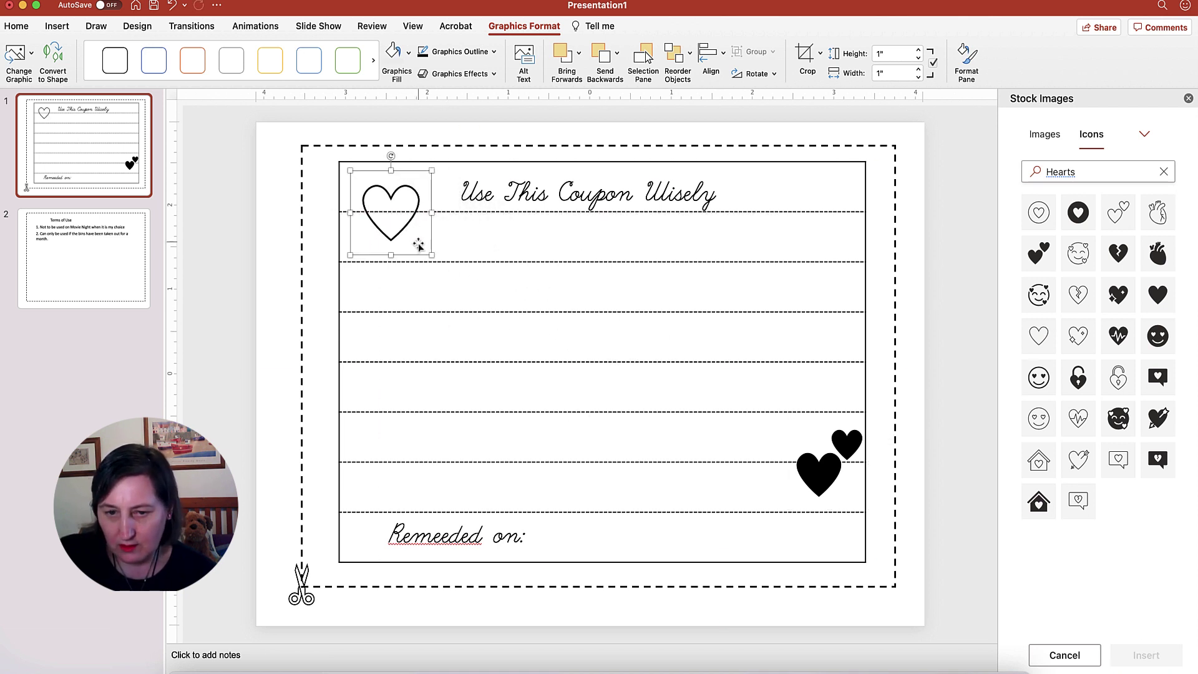
drag(426, 250, 412, 234)
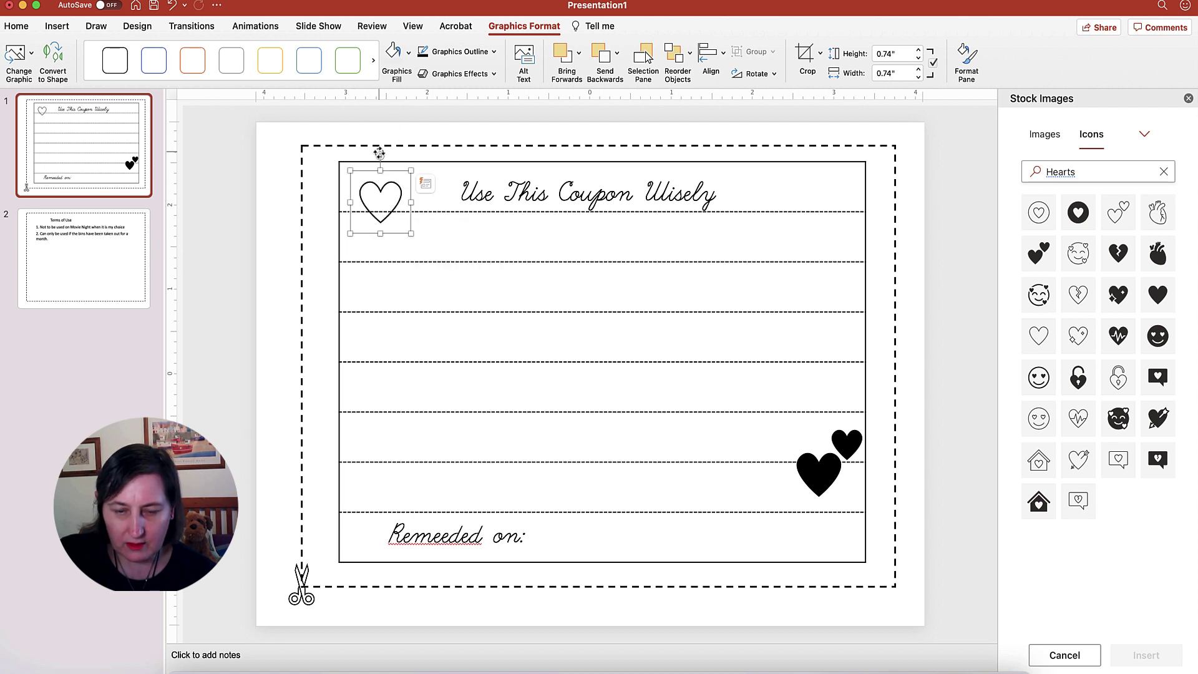
drag(380, 156, 368, 156)
click(404, 218)
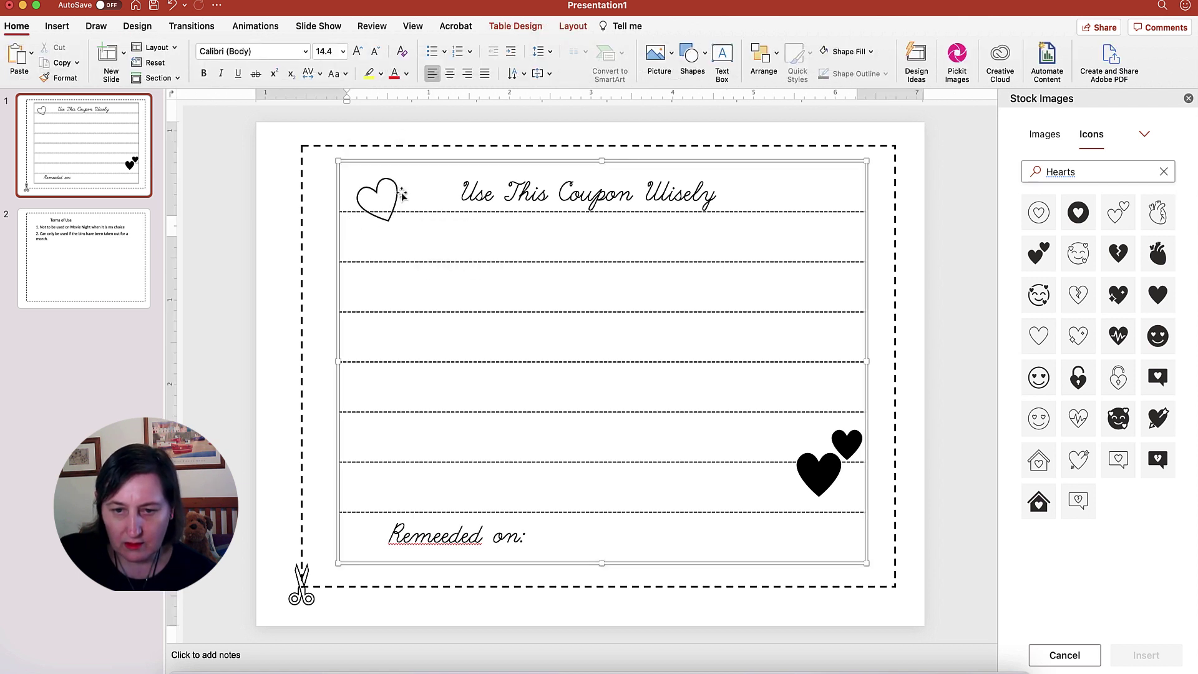
click(403, 194)
drag(403, 191, 404, 175)
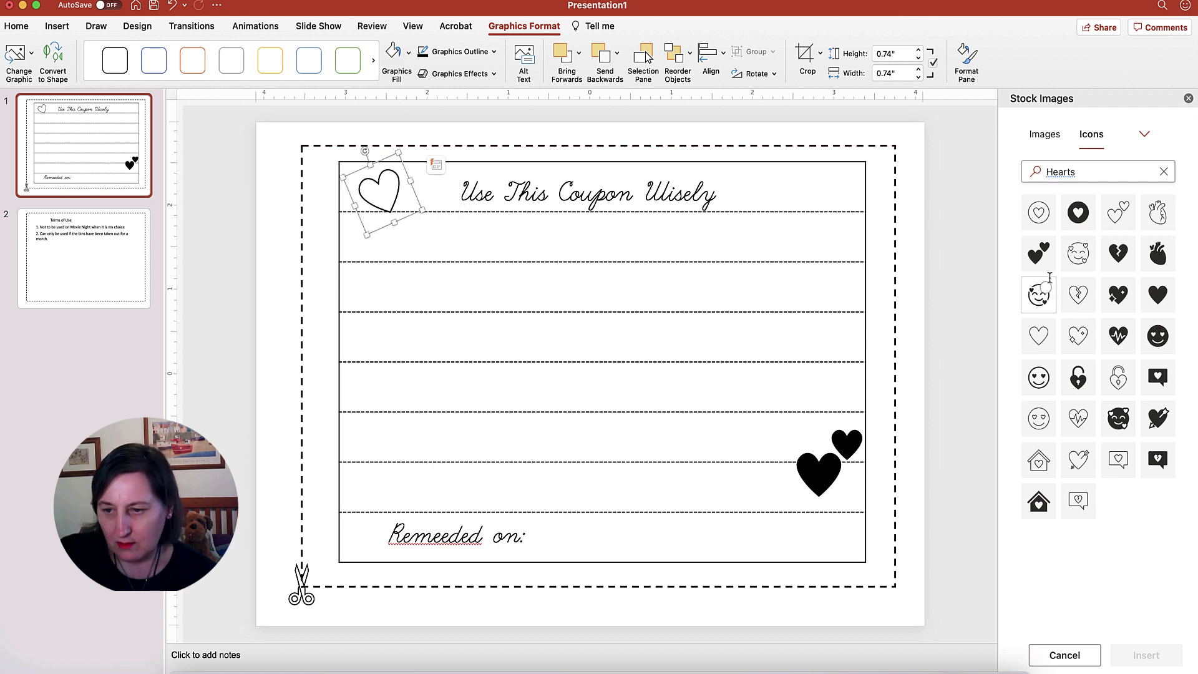
Insert the arrow-pierced heart, tilt it and place it at the heading's top right.
click(1078, 462)
click(1168, 660)
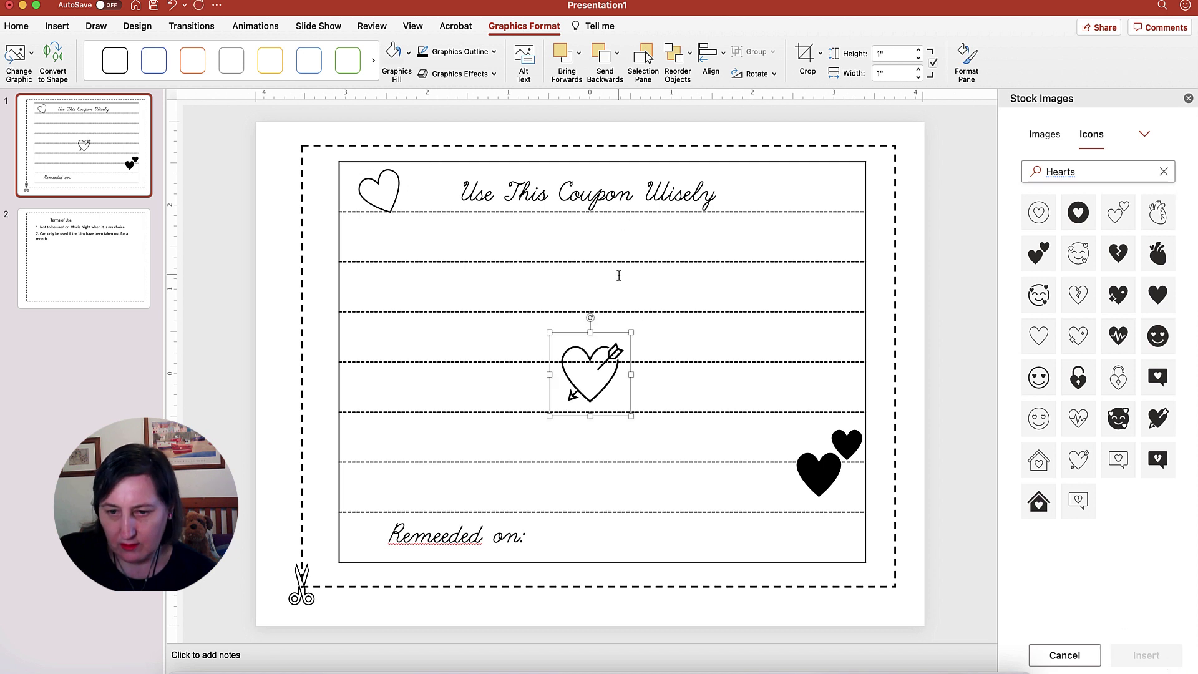
drag(592, 317, 617, 329)
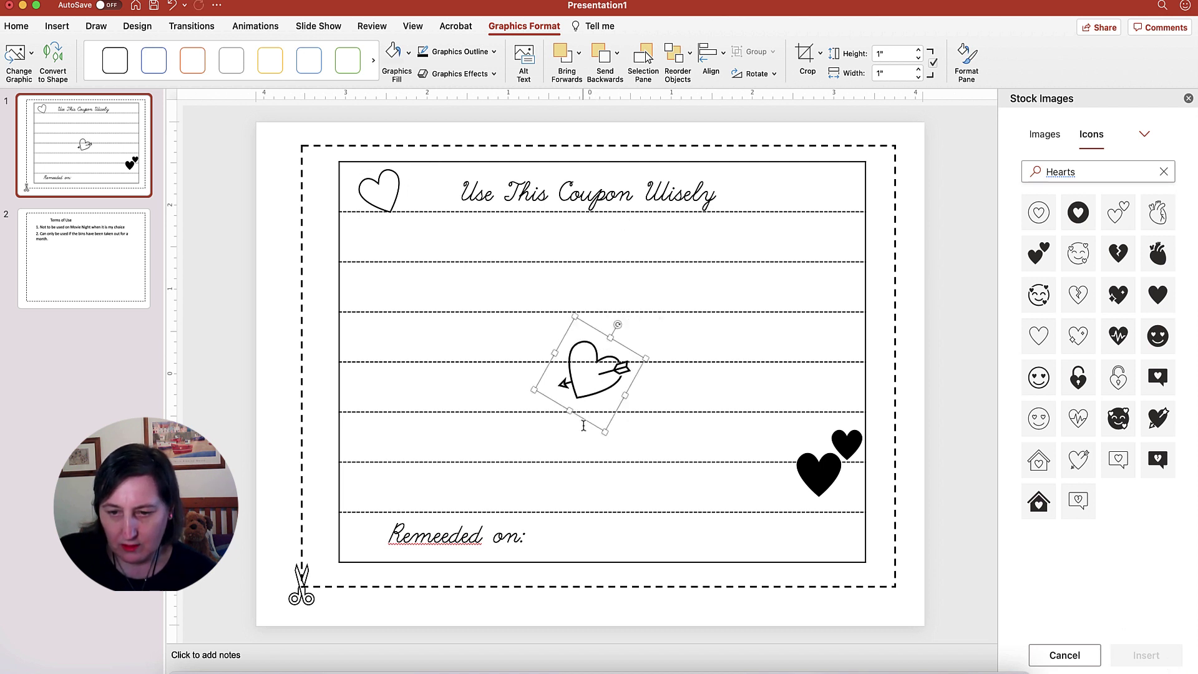
mouse_move(607, 430)
mouse_down()
mouse_move(824, 259)
mouse_move(814, 204)
mouse_up()
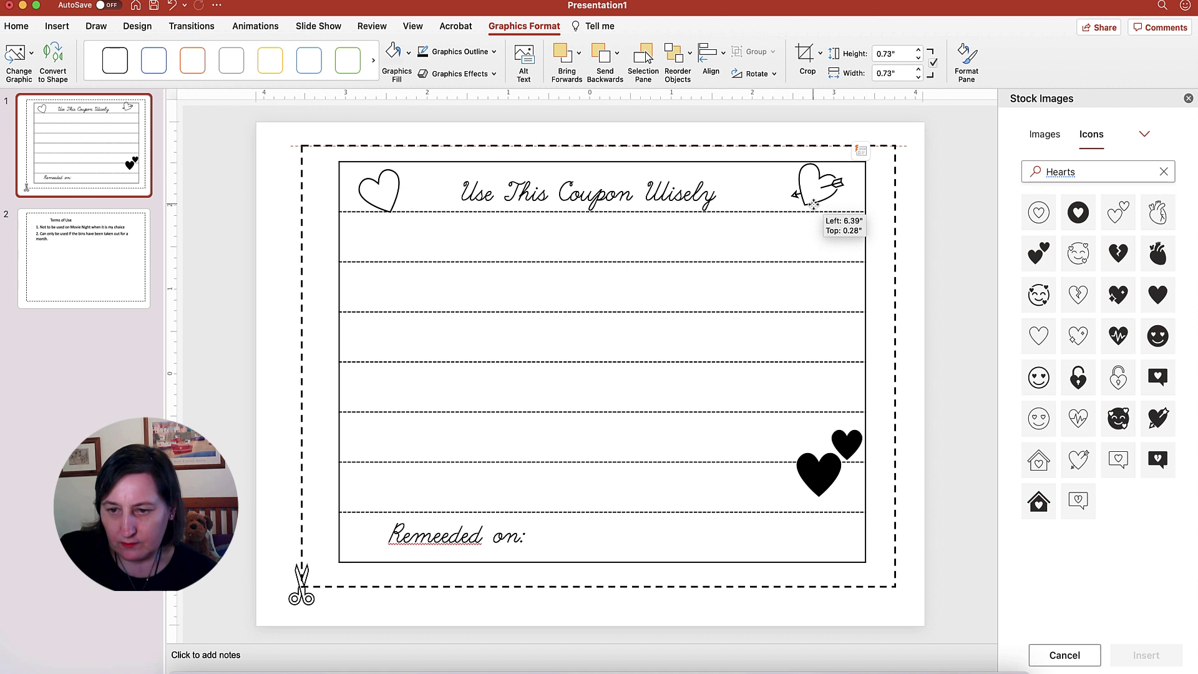
drag(813, 202, 816, 204)
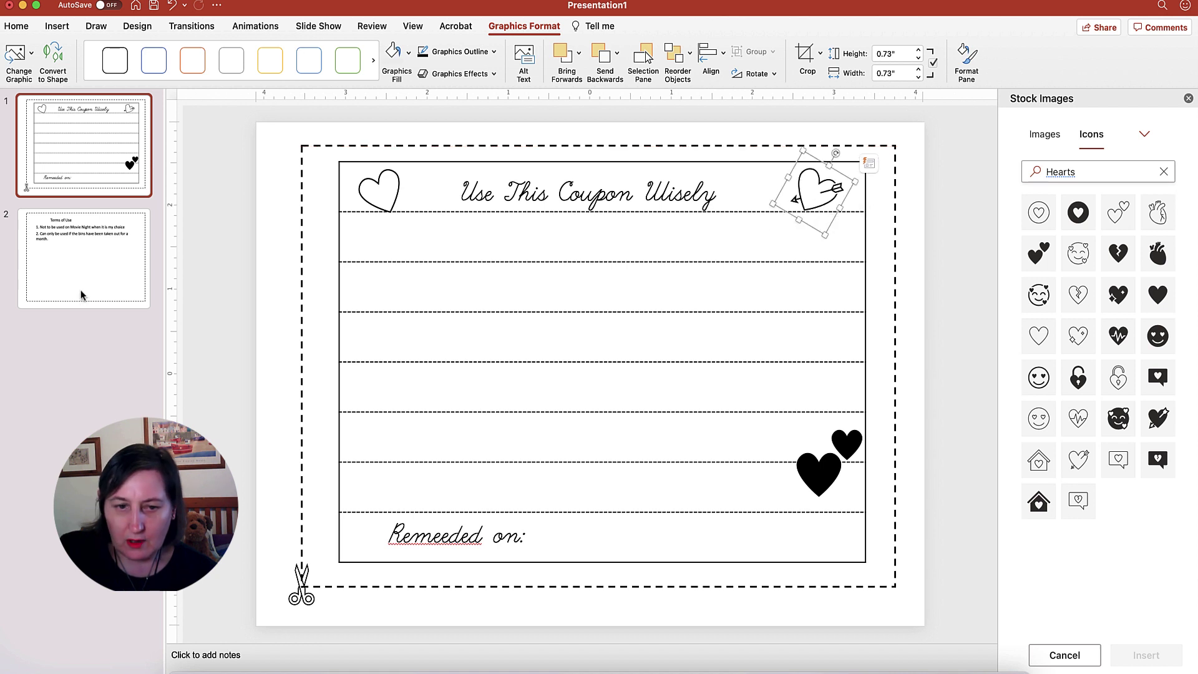
click(74, 297)
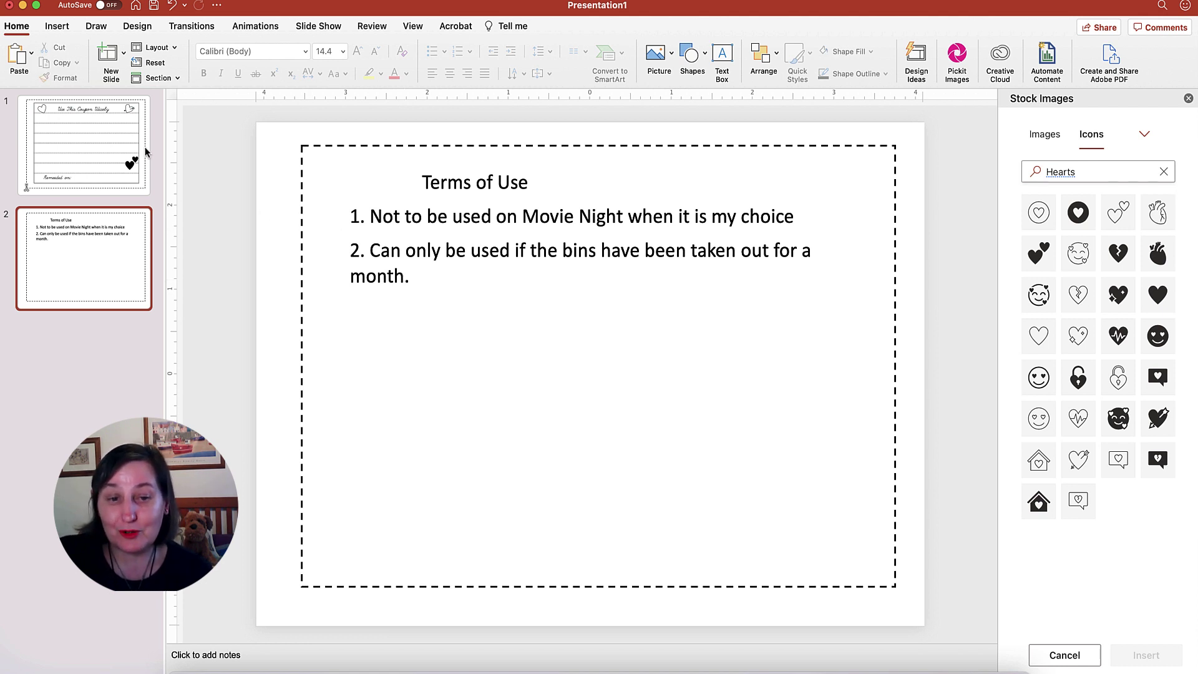
click(145, 151)
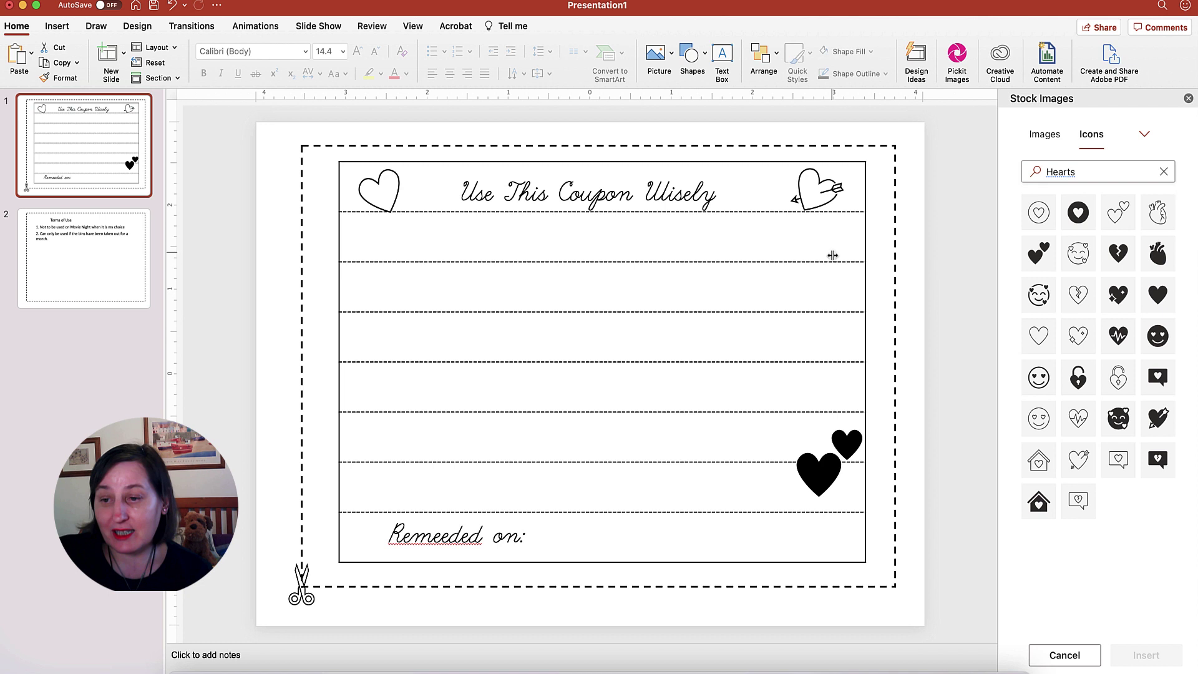
click(1126, 172)
key(Return)
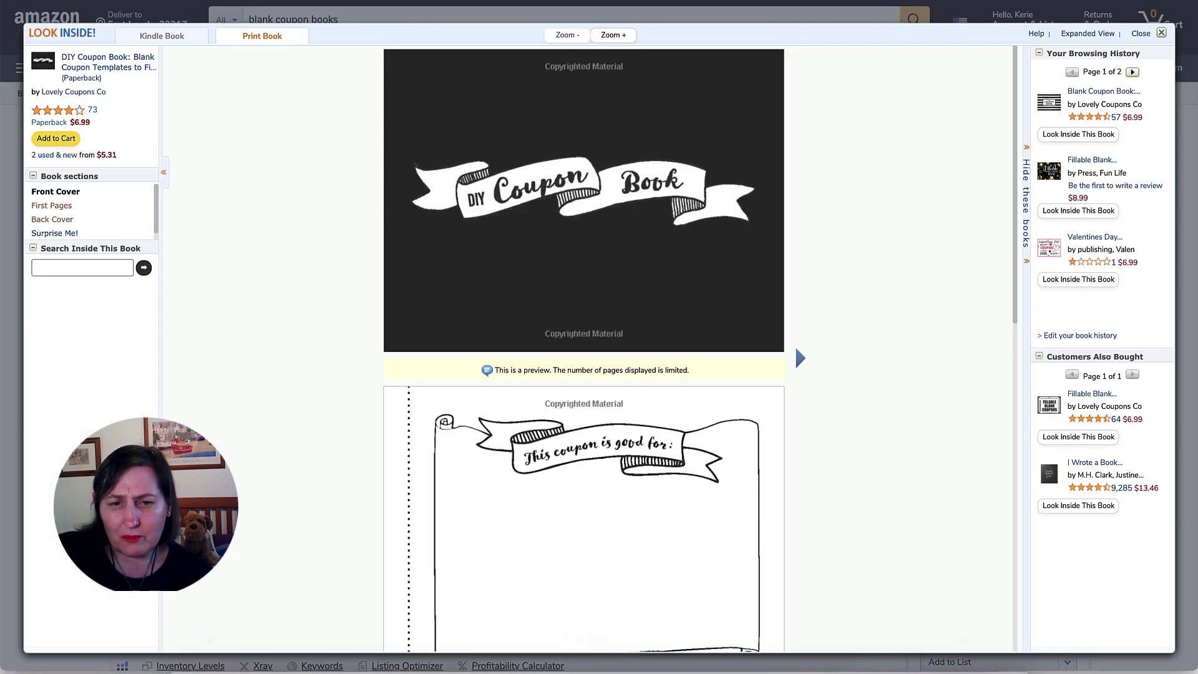
click(1160, 33)
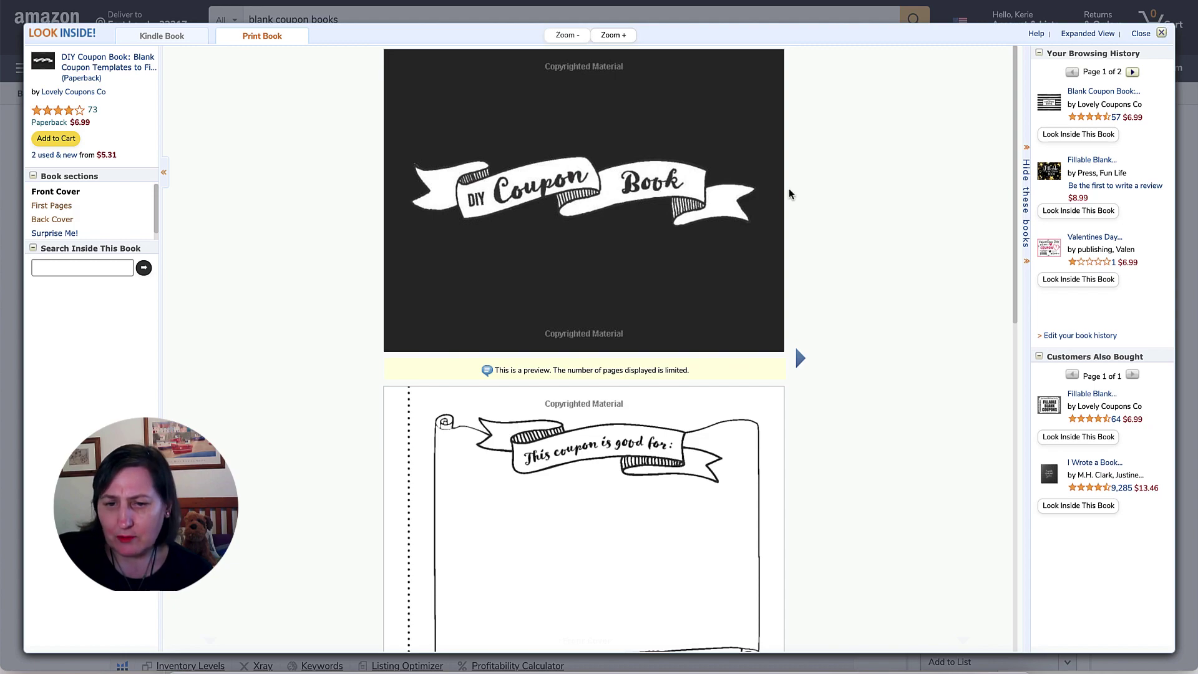
scroll(578, 255, down, 3)
scroll(578, 255, down, 5)
scroll(579, 256, down, 5)
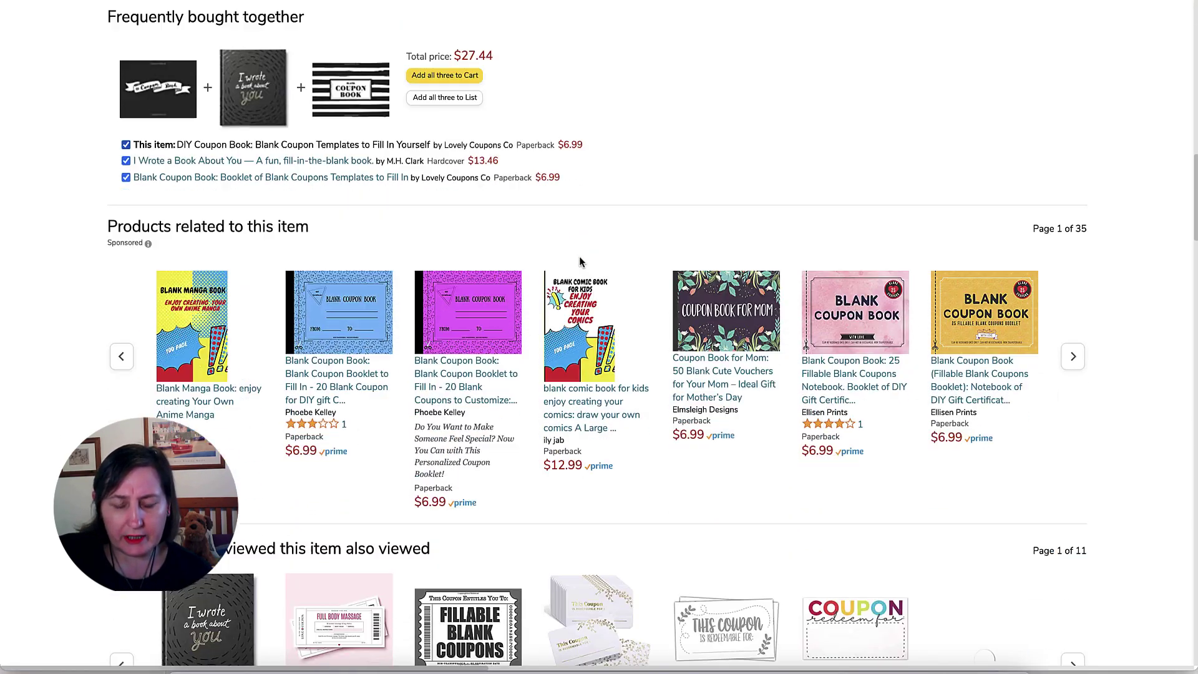
scroll(579, 256, down, 5)
scroll(579, 255, down, 5)
scroll(580, 262, down, 2)
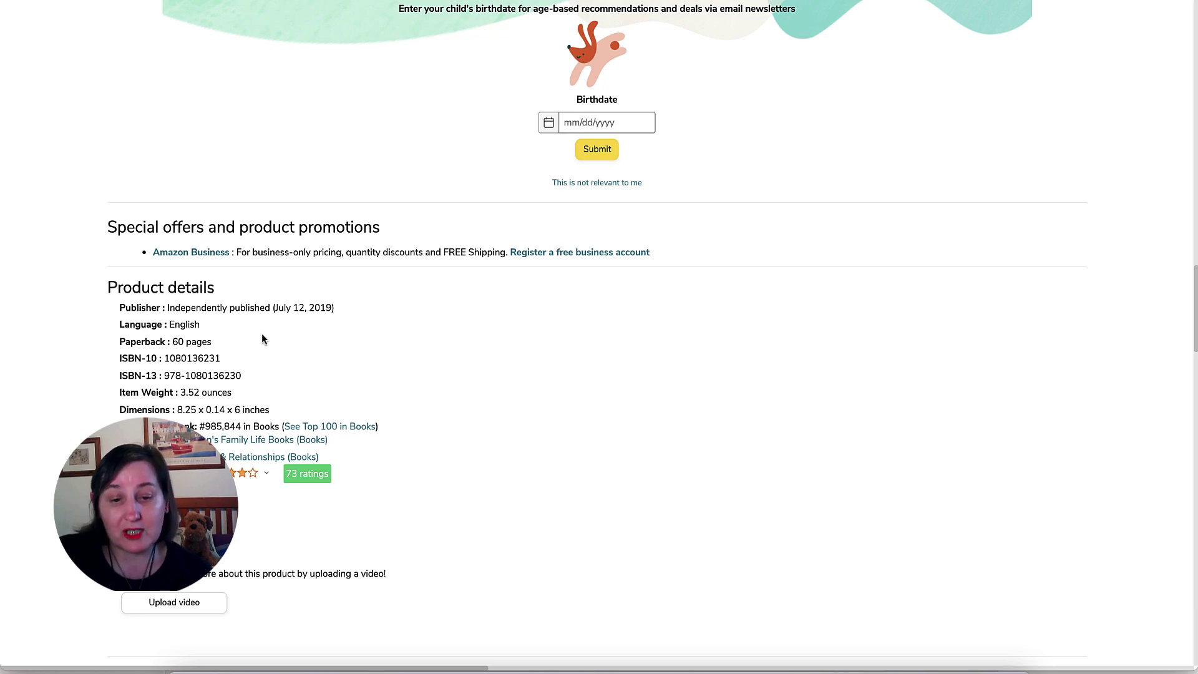
scroll(263, 334, up, 2)
scroll(263, 334, up, 5)
scroll(265, 337, up, 4)
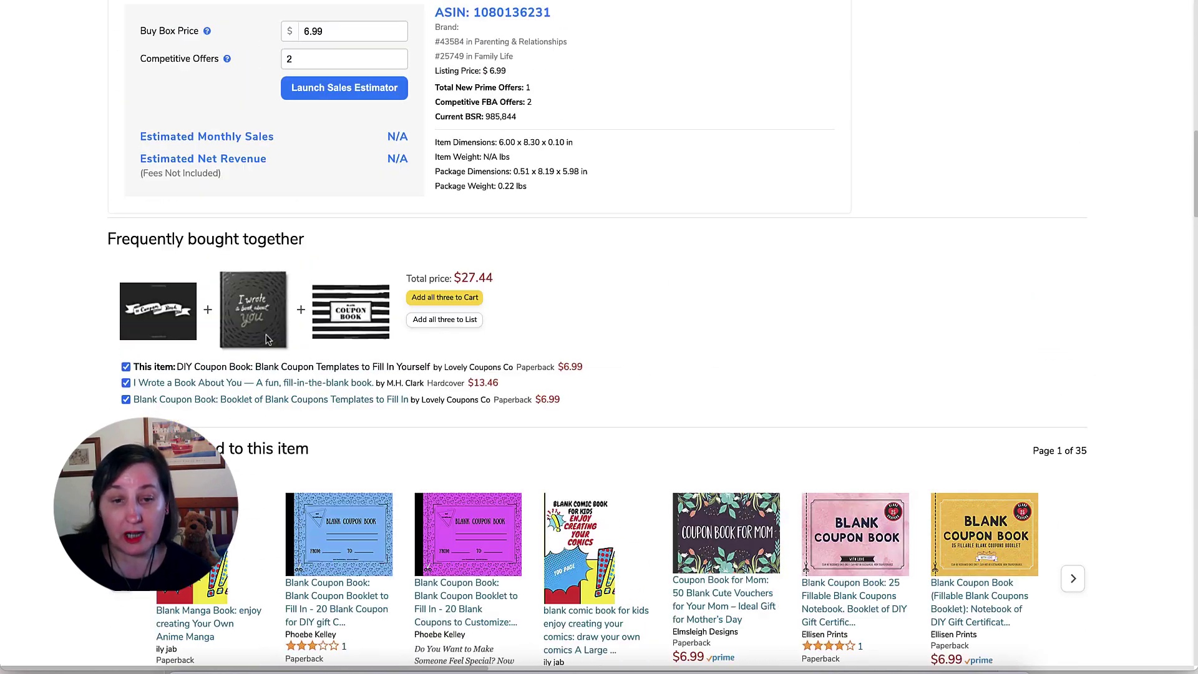
scroll(267, 340, up, 4)
scroll(267, 340, up, 2)
scroll(267, 340, up, 3)
scroll(267, 340, up, 3)
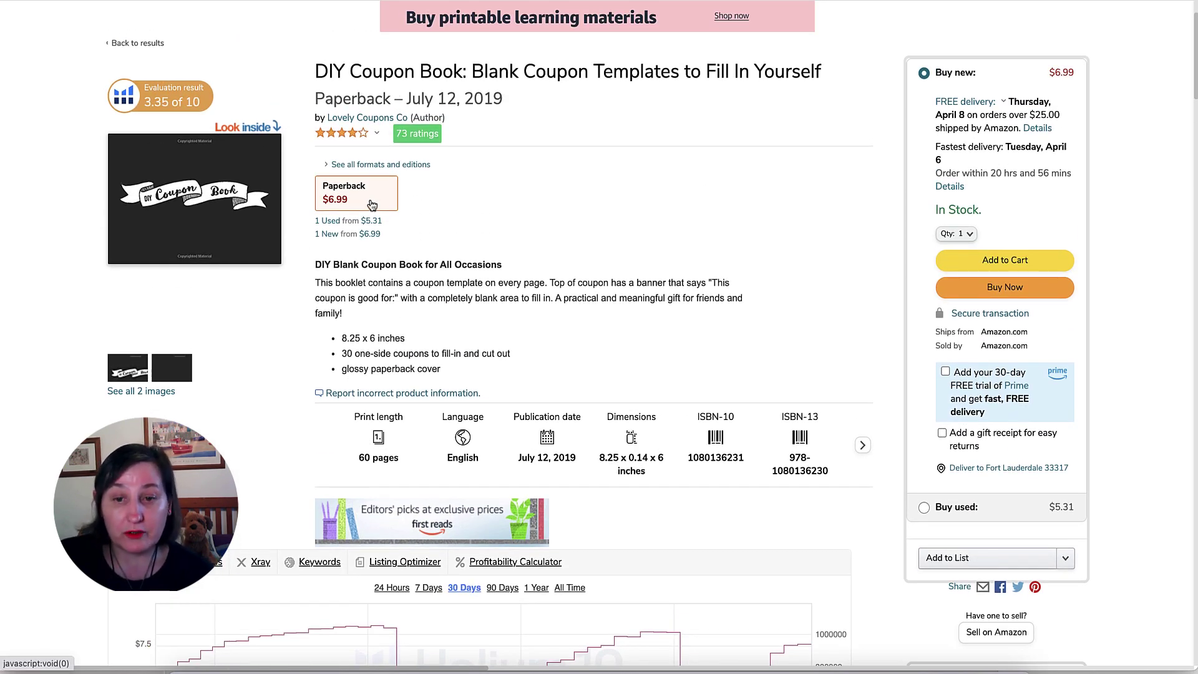
scroll(585, 206, down, 3)
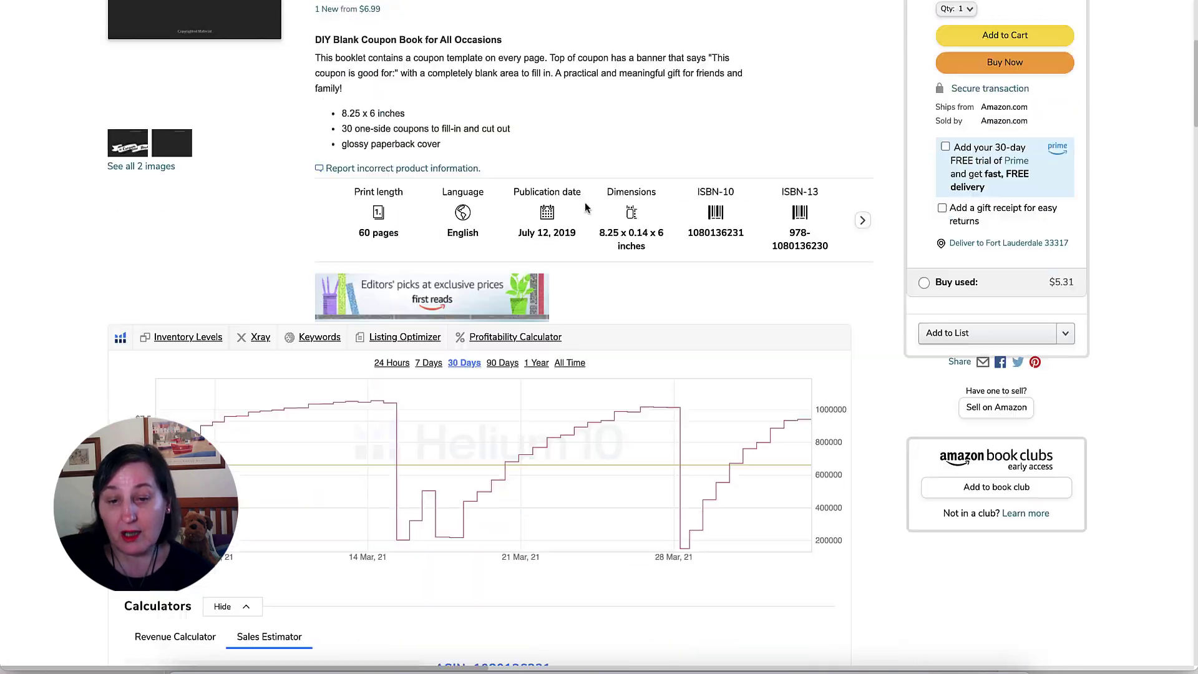
scroll(585, 206, down, 1)
scroll(585, 206, down, 3)
scroll(585, 208, down, 4)
scroll(579, 204, down, 3)
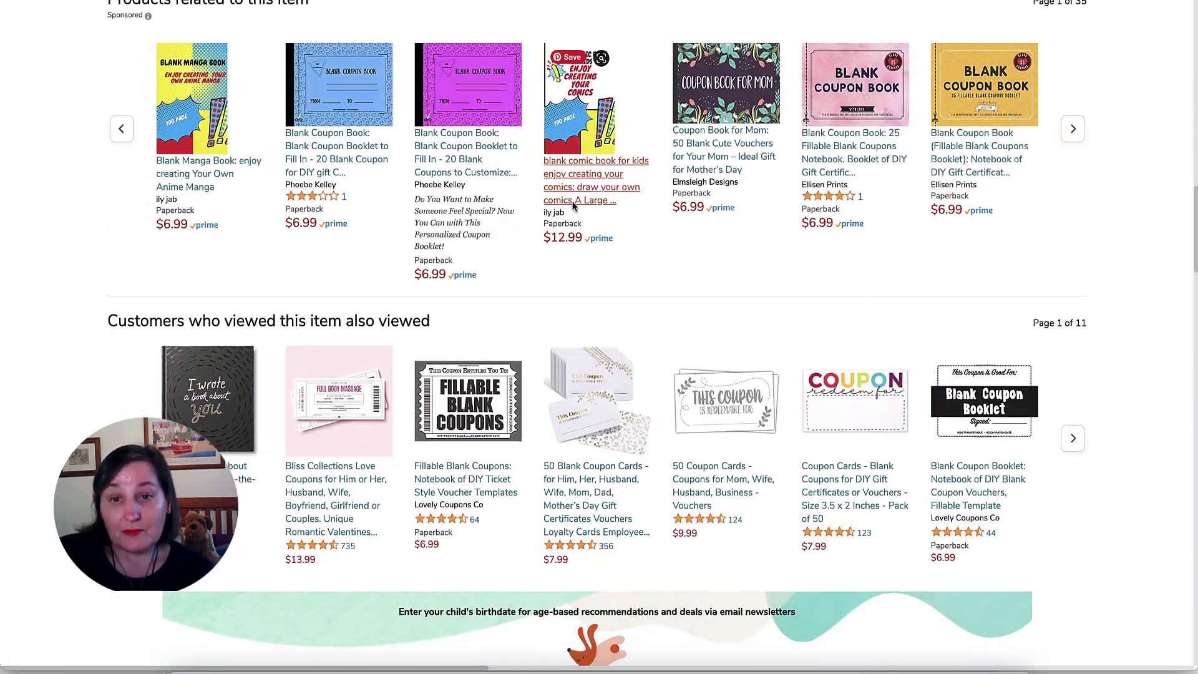
scroll(579, 203, up, 5)
scroll(574, 208, up, 5)
scroll(573, 209, up, 5)
scroll(574, 210, up, 2)
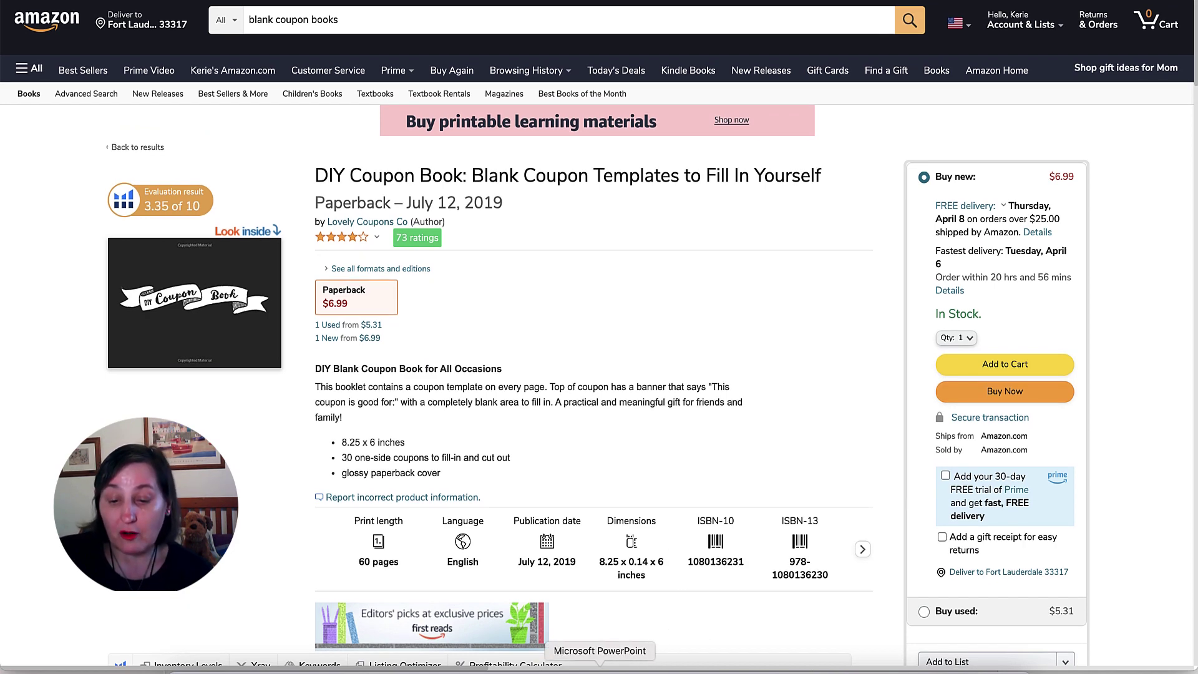
click(613, 658)
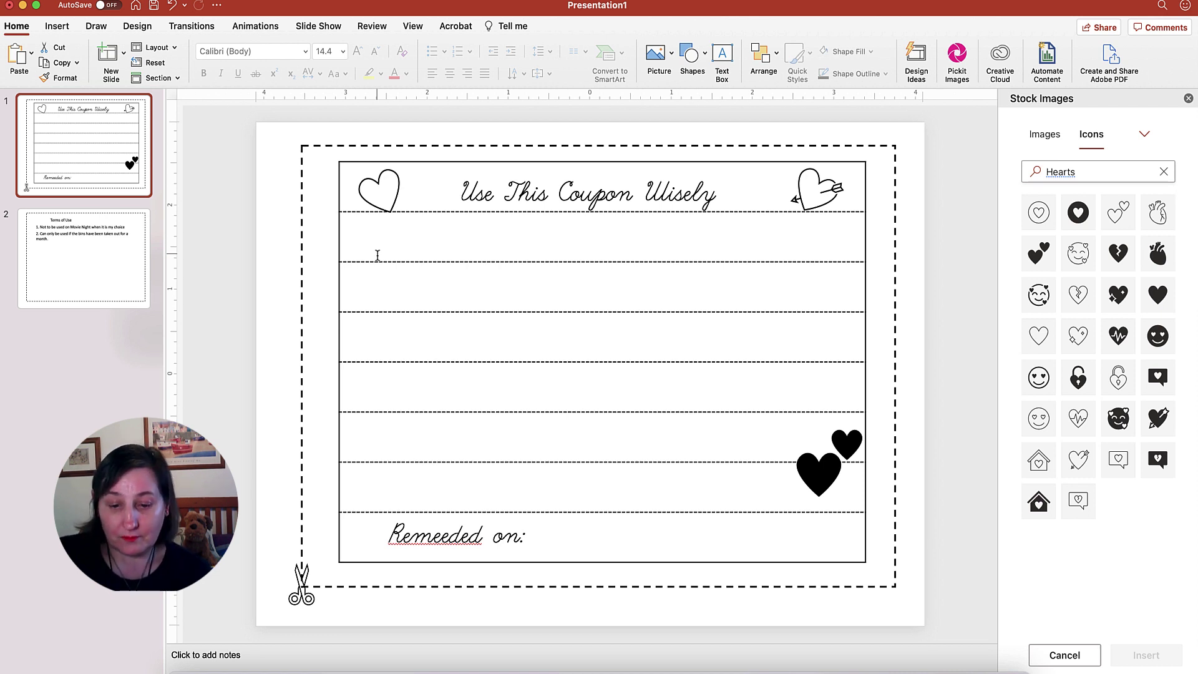
Retype the 'm' as 'd' and apply the 'Redeemed' spelling suggestion to the bottom label.
click(439, 528)
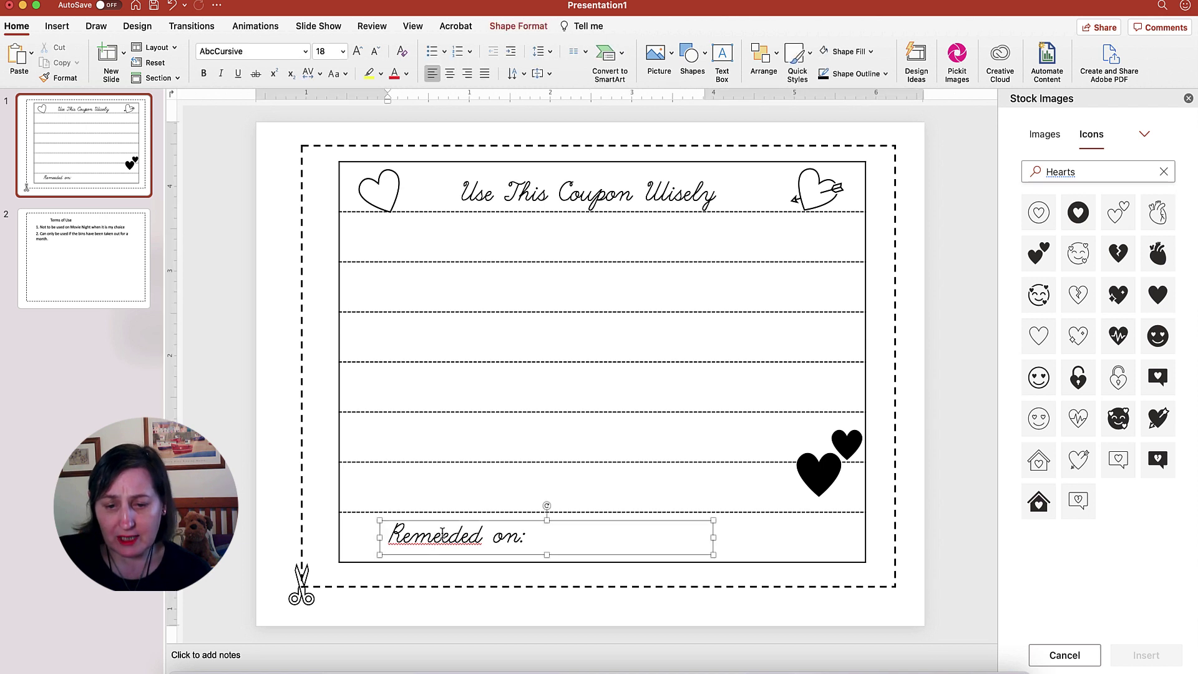
right_click(443, 531)
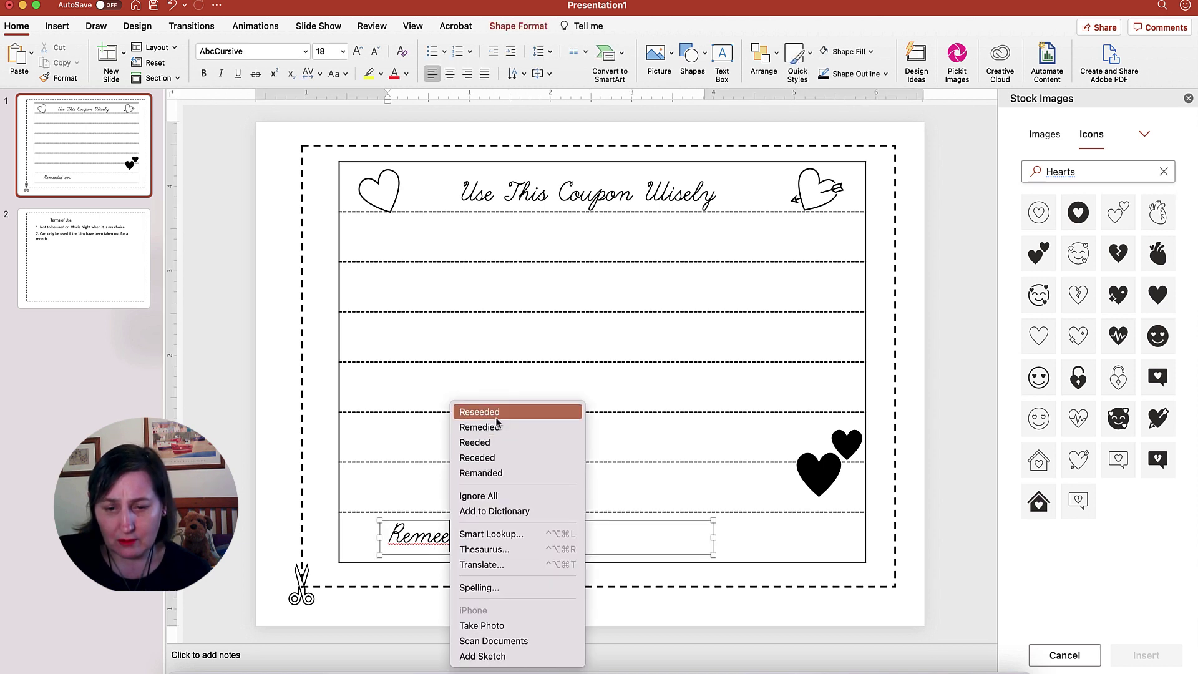
click(428, 536)
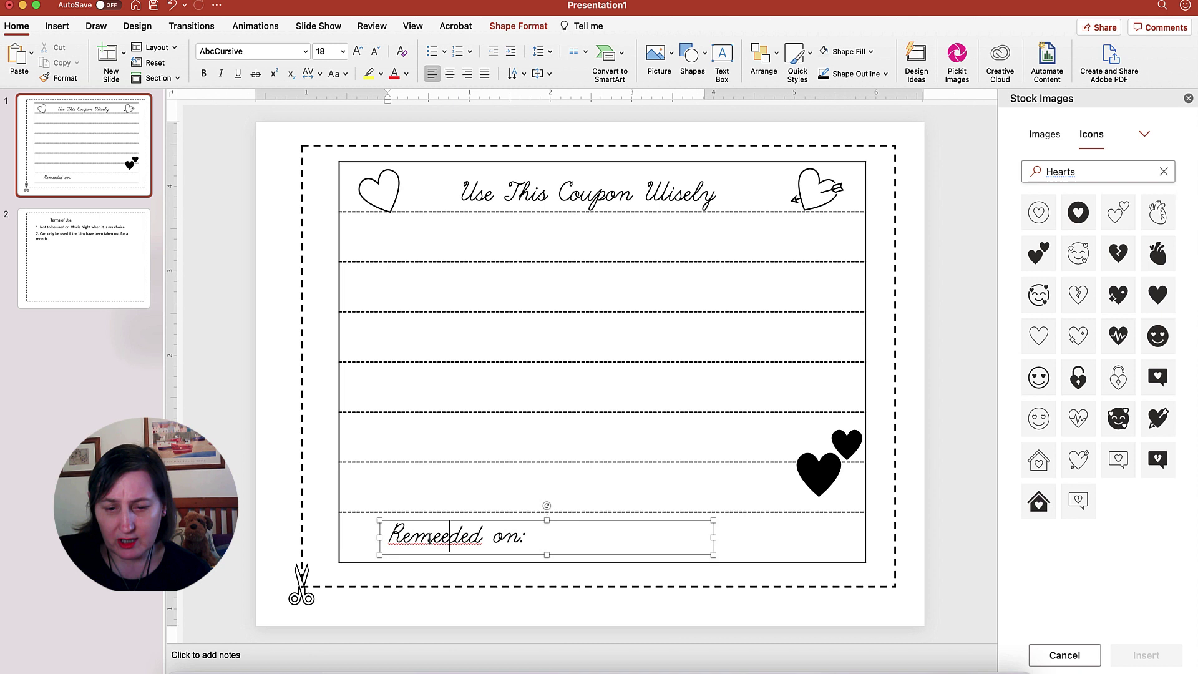
drag(433, 536, 413, 535)
text(d)
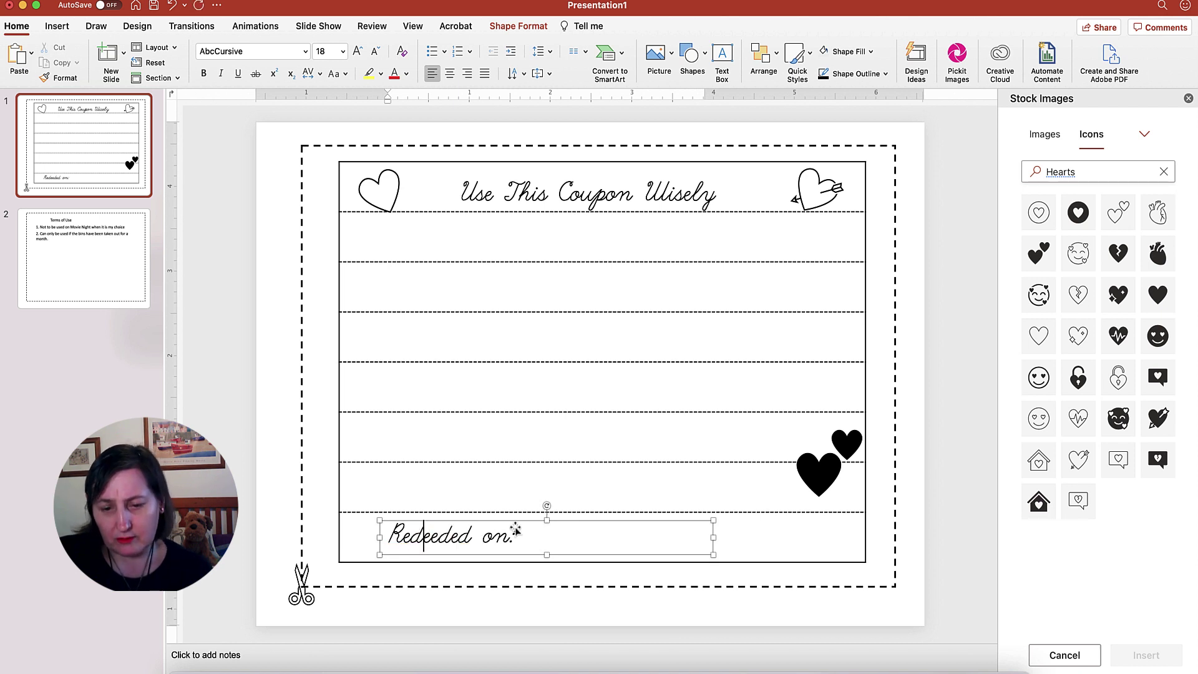
click(423, 536)
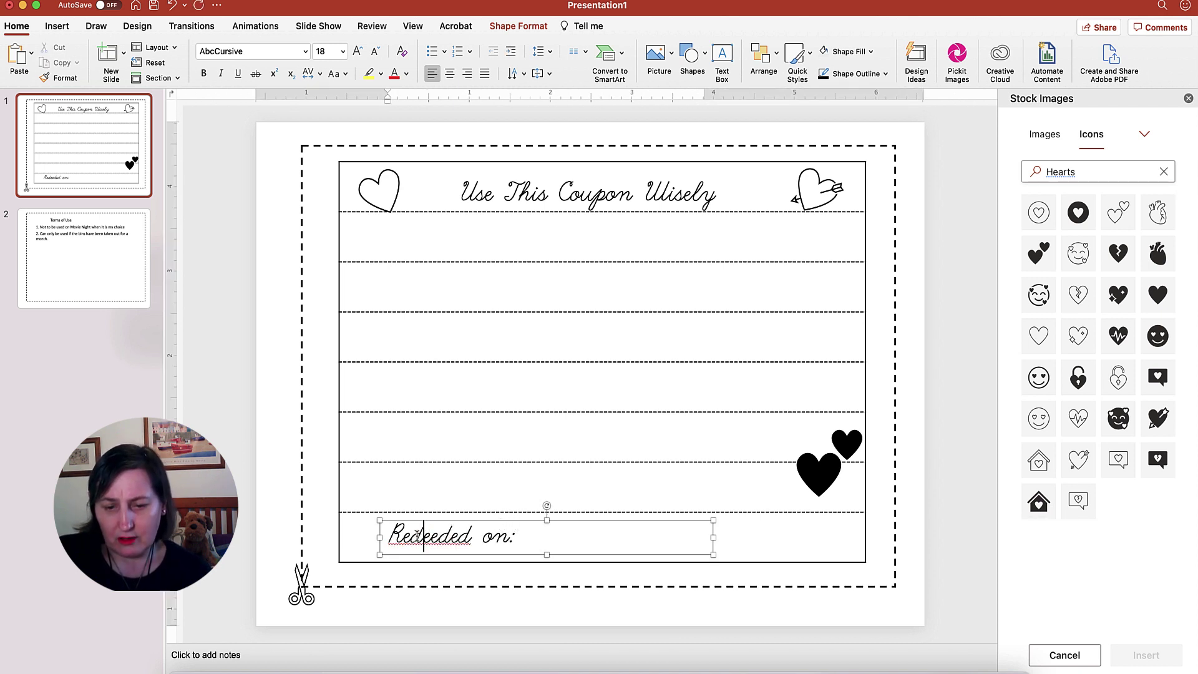
right_click(416, 535)
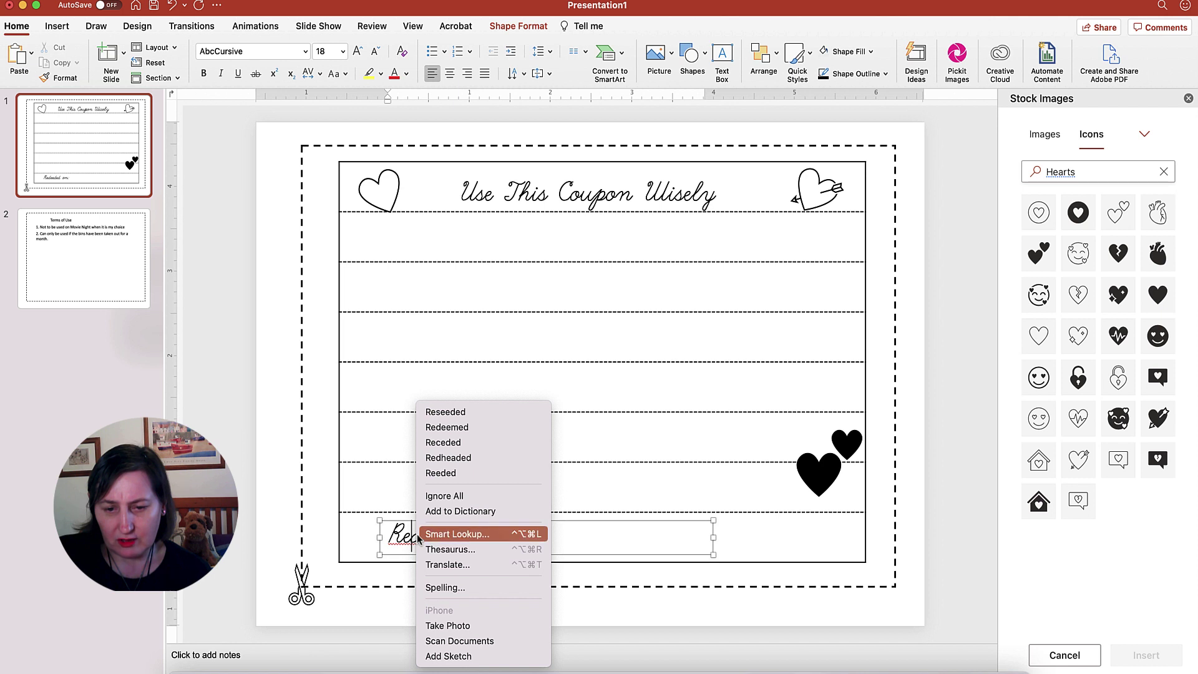
click(448, 427)
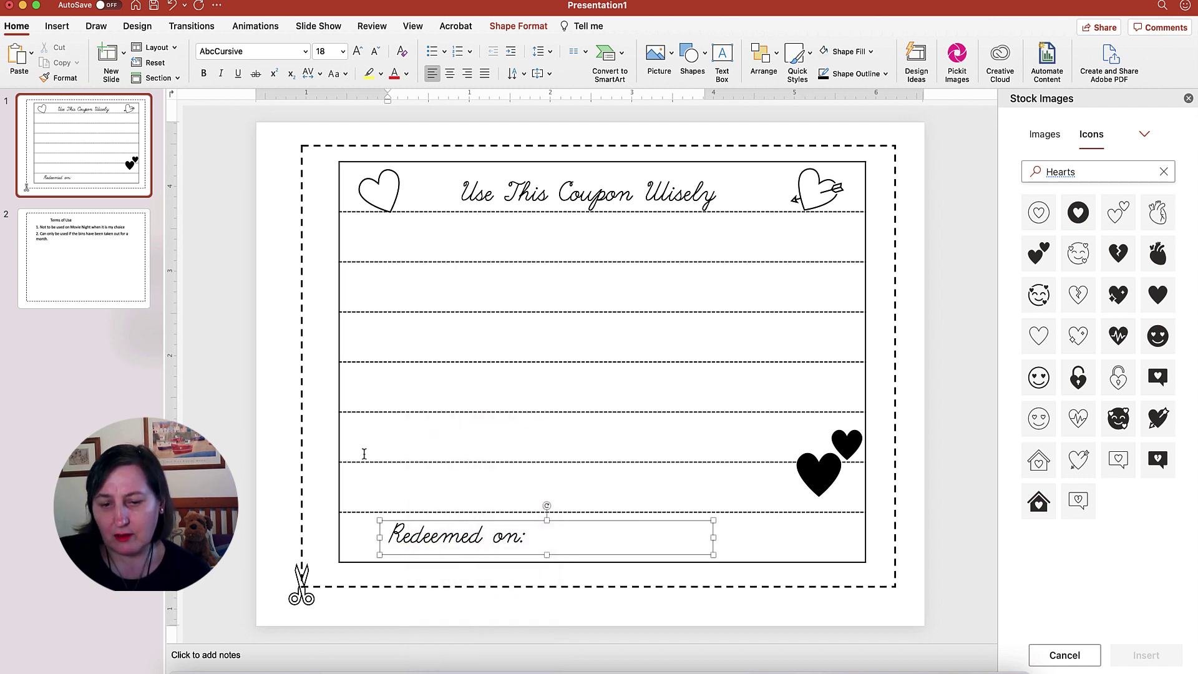